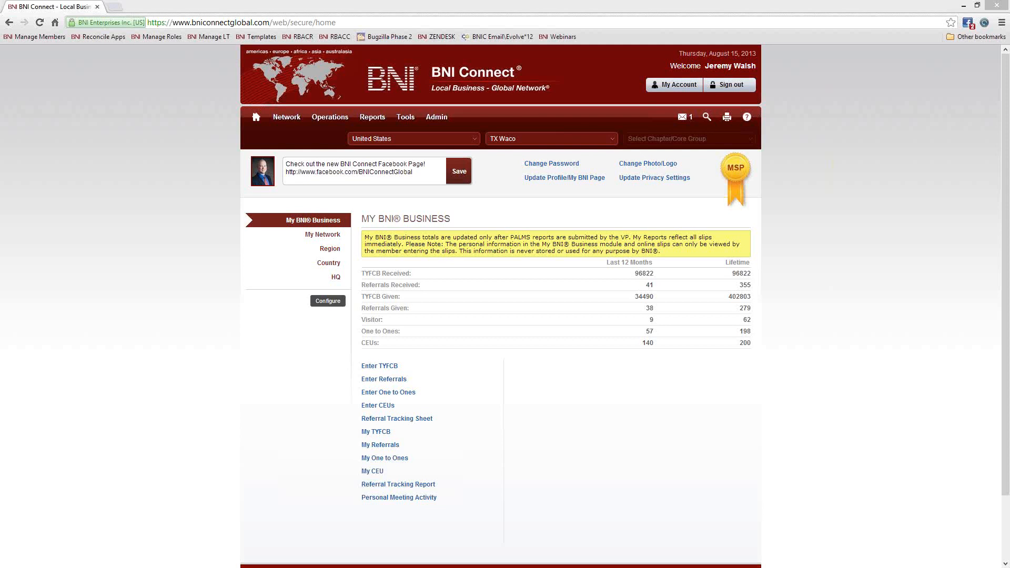
- Visit the BNIConnectGlobal YouTube channel (youtube.com/bniconnectglobal) in a new tab, then close it
{"action": "left_click", "coordinate": [115, 7]}
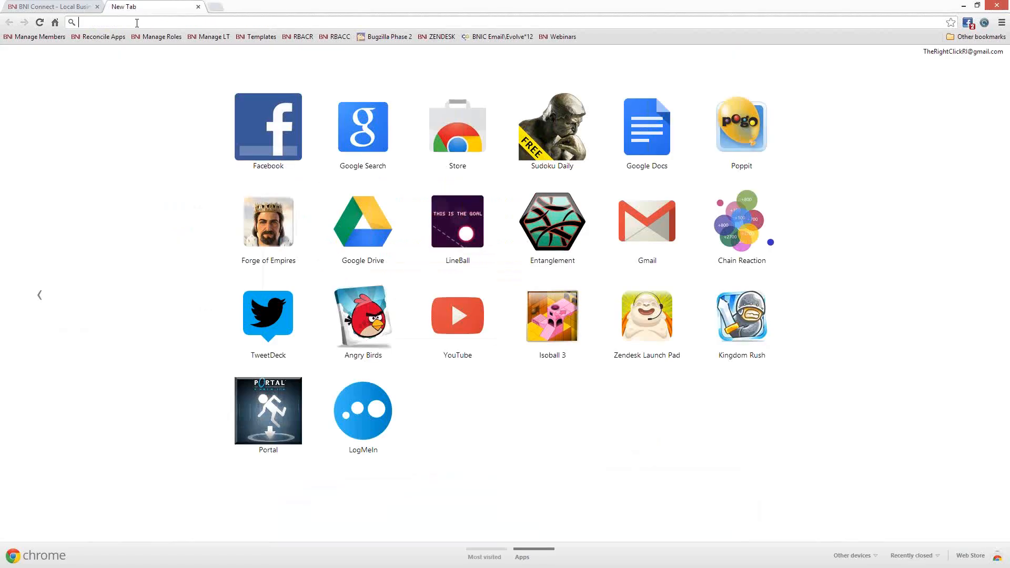
{"action": "type", "text": "http://www."}
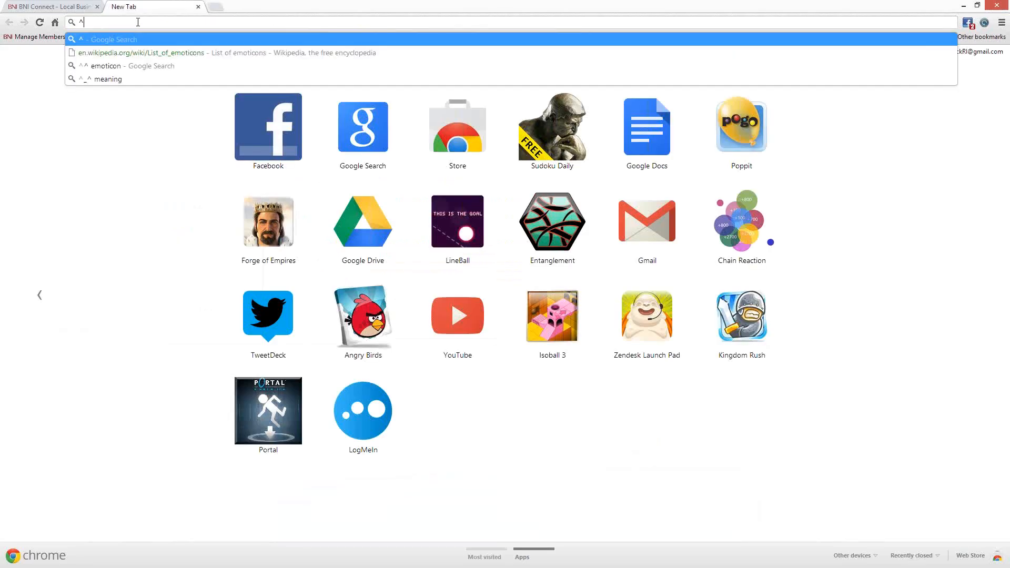
{"action": "type", "text": "youtube.com/bniconnectglobal"}
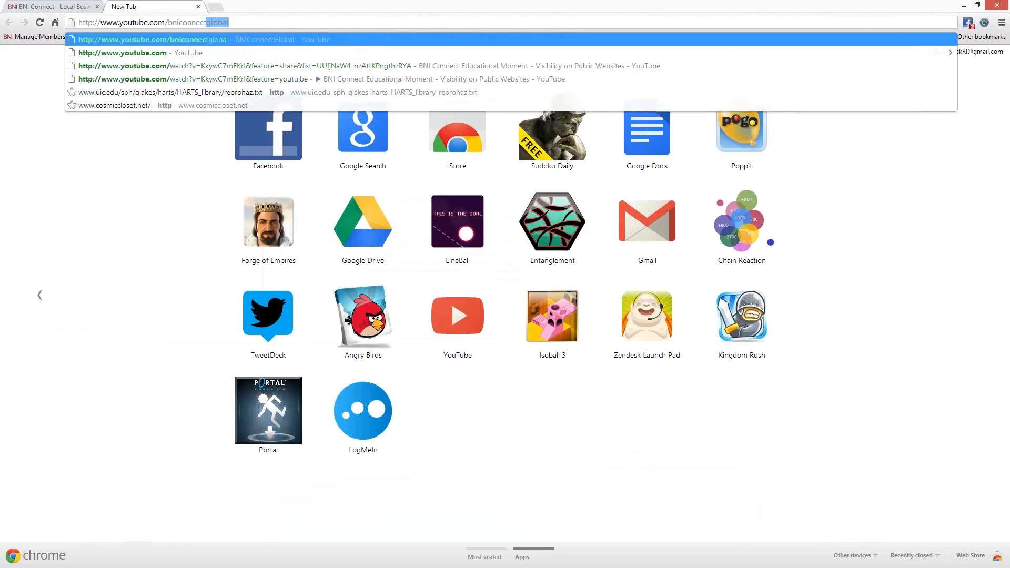
{"action": "key", "text": "Return"}
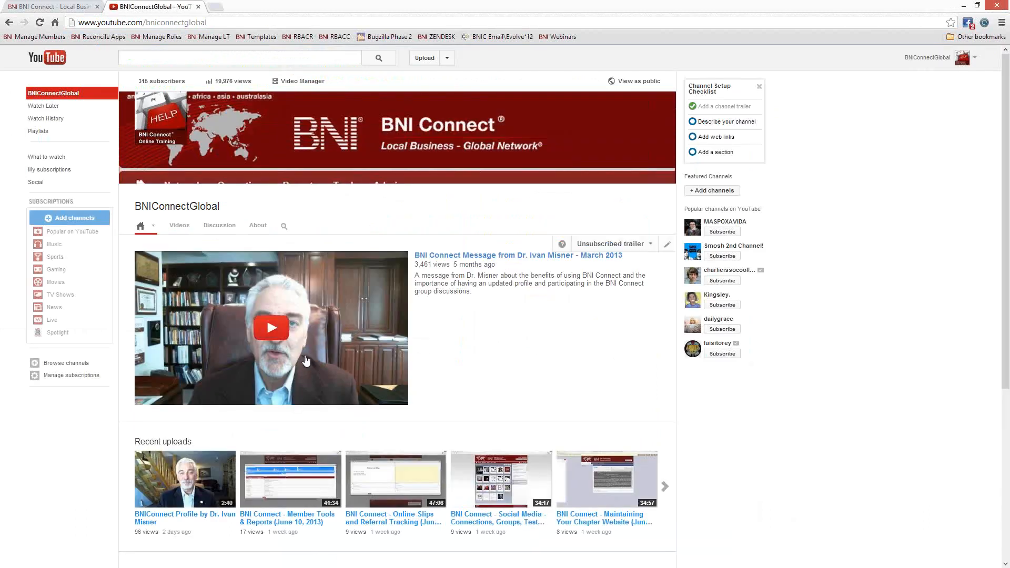
{"action": "scroll", "coordinate": [257, 375], "scroll_direction": "down", "scroll_amount": 1}
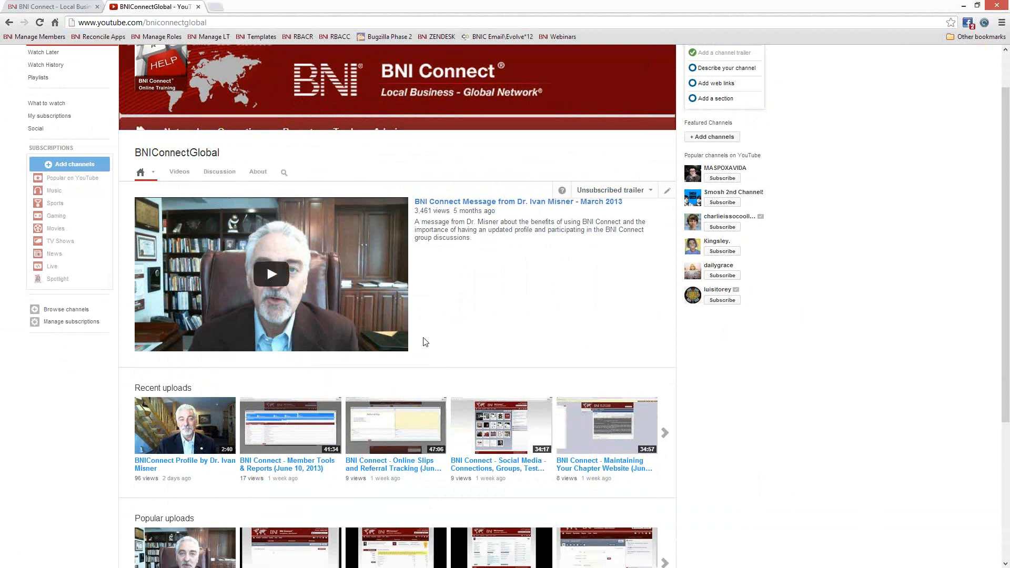
{"action": "scroll", "coordinate": [424, 339], "scroll_direction": "up", "scroll_amount": 1}
{"action": "left_click", "coordinate": [198, 6]}
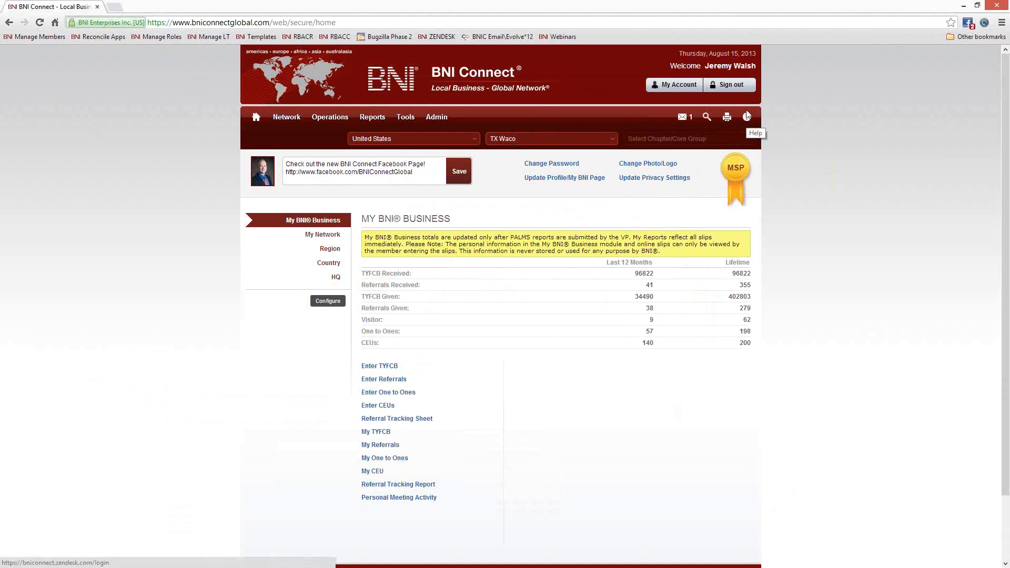
- Open the Zendesk support site from the bookmark and look through its forums and trainings
{"action": "left_click", "coordinate": [440, 37]}
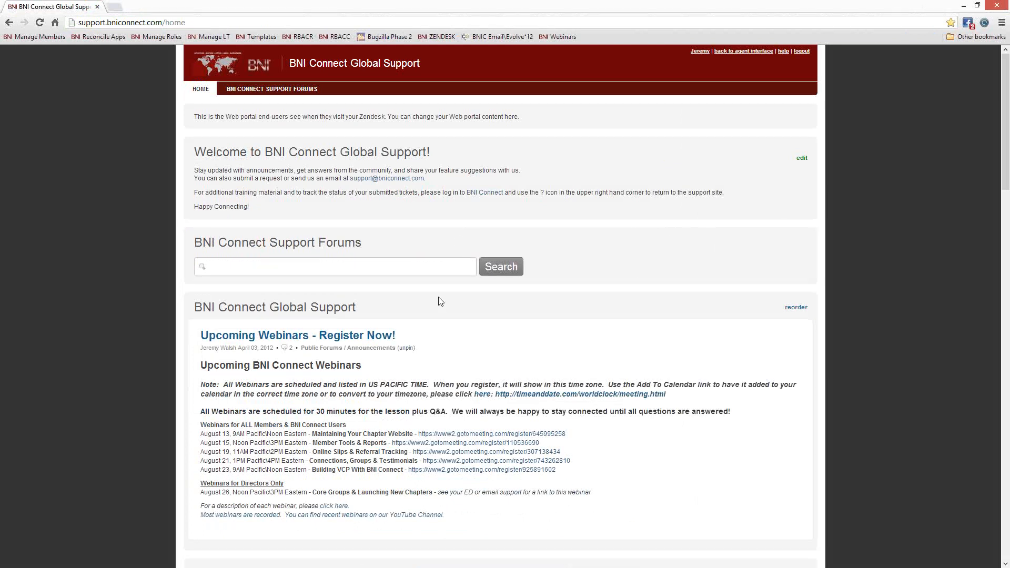
{"action": "scroll", "coordinate": [580, 342], "scroll_direction": "down", "scroll_amount": 20}
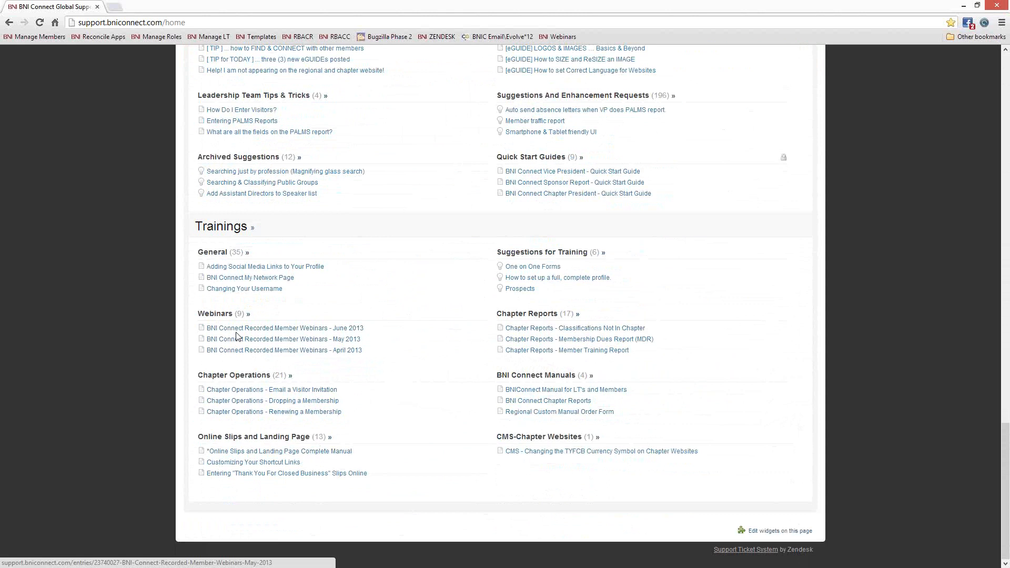
{"action": "scroll", "coordinate": [248, 320], "scroll_direction": "up", "scroll_amount": 1}
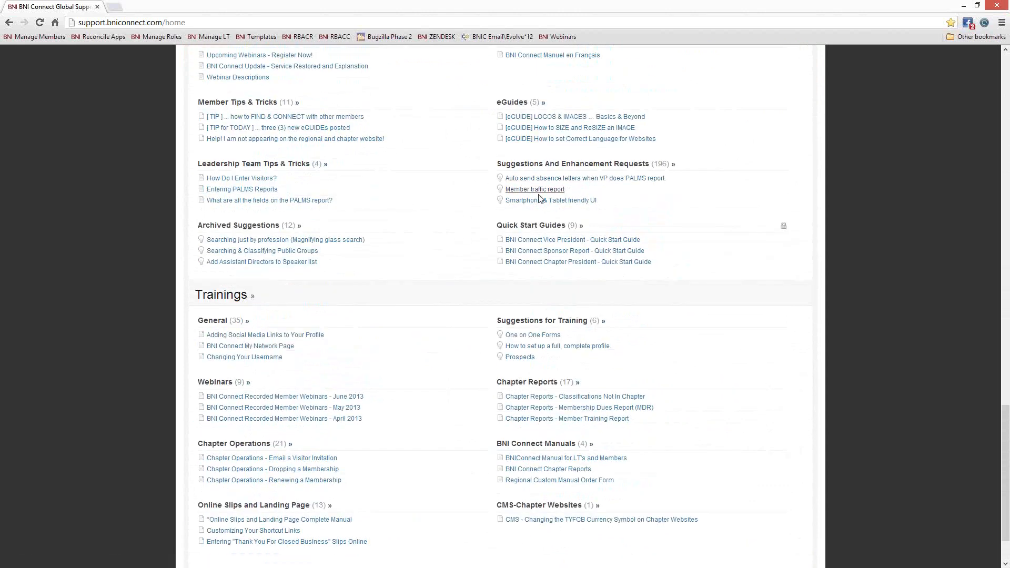
{"action": "scroll", "coordinate": [397, 261], "scroll_direction": "up", "scroll_amount": 2}
{"action": "scroll", "coordinate": [382, 249], "scroll_direction": "up", "scroll_amount": 15}
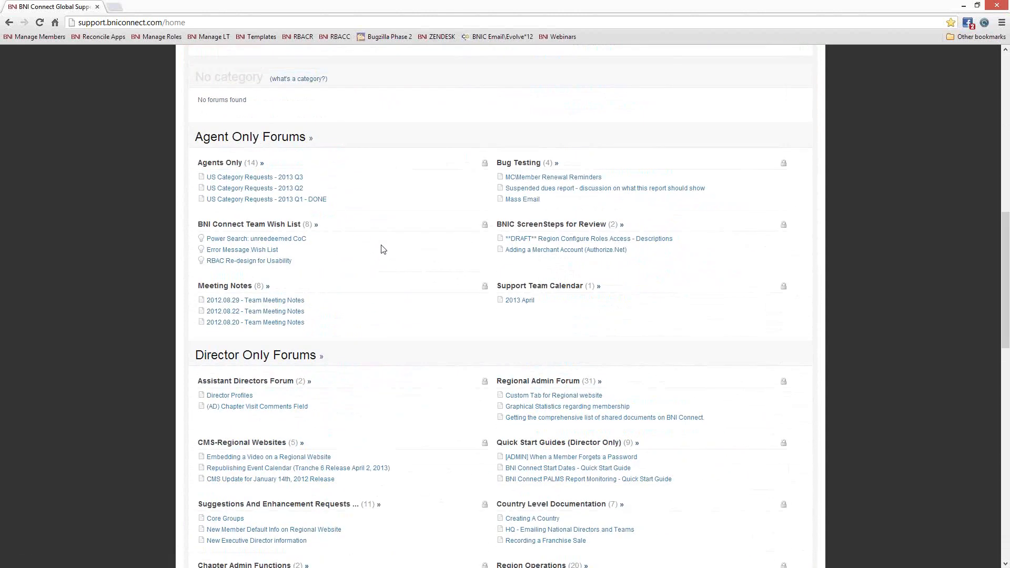
{"action": "left_click", "coordinate": [197, 22]}
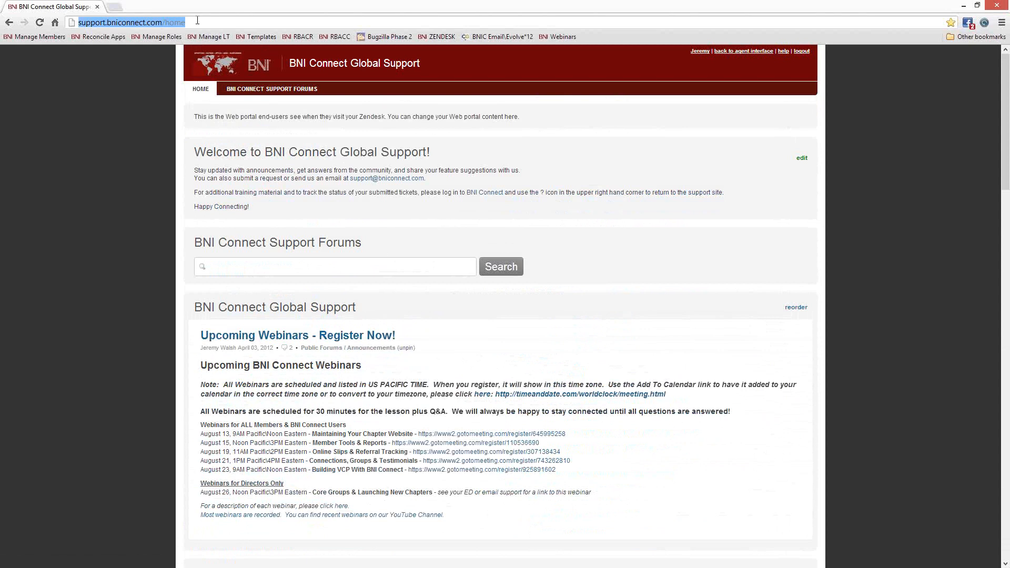
- Load the BNI Connect sign-in page by entering 'bni' and sign in
{"action": "type", "text": "bni"}
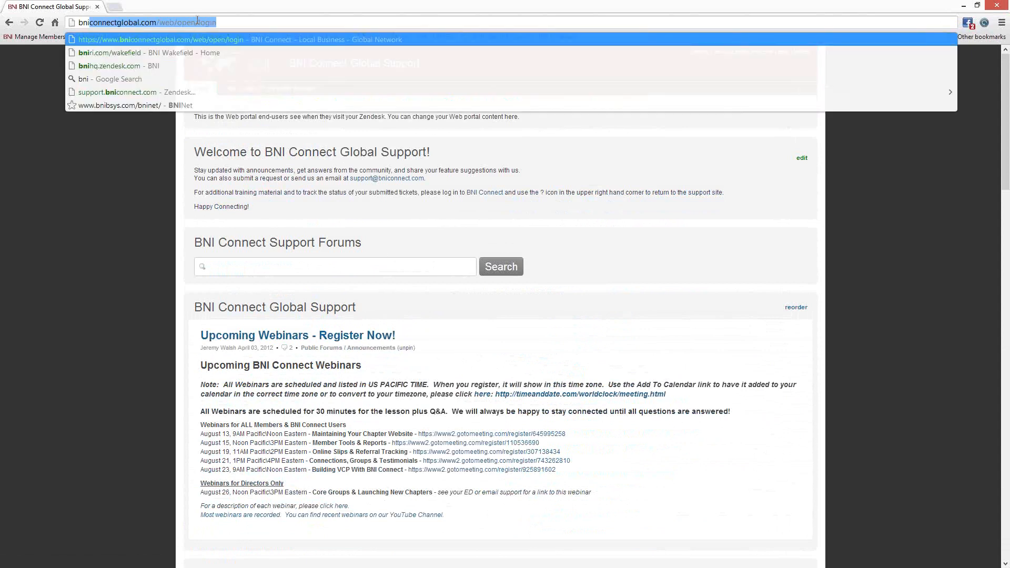
{"action": "key", "text": "Return"}
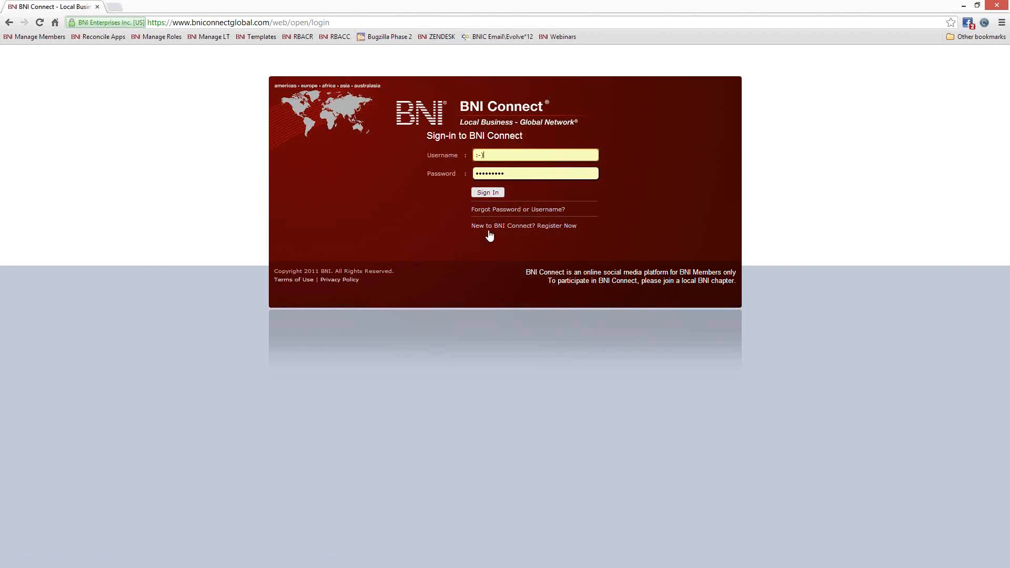
{"action": "left_click", "coordinate": [487, 193]}
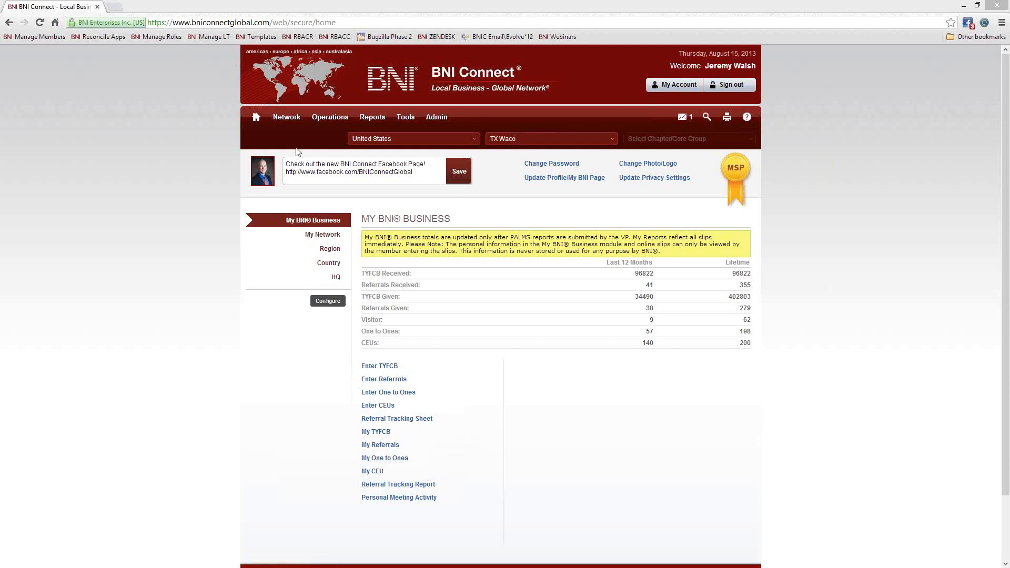
- Look over the top menus, then go to Operations > Chapter
{"action": "mouse_move", "coordinate": [324, 124]}
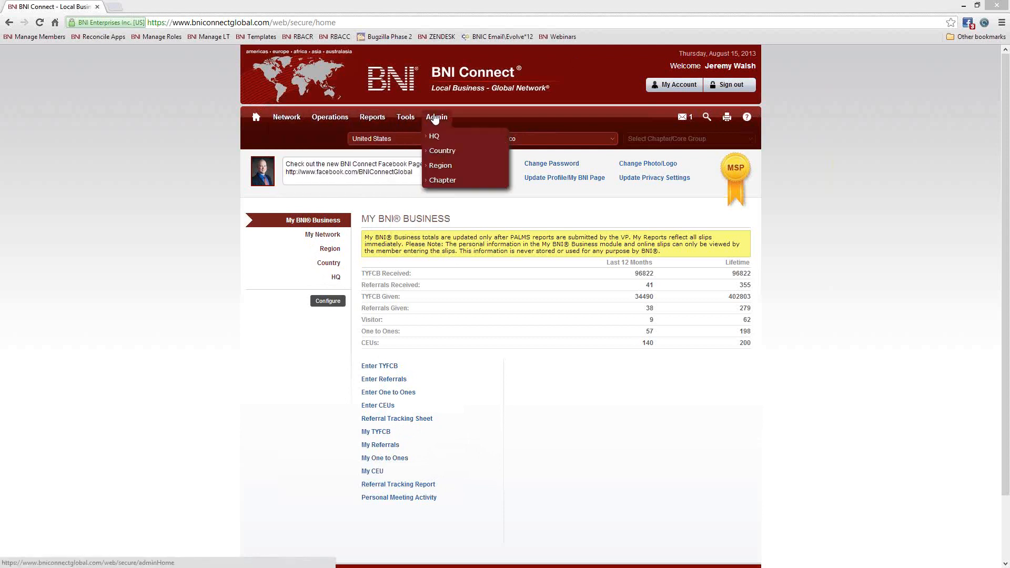
{"action": "mouse_move", "coordinate": [443, 120]}
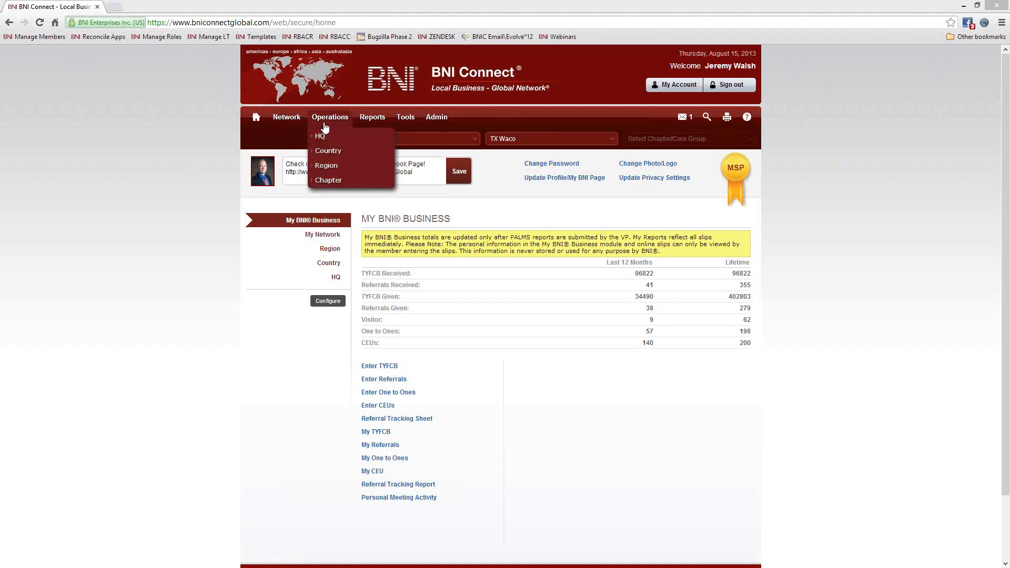
{"action": "left_click", "coordinate": [332, 181]}
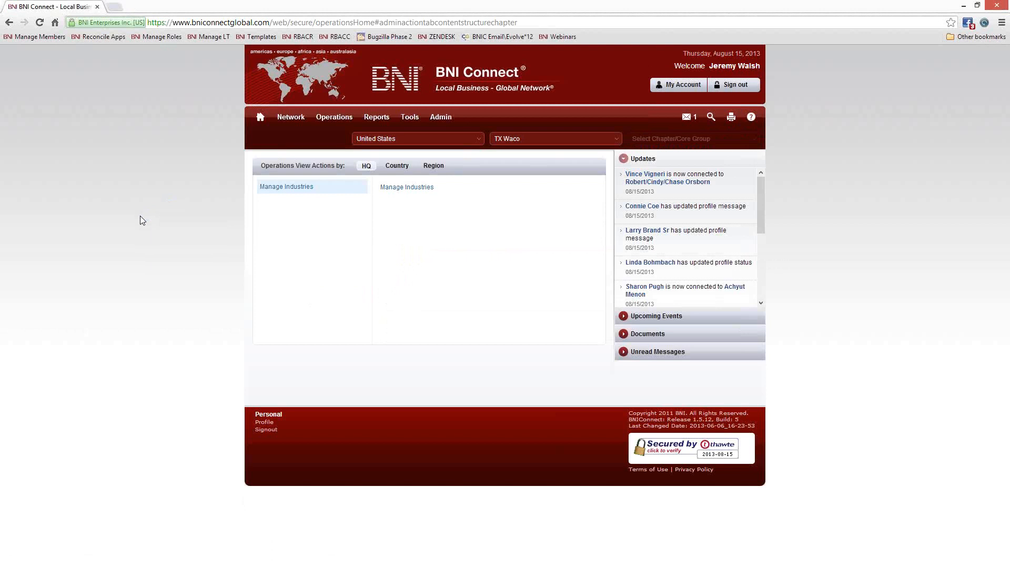
- Set the country to United States, searching the country list for 'state'
{"action": "left_click", "coordinate": [536, 144]}
{"action": "left_click", "coordinate": [440, 142]}
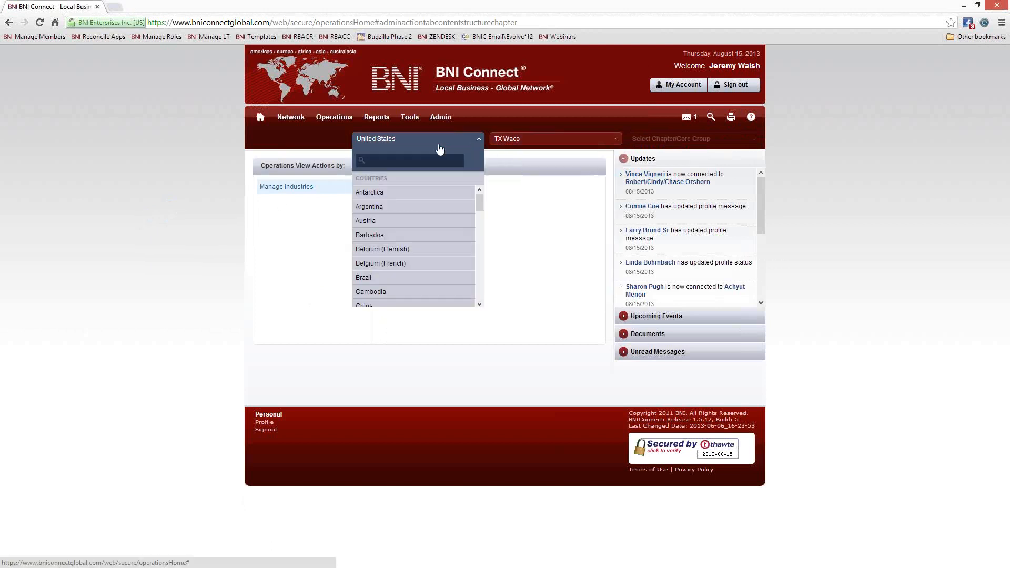
{"action": "left_click", "coordinate": [391, 192]}
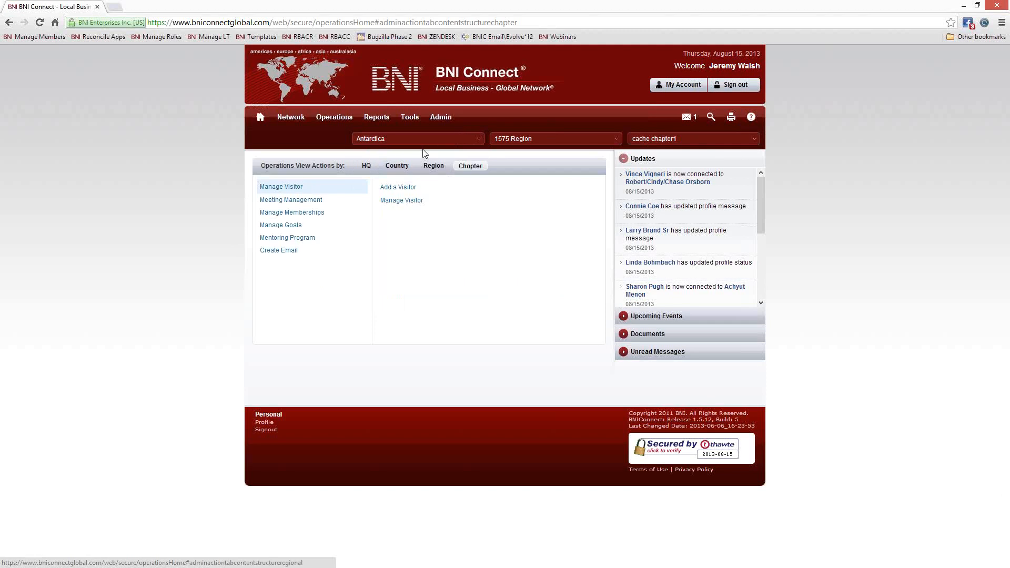
{"action": "left_click", "coordinate": [415, 139]}
{"action": "type", "text": "s"}
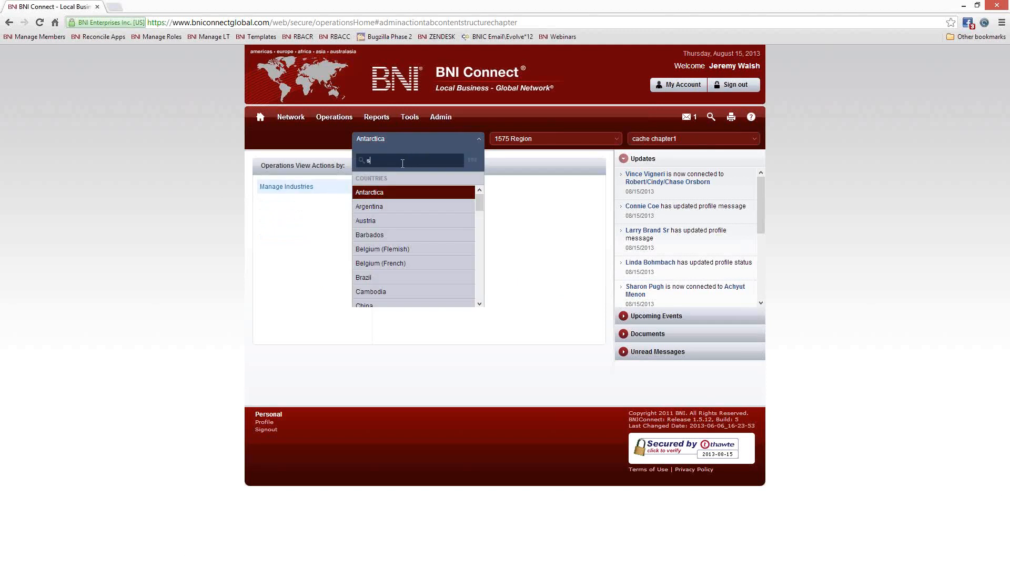
{"action": "type", "text": "tate"}
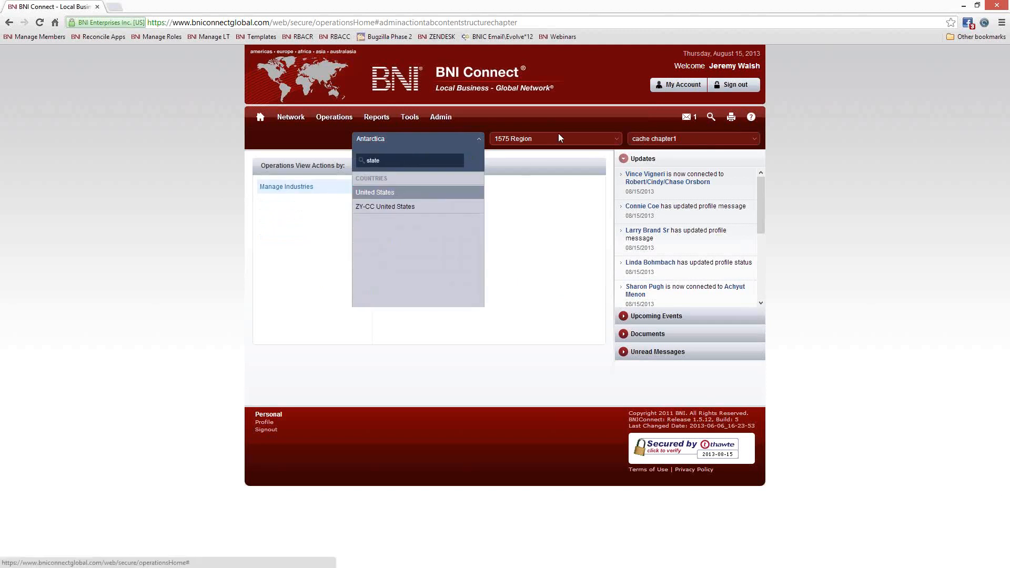
{"action": "key", "text": "Return"}
- Choose the RI Rhode Island region and the BNI Wakefield chapter
{"action": "left_click", "coordinate": [523, 139]}
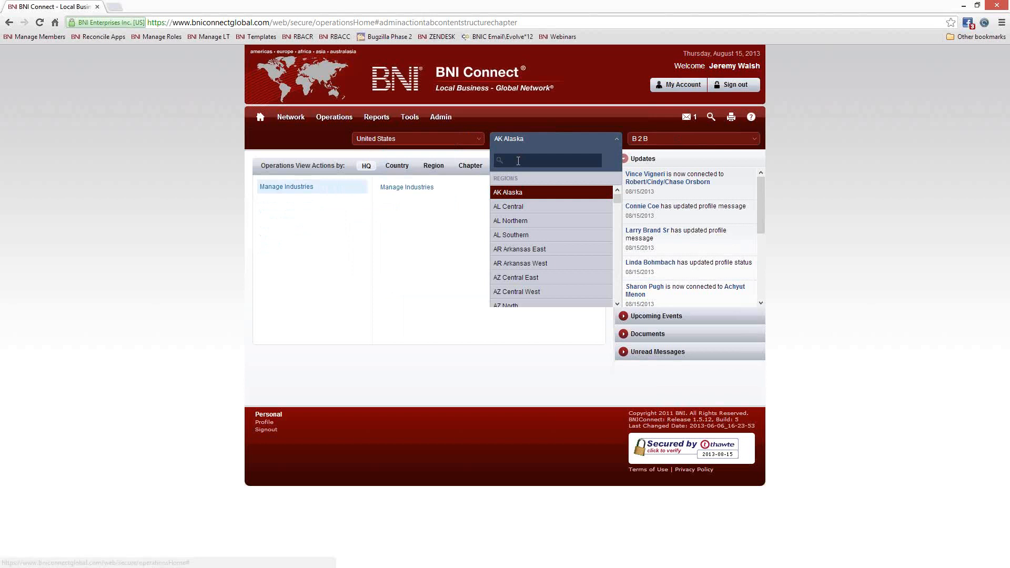
{"action": "type", "text": "rhode"}
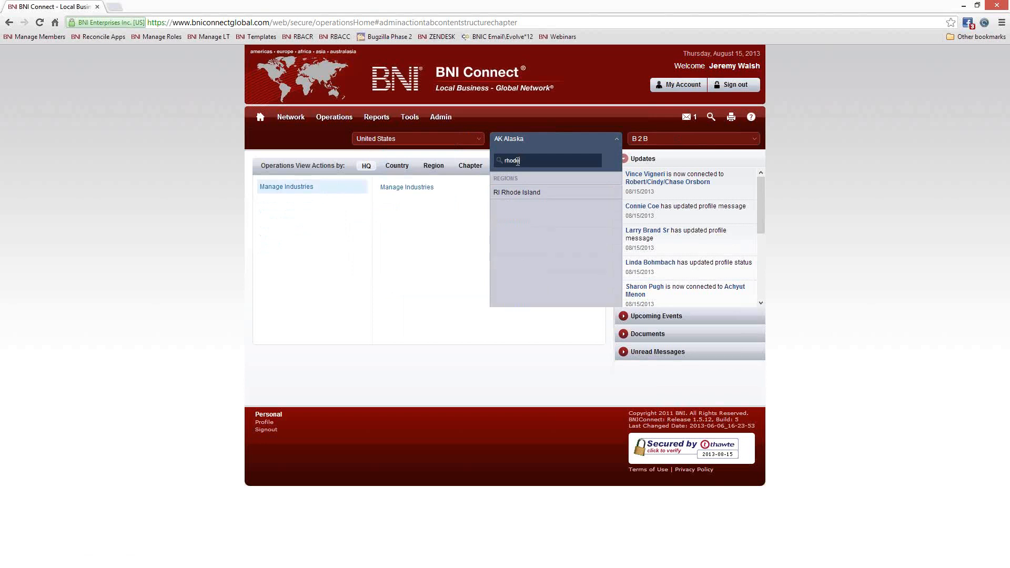
{"action": "left_click", "coordinate": [514, 192]}
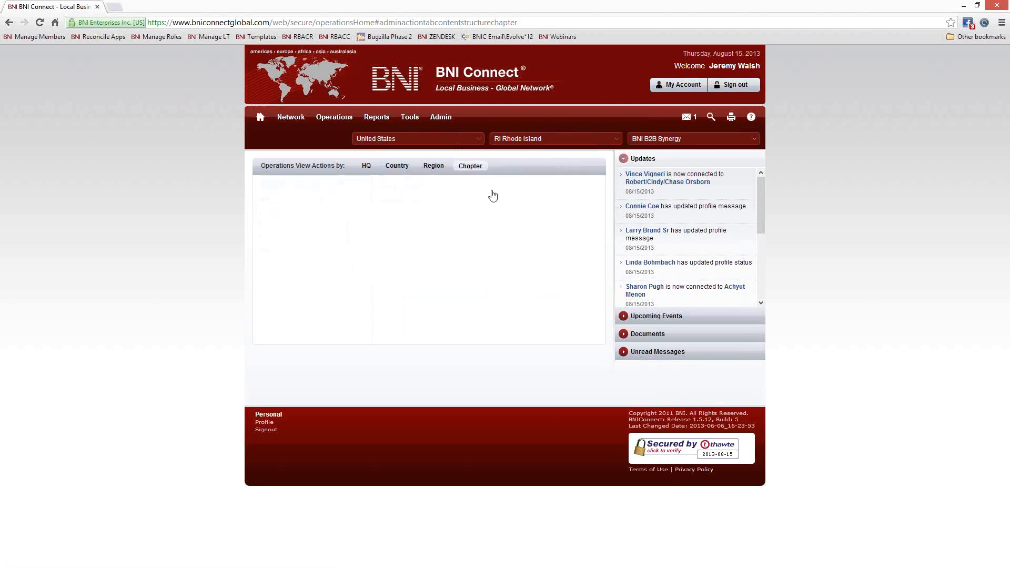
{"action": "left_click", "coordinate": [657, 138]}
{"action": "type", "text": "w"}
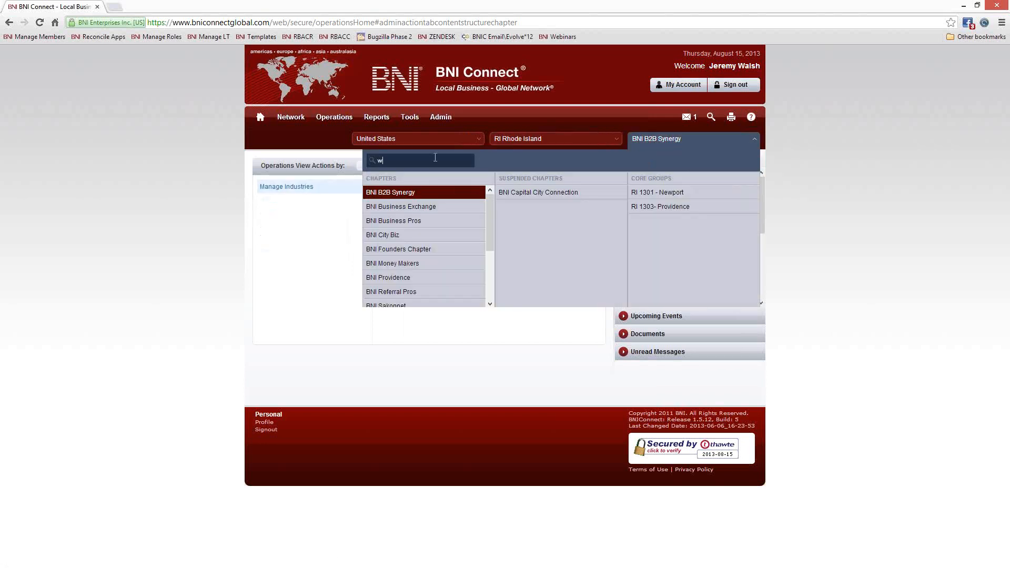
{"action": "type", "text": "a"}
{"action": "left_click", "coordinate": [397, 193]}
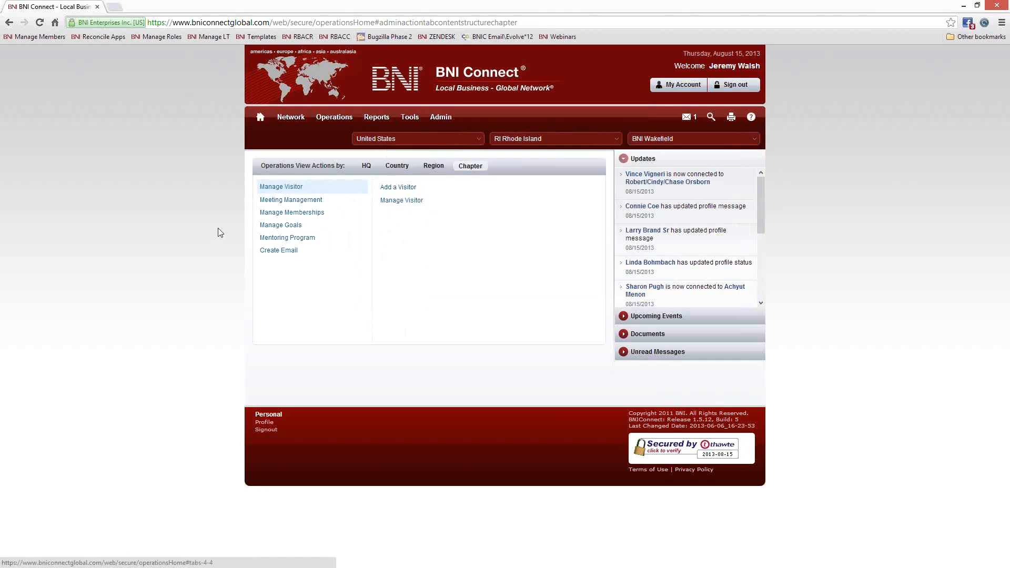
- Show BNI Wakefield's chapter operations and expand Create Email
{"action": "left_click", "coordinate": [475, 167]}
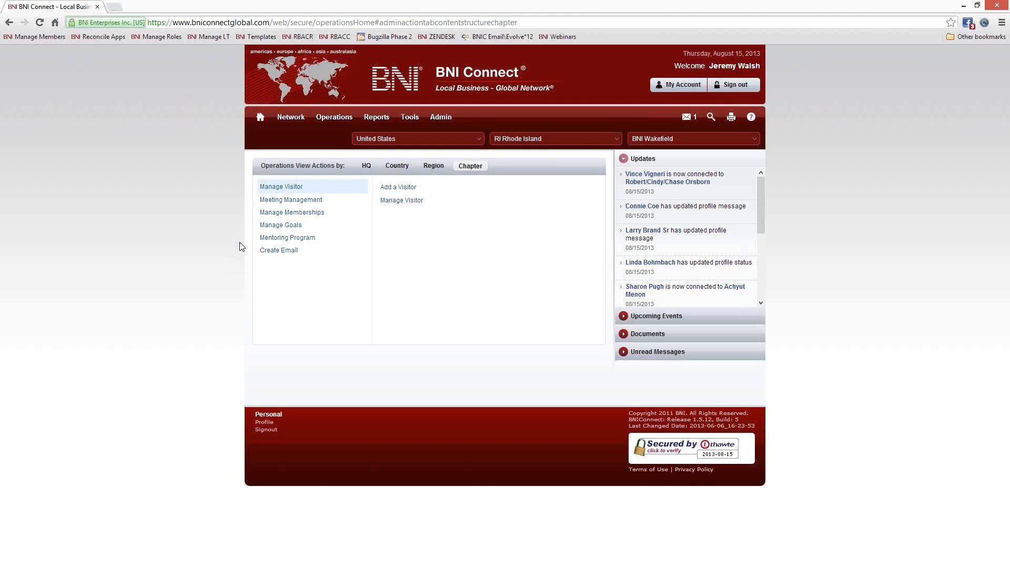
{"action": "left_click", "coordinate": [278, 253]}
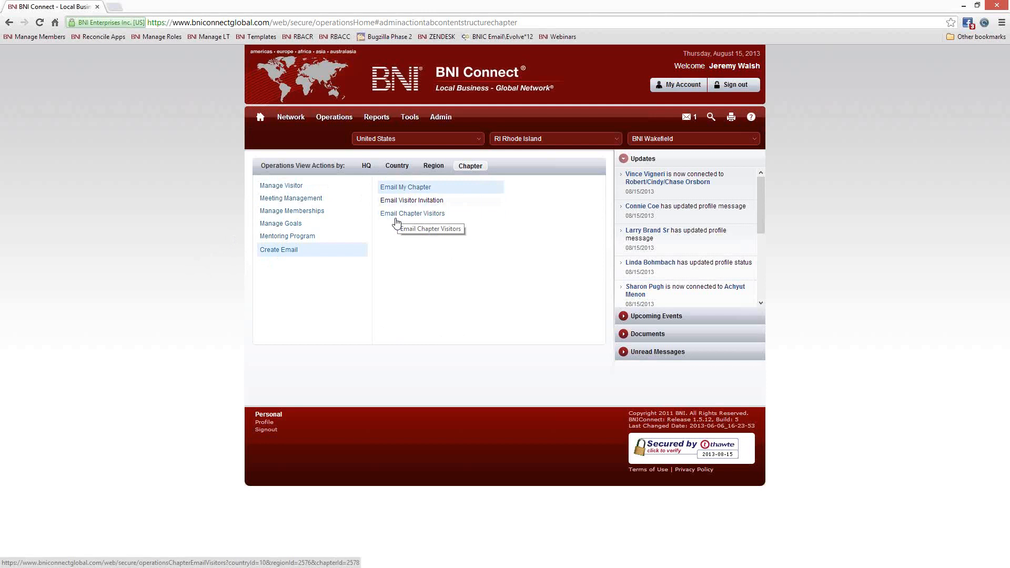
- Copy every address from Email My Chapter and start a new Outlook message
{"action": "left_click", "coordinate": [402, 188]}
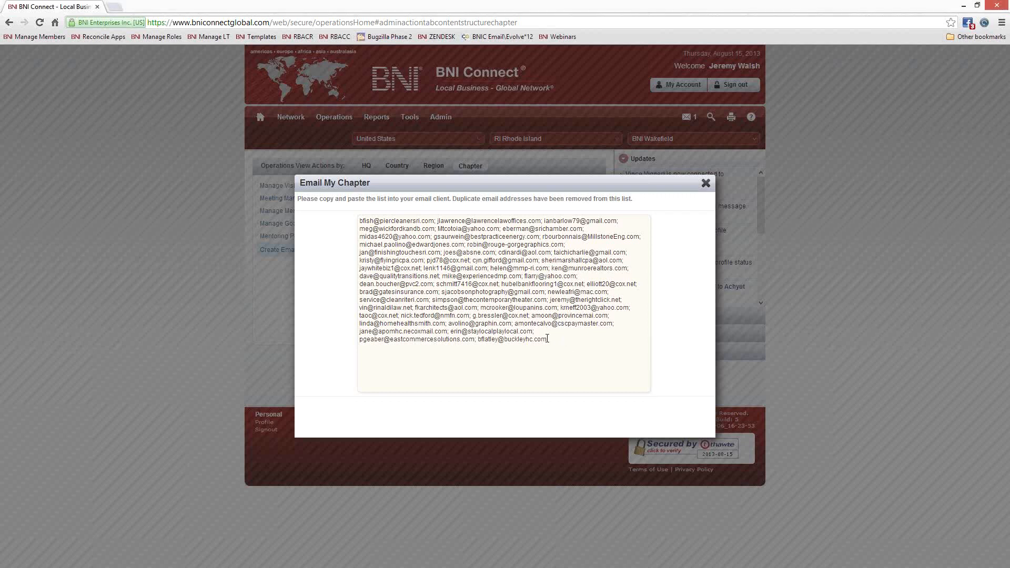
{"action": "left_click_drag", "start_coordinate": [547, 339], "coordinate": [350, 217]}
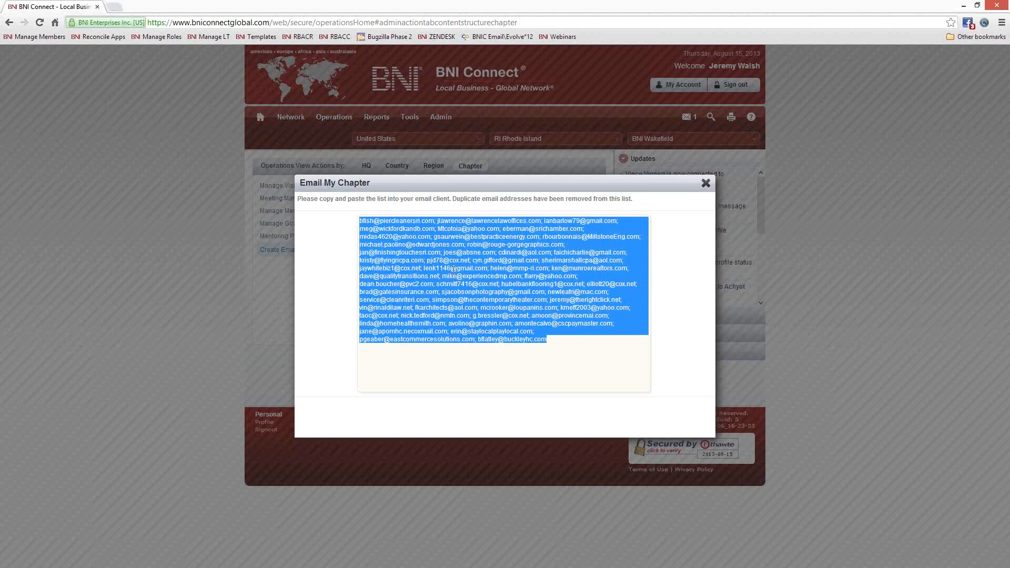
{"action": "right_click", "coordinate": [466, 259]}
{"action": "left_click", "coordinate": [500, 309]}
{"action": "key", "text": "alt+Tab"}
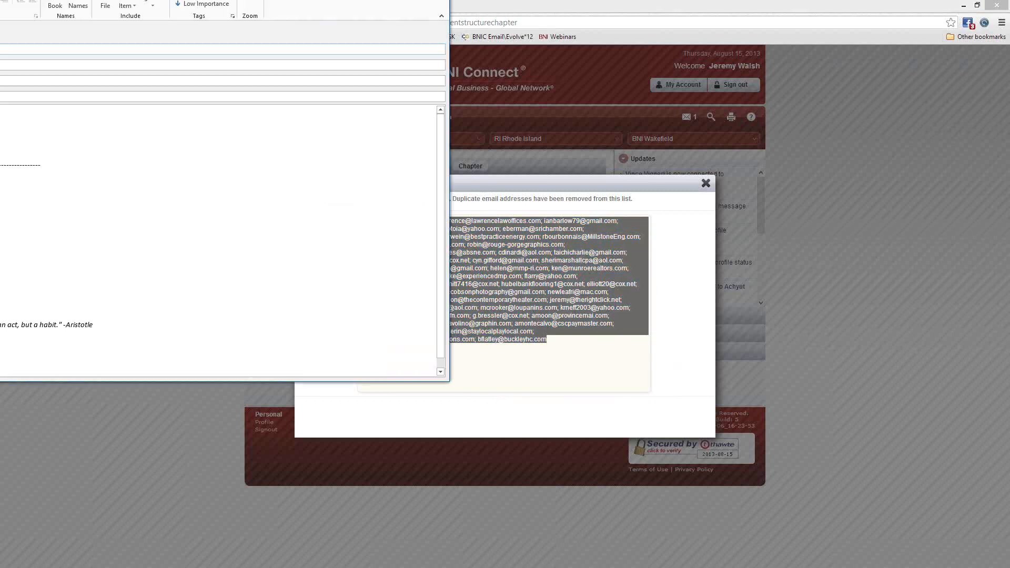
{"action": "key", "text": "ctrl+n"}
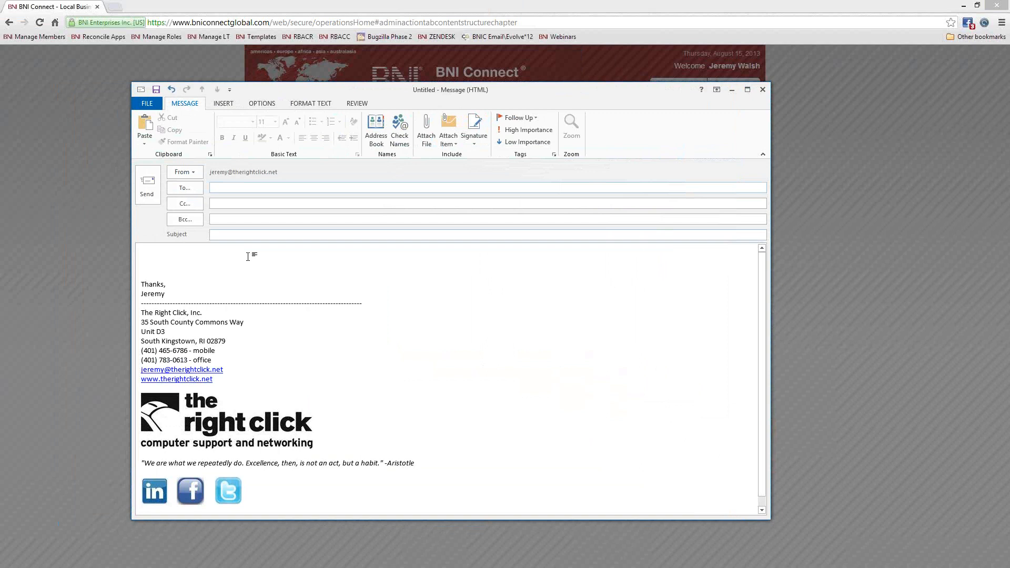
- Paste the chapter addresses into Bcc, add a test subject and body, then discard the draft
{"action": "left_click", "coordinate": [226, 220]}
{"action": "key", "text": "ctrl+v"}
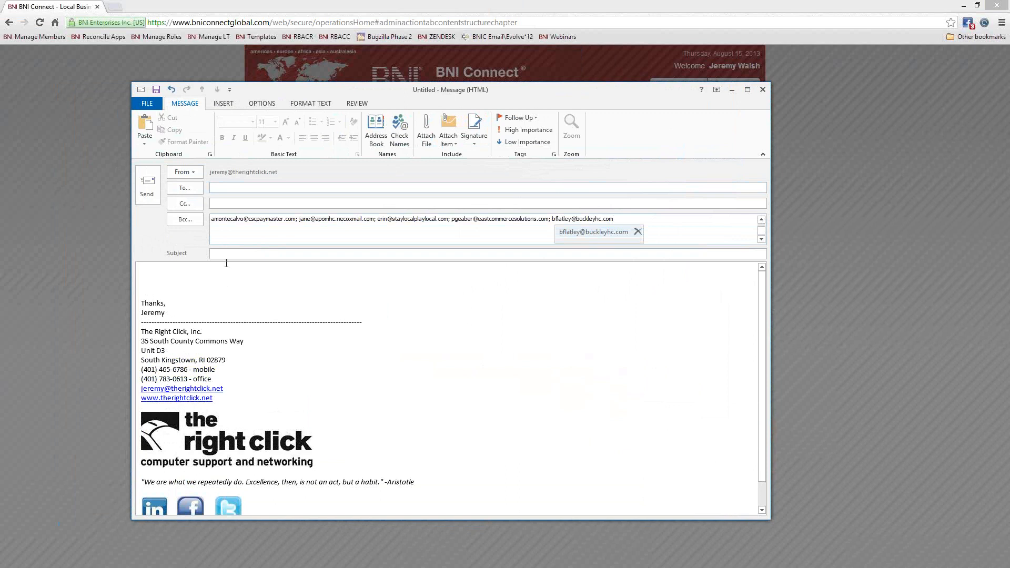
{"action": "left_click", "coordinate": [219, 254]}
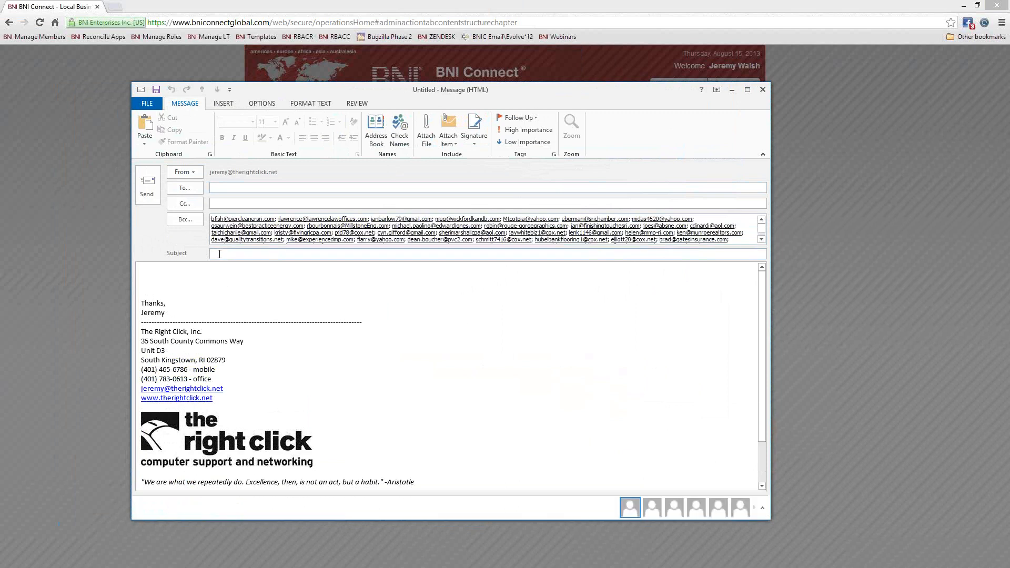
{"action": "type", "text": "sadhjkfow;ehf"}
{"action": "key", "text": "Tab"}
{"action": "type", "text": "Ho;fhaw fohew"}
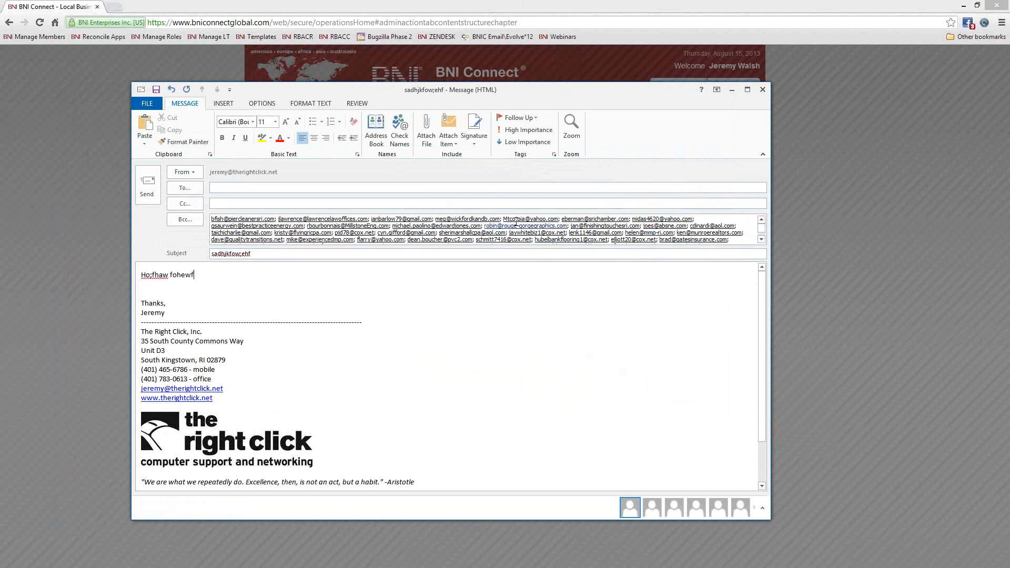
{"action": "left_click", "coordinate": [762, 90]}
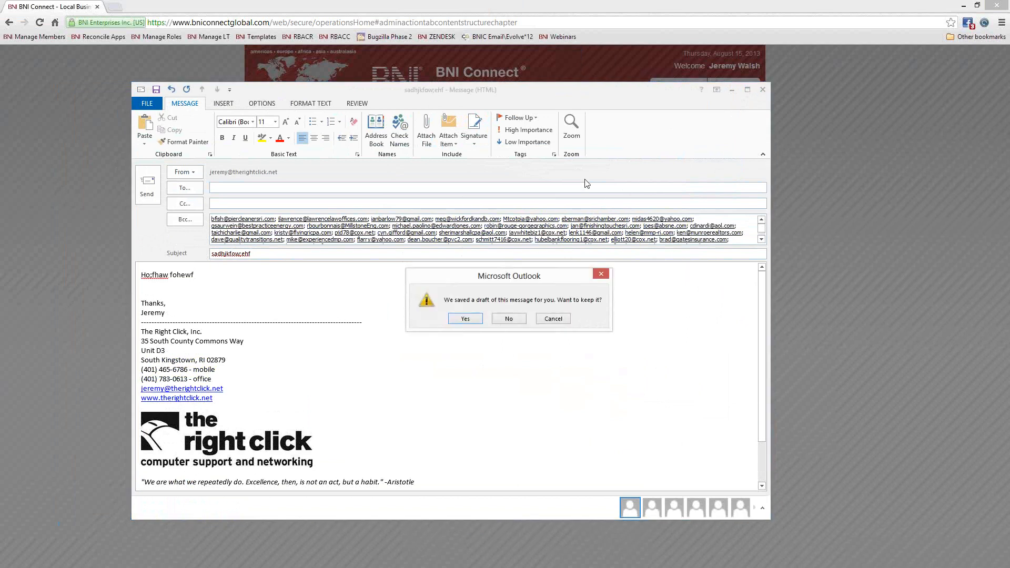
{"action": "left_click", "coordinate": [508, 319]}
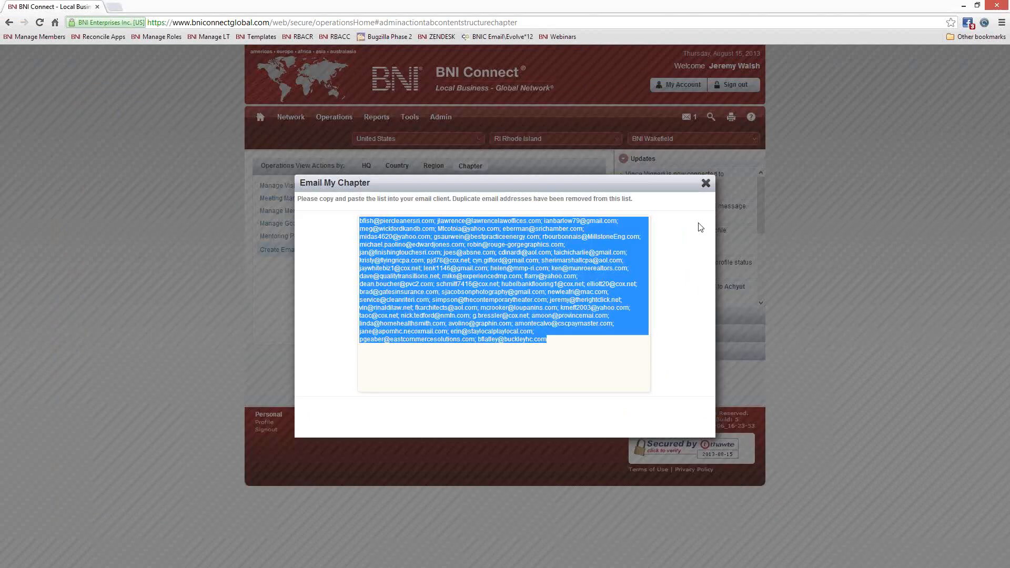
- Close the Email My Chapter list and open the Email Visitor Invitation form
{"action": "left_click", "coordinate": [705, 183]}
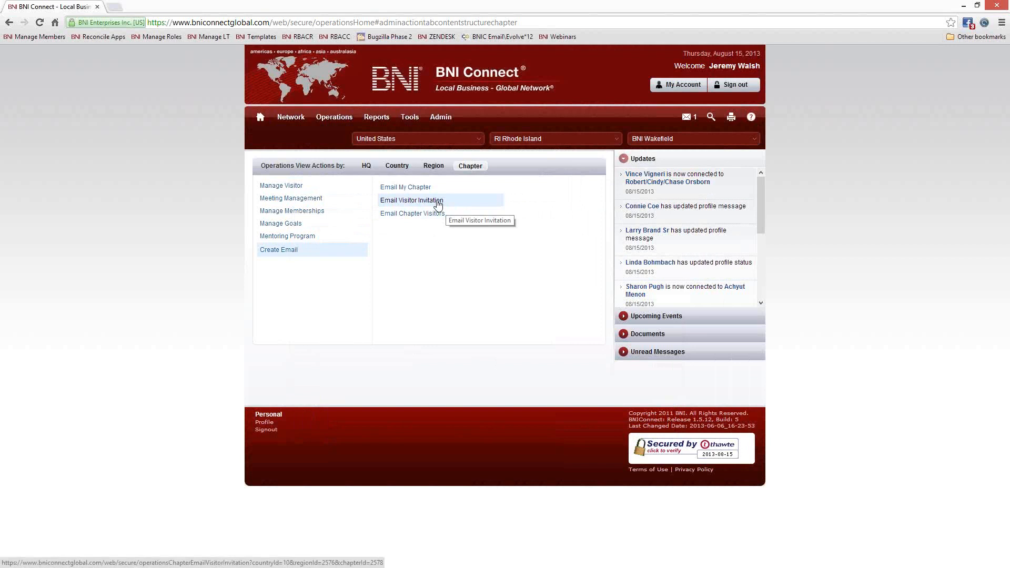
{"action": "left_click", "coordinate": [438, 204]}
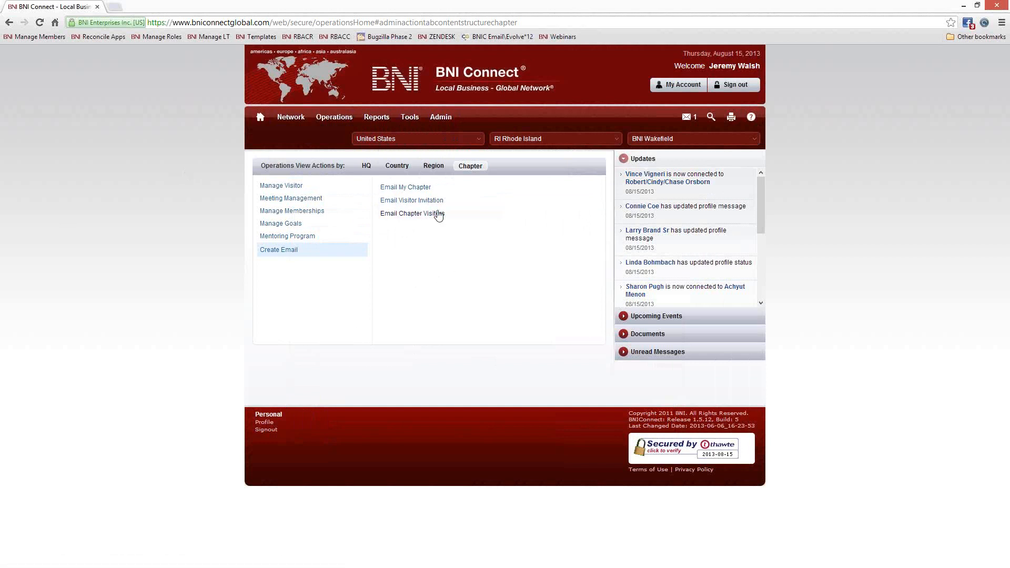
{"action": "left_click", "coordinate": [431, 203]}
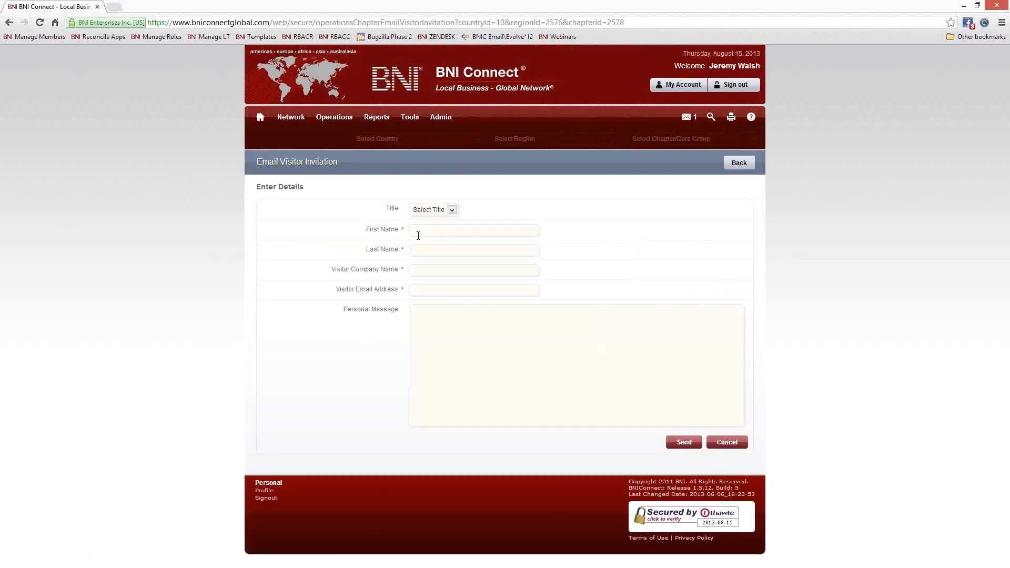
- Enter the visitor as Mr. with their first and last name, company and e-mail address
{"action": "left_click", "coordinate": [450, 210]}
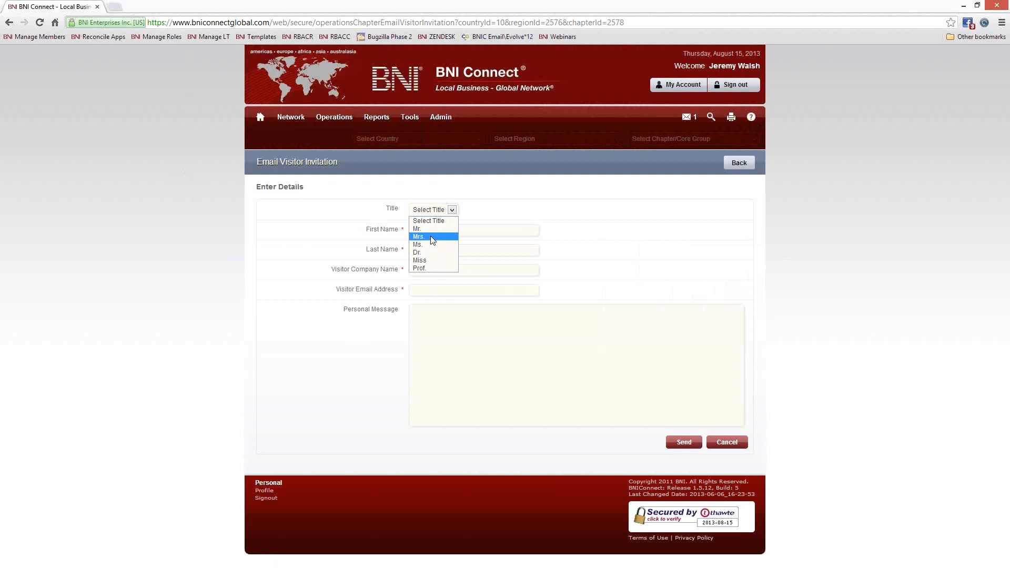
{"action": "left_click", "coordinate": [430, 229]}
{"action": "left_click", "coordinate": [434, 230]}
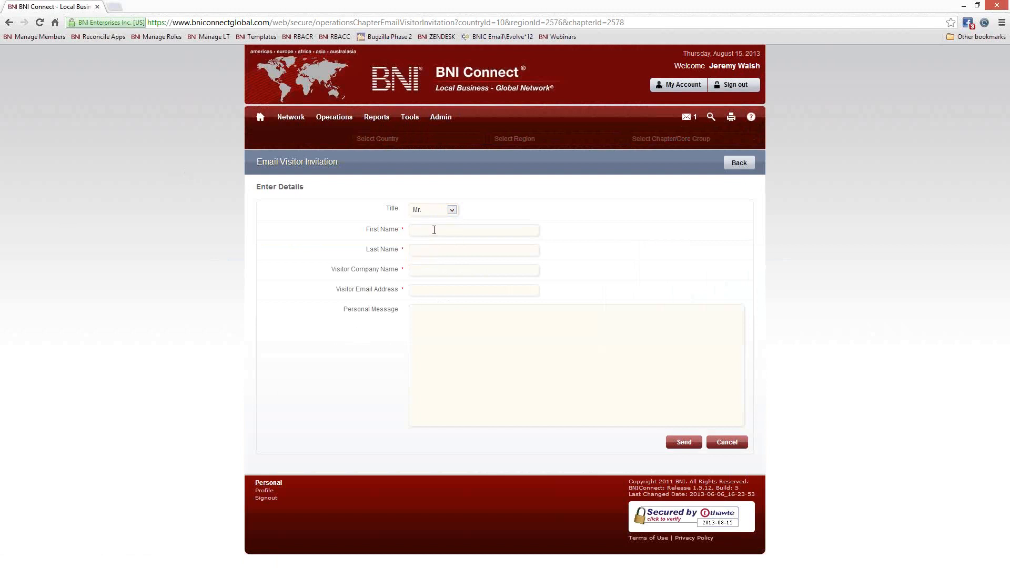
{"action": "type", "text": "John"}
{"action": "key", "text": "Tab"}
{"action": "type", "text": "Smith"}
{"action": "key", "text": "Tab"}
{"action": "type", "text": "SmithCo Inc."}
{"action": "key", "text": "Tab"}
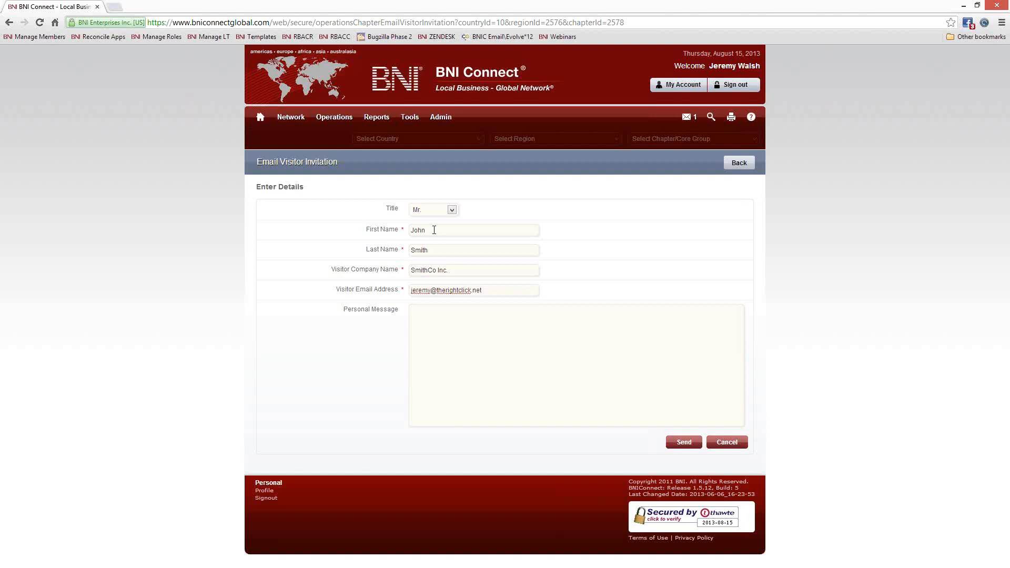
- Write a personal message about meeting at the Chamber event and send the invitation
{"action": "left_click", "coordinate": [427, 351]}
{"action": "type", "text": "t was great to meet you at the Chamber event, I look forward to "}
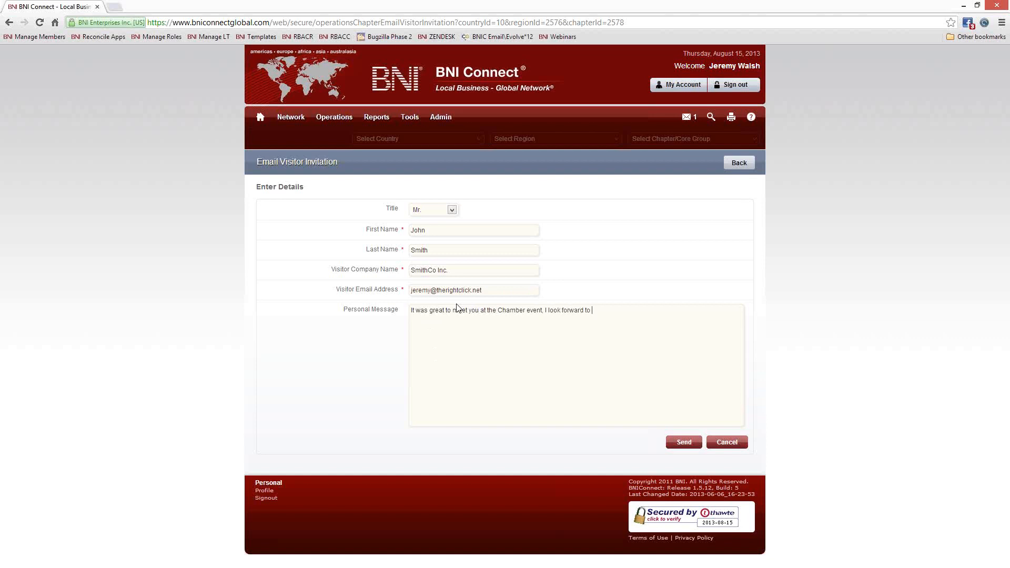
{"action": "type", "text": "seeing you at my BNI meeting this week!"}
{"action": "left_click", "coordinate": [682, 442]}
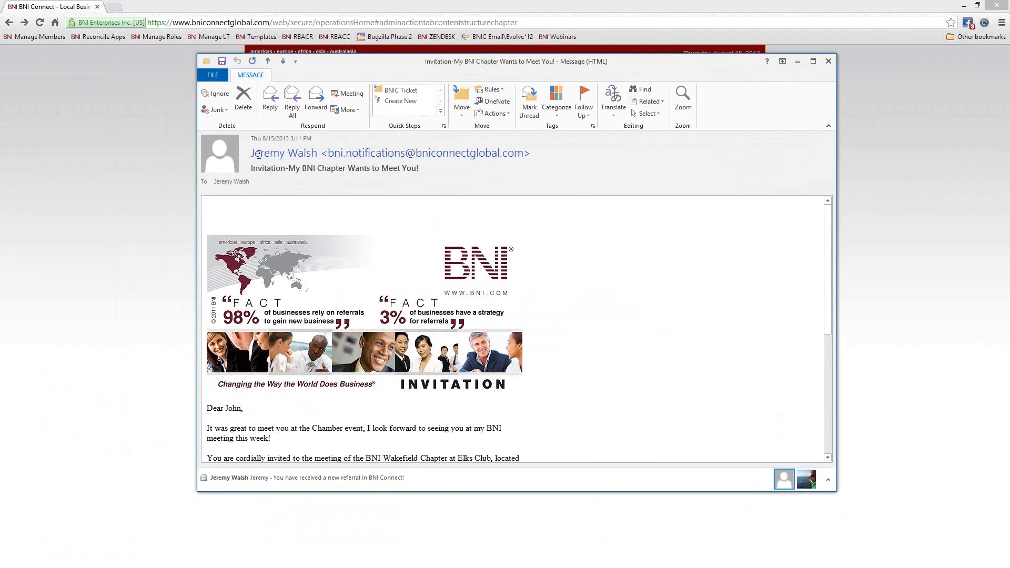
- Open the invitation email and read its BNI Wakefield Thursday 7:00 AM meeting details
{"action": "mouse_move", "coordinate": [265, 154]}
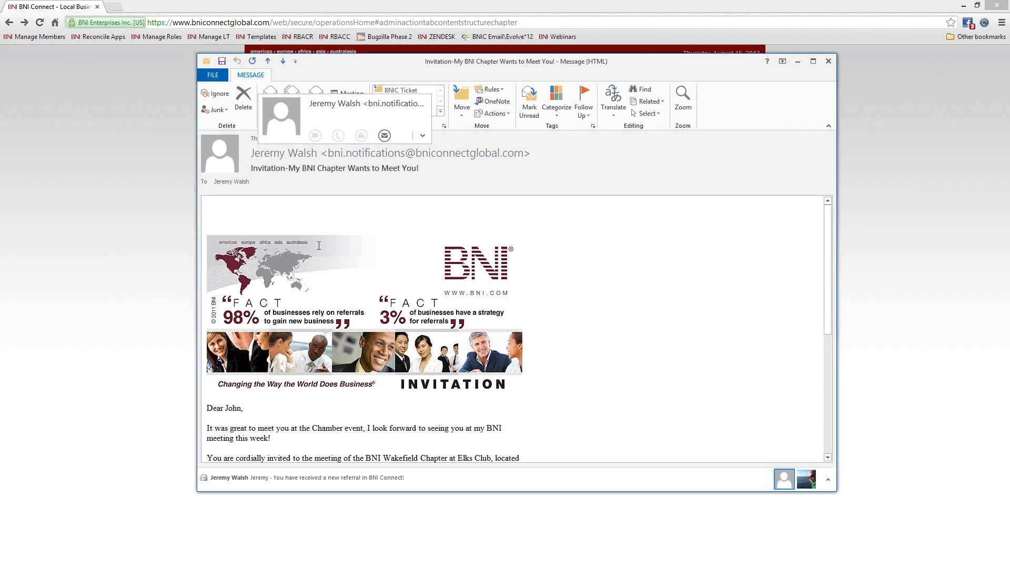
{"action": "scroll", "coordinate": [278, 210], "scroll_direction": "down", "scroll_amount": 1}
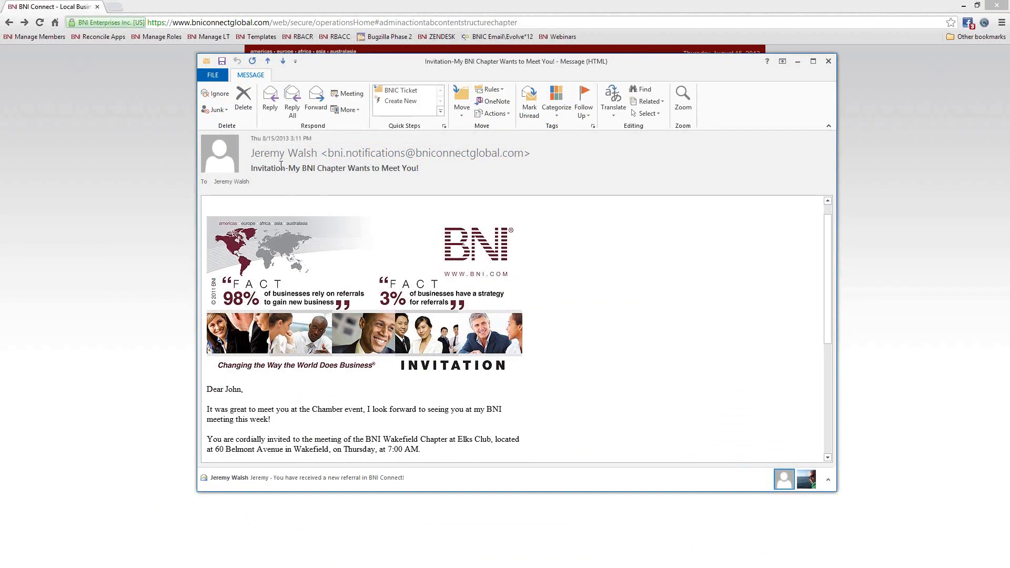
{"action": "scroll", "coordinate": [648, 307], "scroll_direction": "down", "scroll_amount": 1}
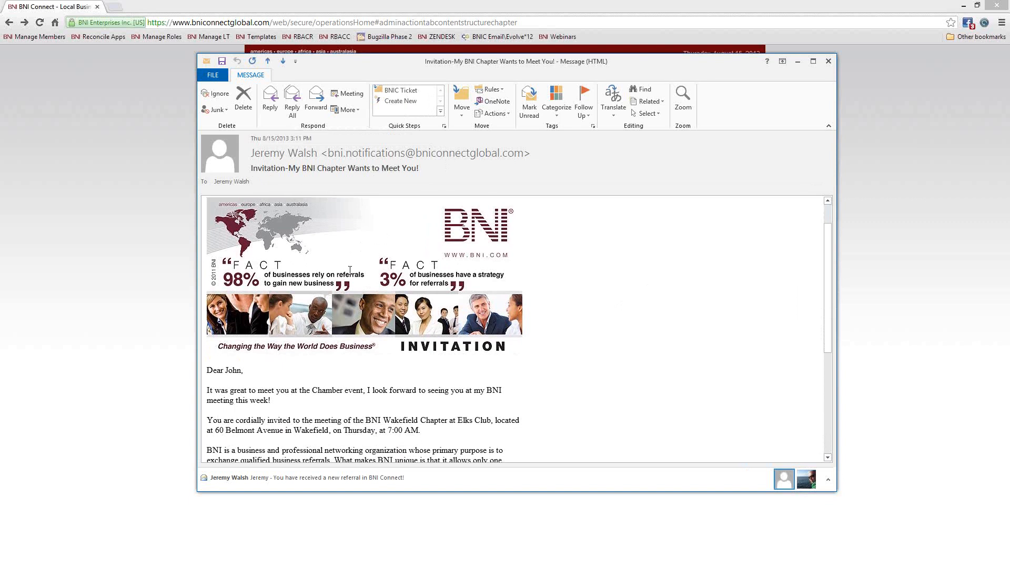
{"action": "scroll", "coordinate": [622, 354], "scroll_direction": "down", "scroll_amount": 5}
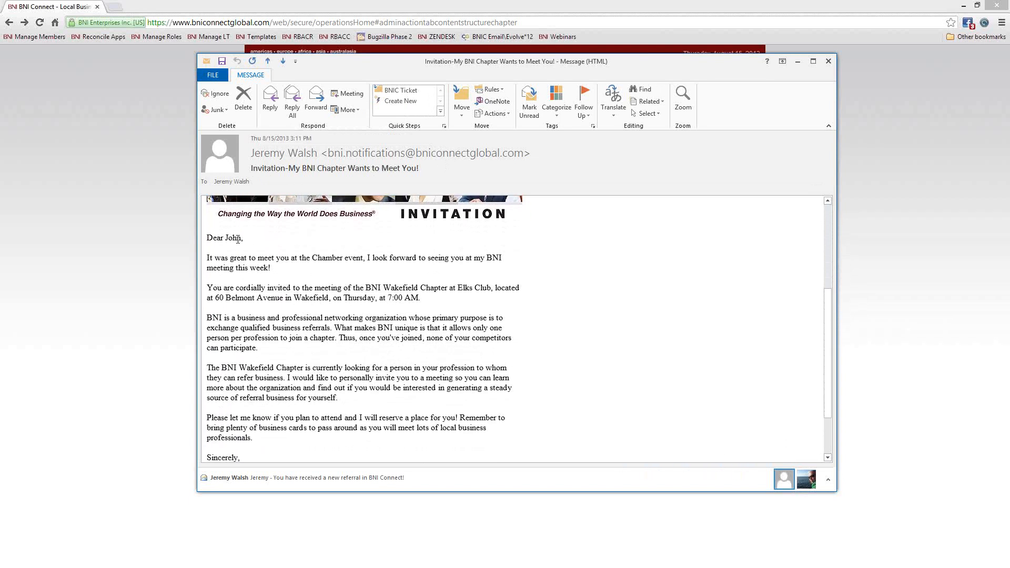
- Highlight the invitation's greeting line and personal message paragraph to review them
{"action": "left_click_drag", "start_coordinate": [244, 237], "coordinate": [207, 238]}
{"action": "left_click", "coordinate": [230, 238]}
{"action": "left_click_drag", "start_coordinate": [269, 267], "coordinate": [207, 257]}
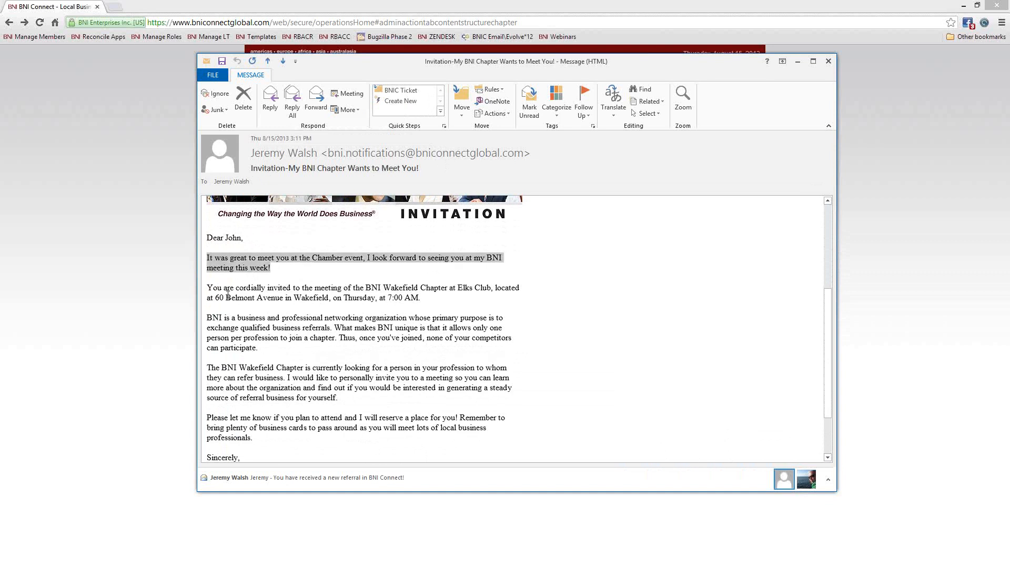
{"action": "left_click", "coordinate": [209, 285]}
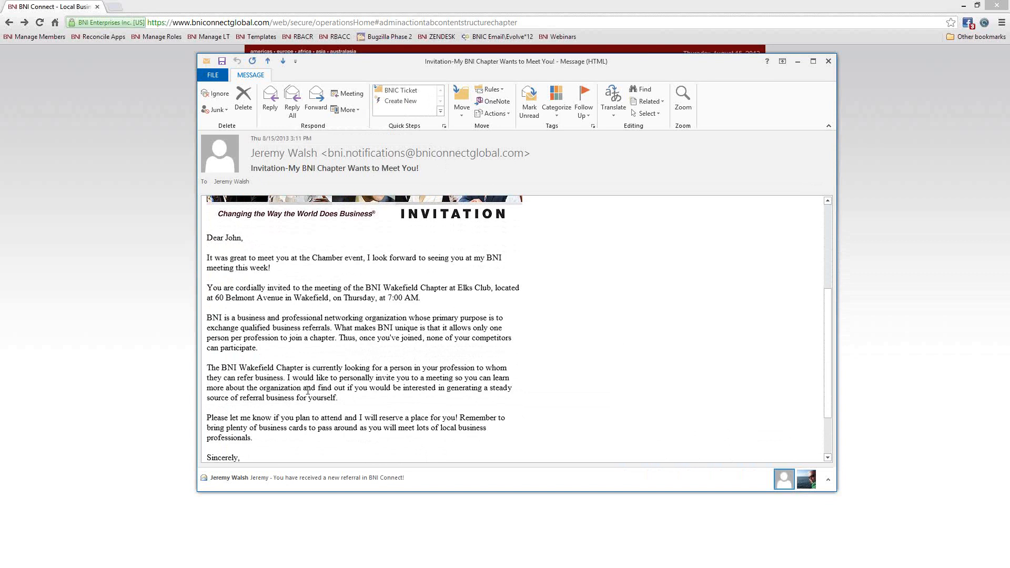
- Review the chapter name, meeting address, BNI paragraphs and signature, then close the invitation
{"action": "scroll", "coordinate": [312, 336], "scroll_direction": "down", "scroll_amount": 2}
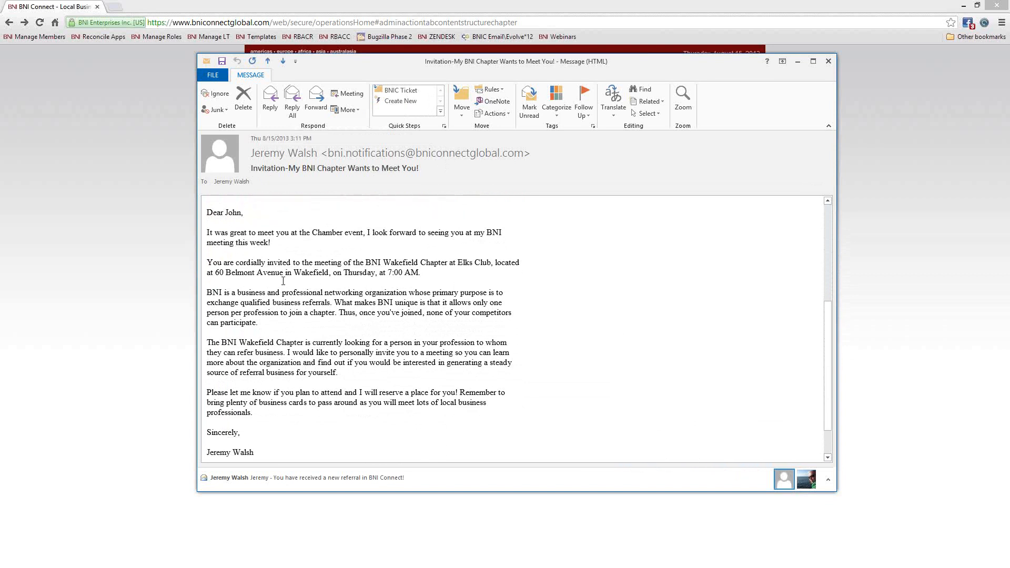
{"action": "left_click_drag", "start_coordinate": [365, 261], "coordinate": [491, 263]}
{"action": "left_click_drag", "start_coordinate": [207, 272], "coordinate": [322, 272]}
{"action": "left_click", "coordinate": [361, 272]}
{"action": "left_click_drag", "start_coordinate": [206, 293], "coordinate": [351, 373]}
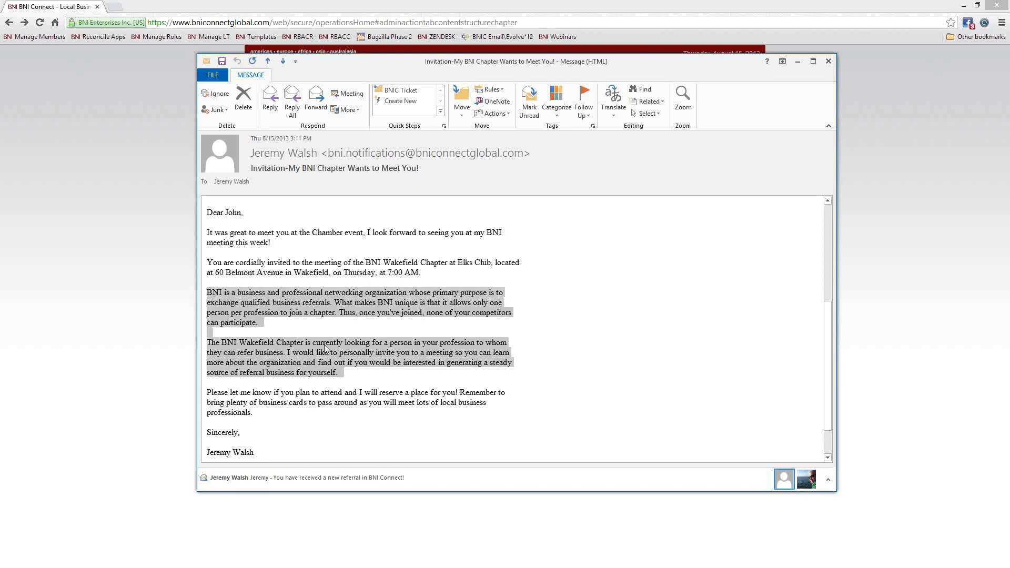
{"action": "scroll", "coordinate": [295, 337], "scroll_direction": "down", "scroll_amount": 2}
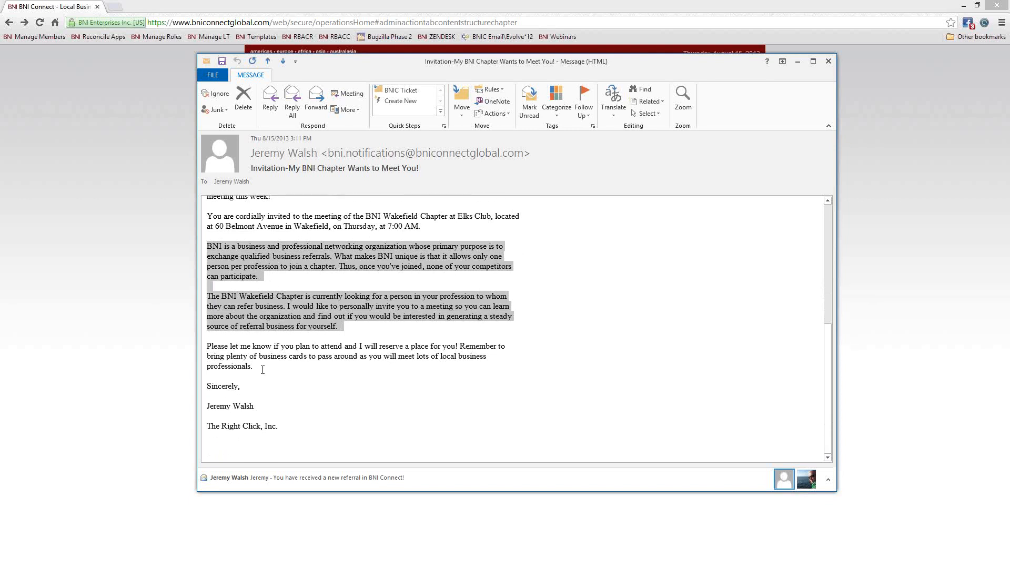
{"action": "left_click", "coordinate": [248, 360]}
{"action": "triple_click", "coordinate": [249, 360]}
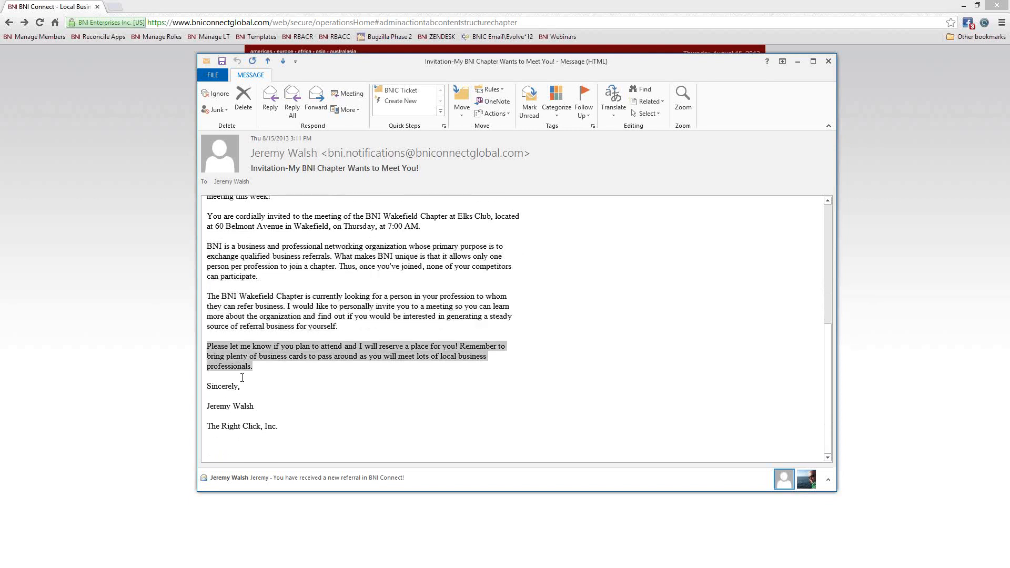
{"action": "left_click_drag", "start_coordinate": [255, 407], "coordinate": [208, 407]}
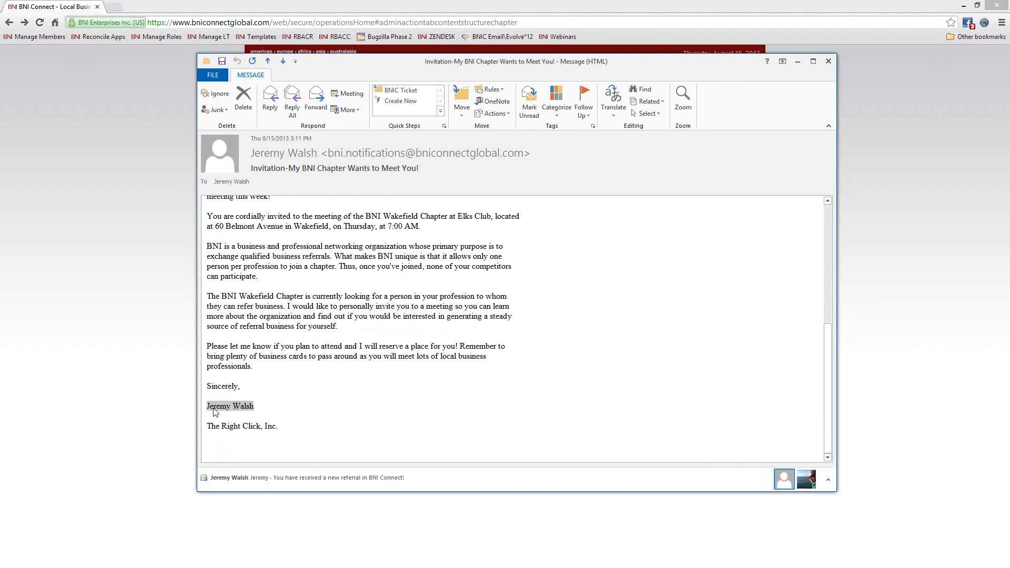
{"action": "left_click", "coordinate": [317, 357]}
{"action": "left_click", "coordinate": [829, 62]}
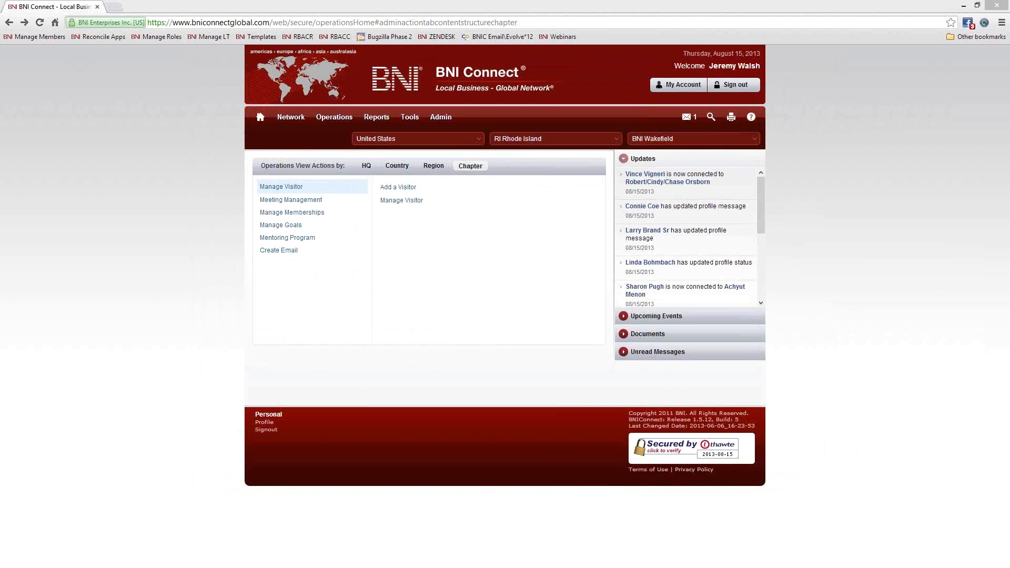
- Open Email My Chapter's address list, find a member's address with Ctrl+F, select it, and close the list
{"action": "left_click", "coordinate": [334, 263]}
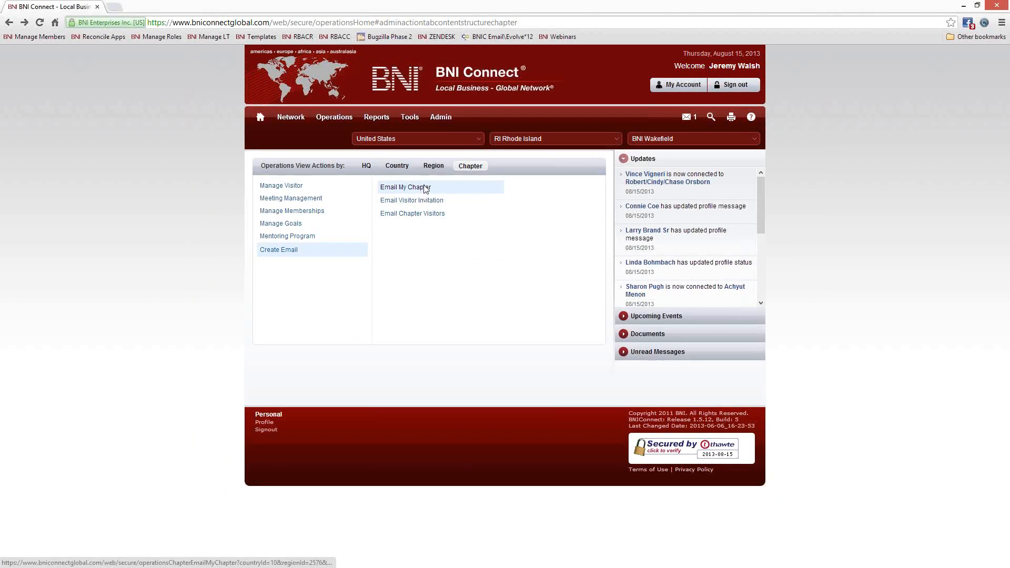
{"action": "left_click", "coordinate": [426, 189]}
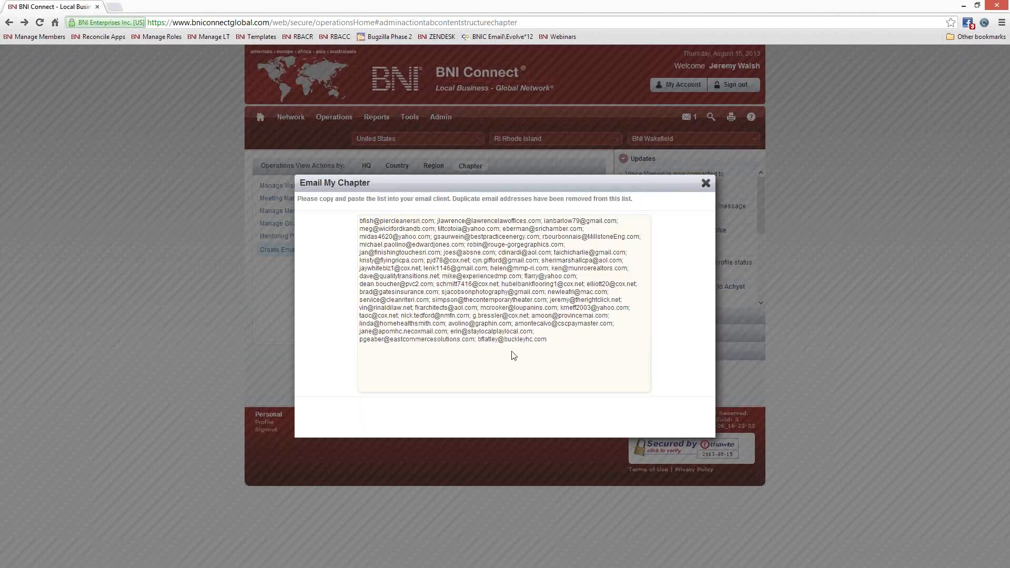
{"action": "key", "text": "ctrl+f"}
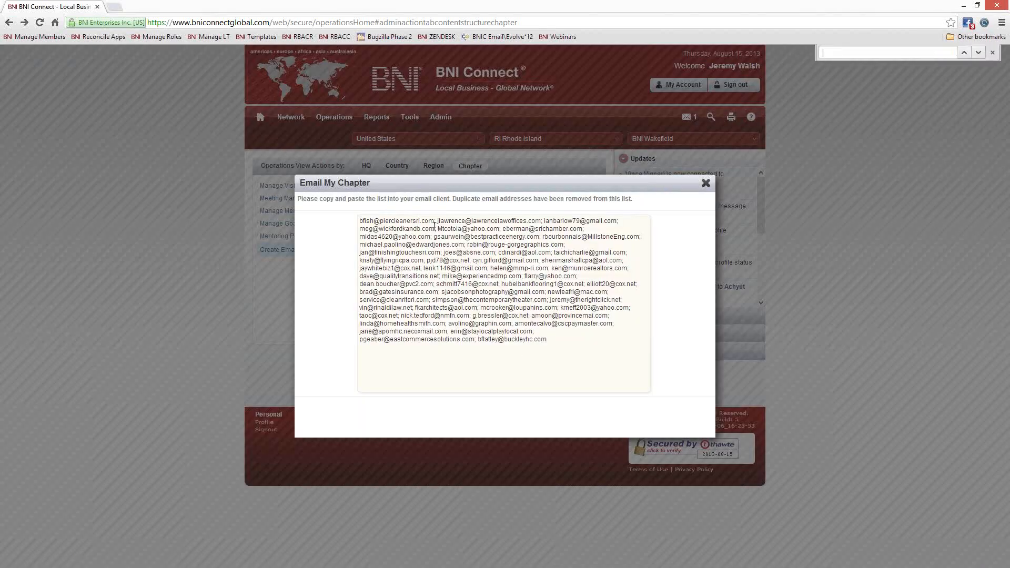
{"action": "type", "text": "jeremy"}
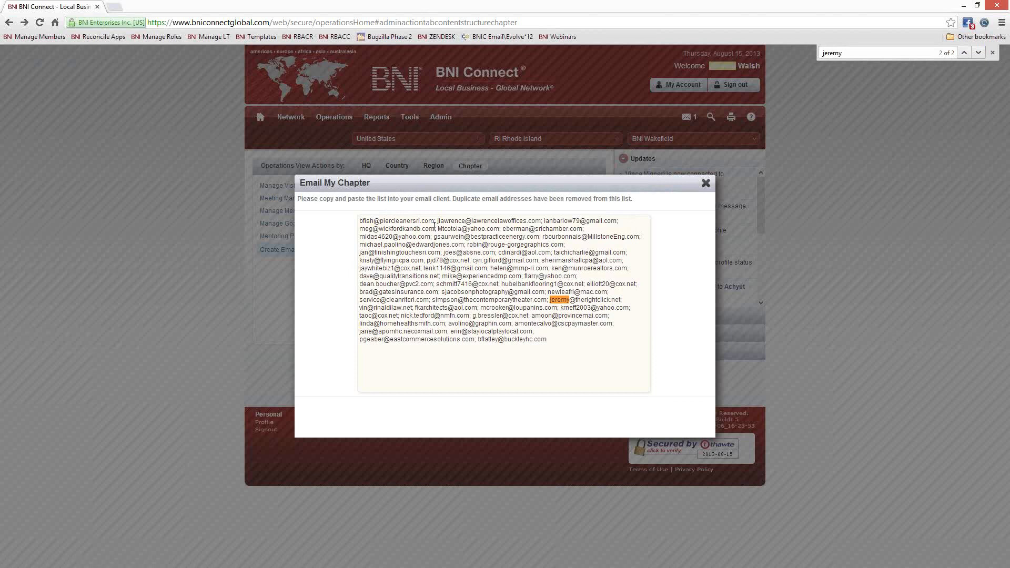
{"action": "left_click_drag", "start_coordinate": [621, 300], "coordinate": [553, 302]}
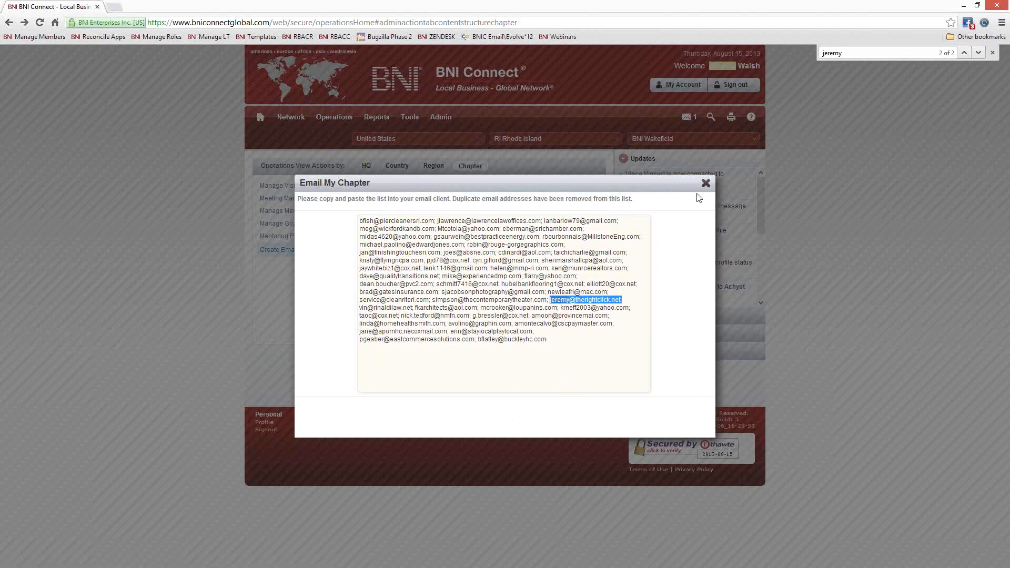
{"action": "left_click", "coordinate": [705, 183]}
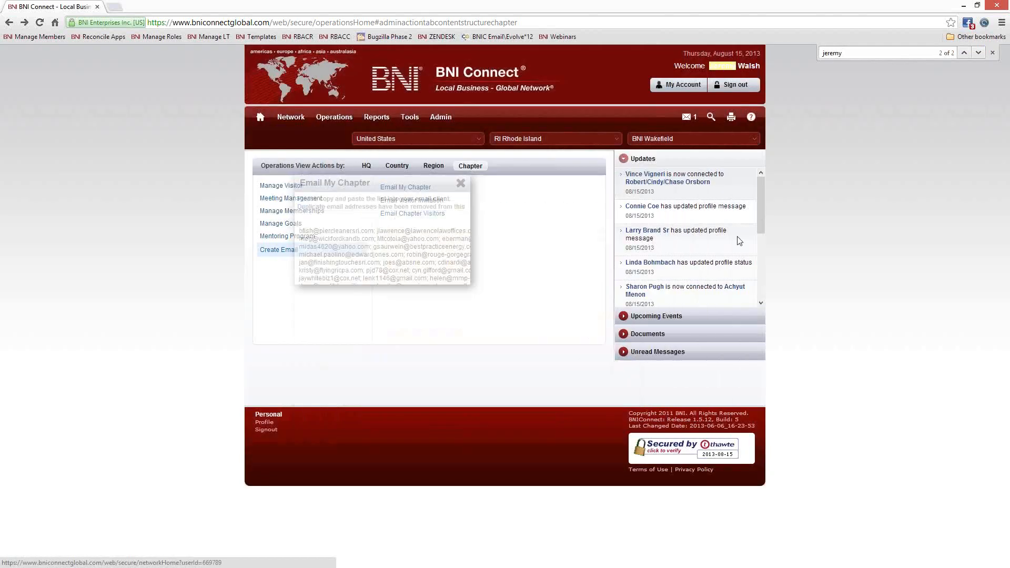
- Close Chrome's find bar to clear the search match highlights
{"action": "left_click", "coordinate": [992, 53]}
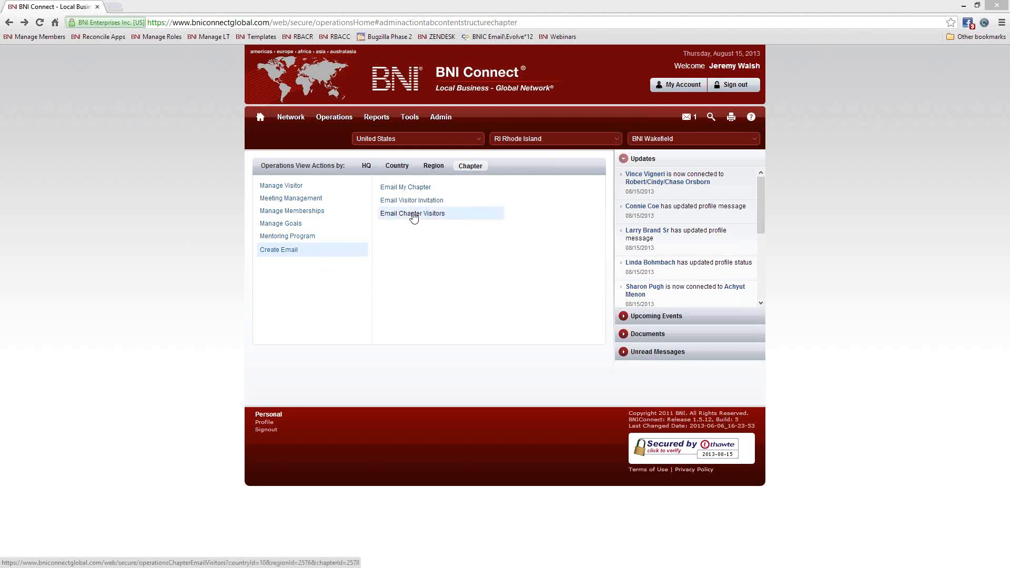
- In Email Chapter Visitors, widen the AFTER date from 08/01/2013 to 07/01/2013 and generate the list
{"action": "left_click", "coordinate": [415, 214]}
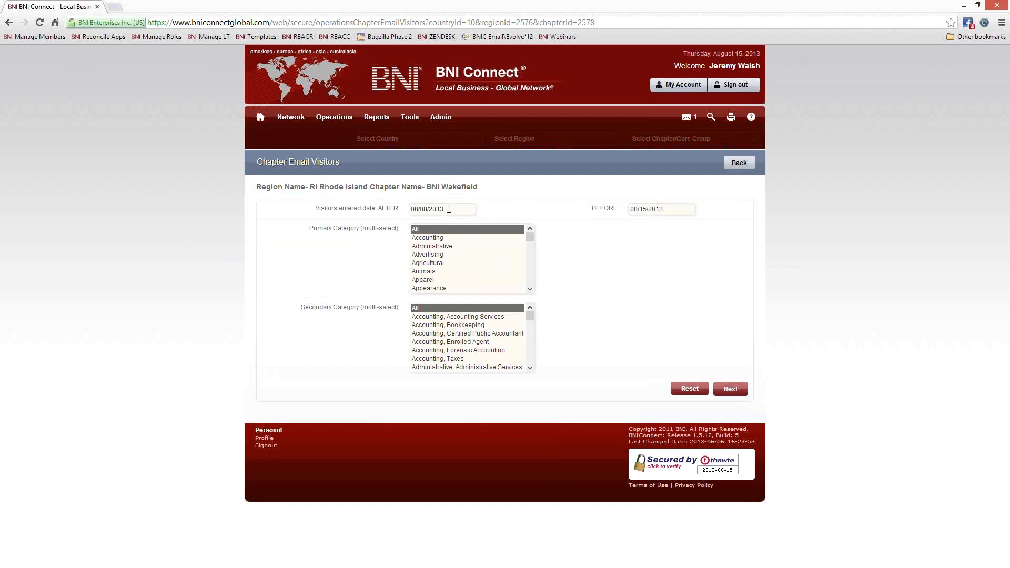
{"action": "left_click", "coordinate": [449, 208]}
{"action": "left_click", "coordinate": [473, 247]}
{"action": "left_click", "coordinate": [734, 392]}
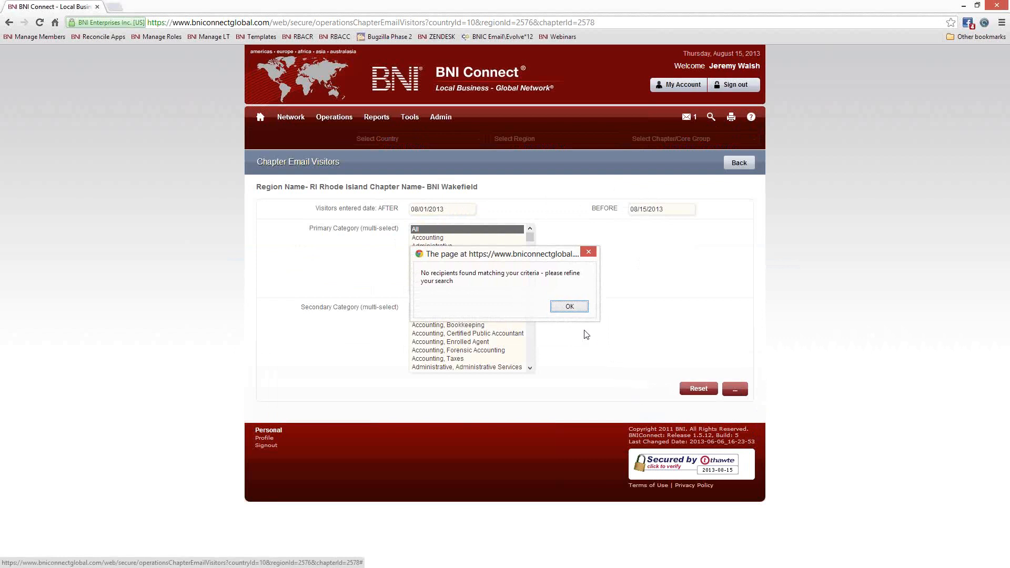
{"action": "left_click", "coordinate": [570, 307]}
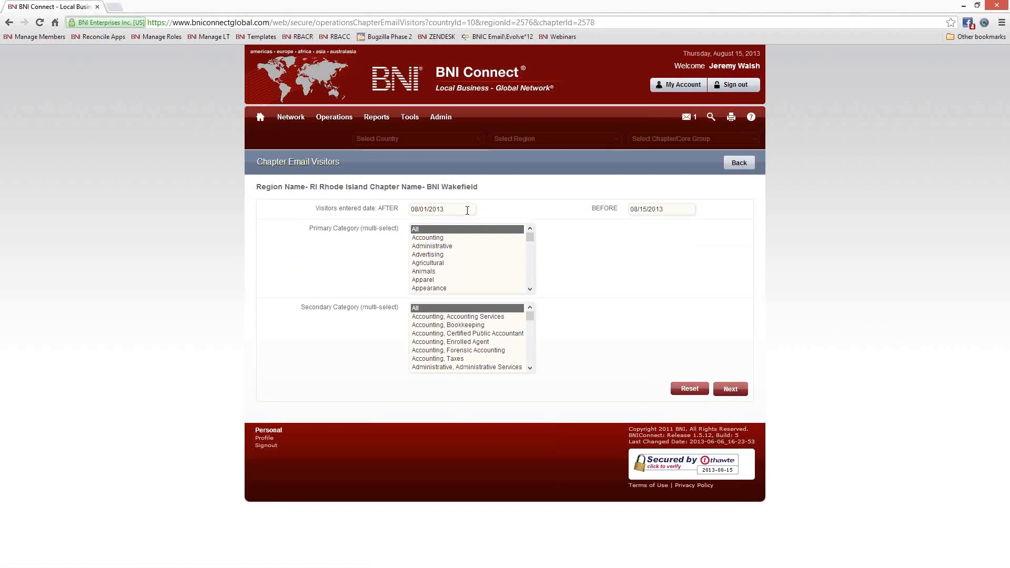
{"action": "left_click", "coordinate": [447, 209]}
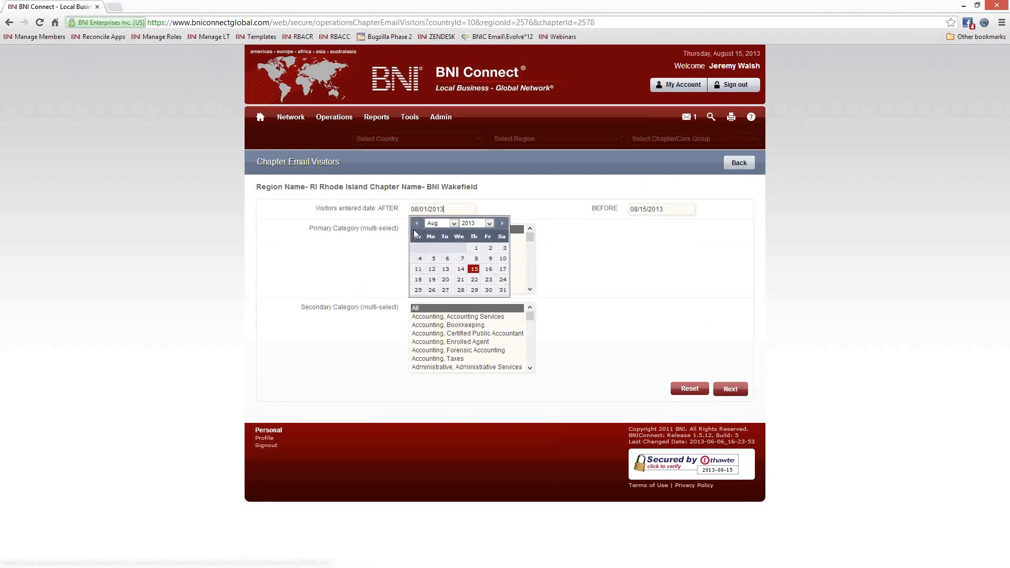
{"action": "left_click", "coordinate": [433, 248]}
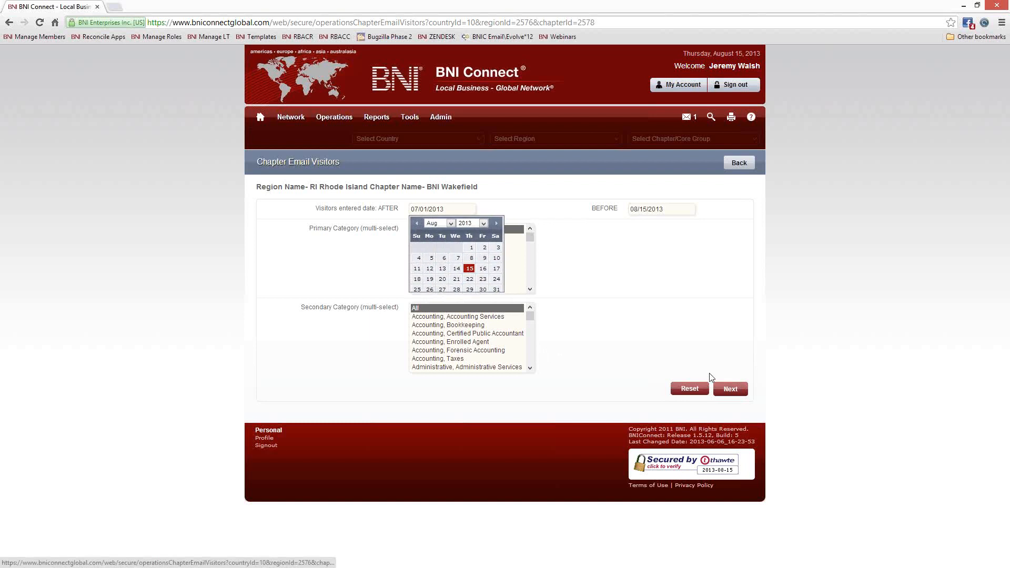
{"action": "left_click", "coordinate": [730, 390]}
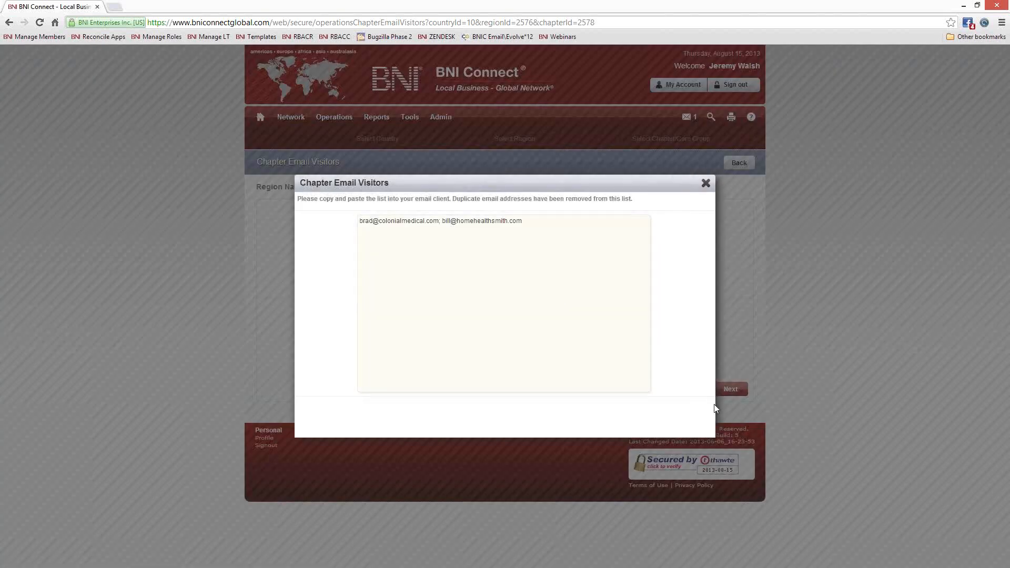
- Select both visitor email addresses, then close the visitor email list
{"action": "left_click_drag", "start_coordinate": [547, 224], "coordinate": [334, 227]}
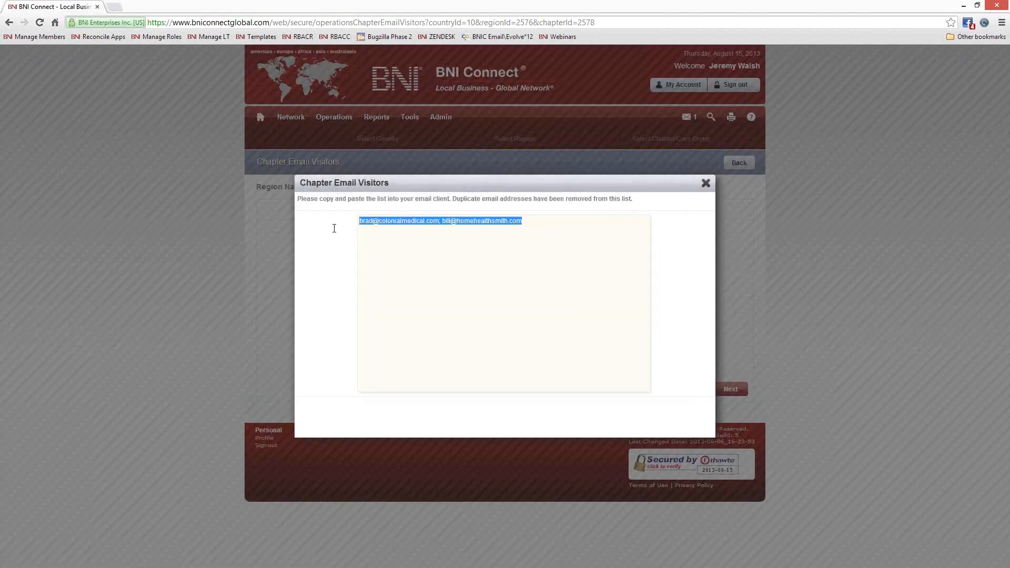
{"action": "left_click", "coordinate": [414, 301]}
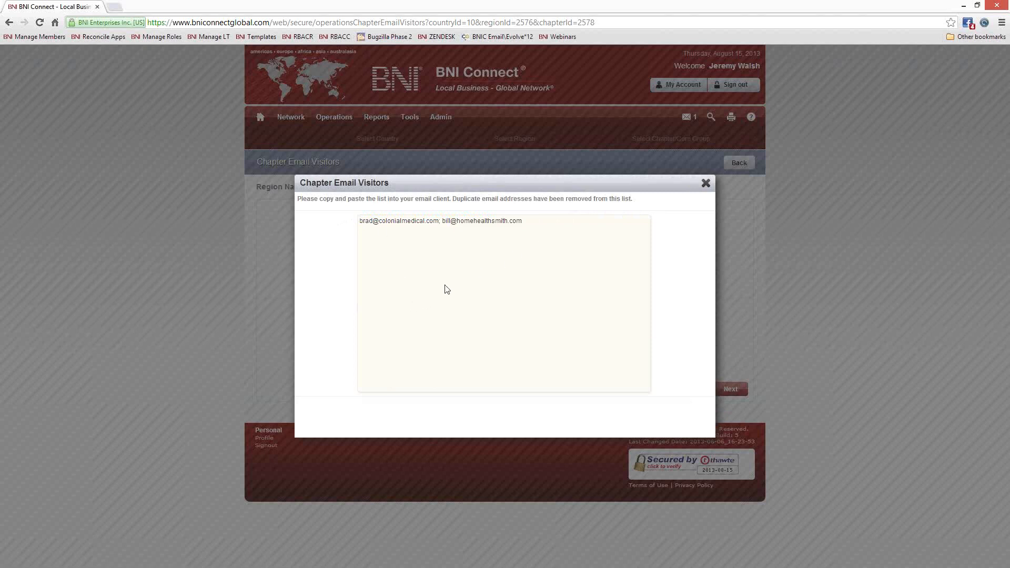
{"action": "left_click", "coordinate": [694, 186]}
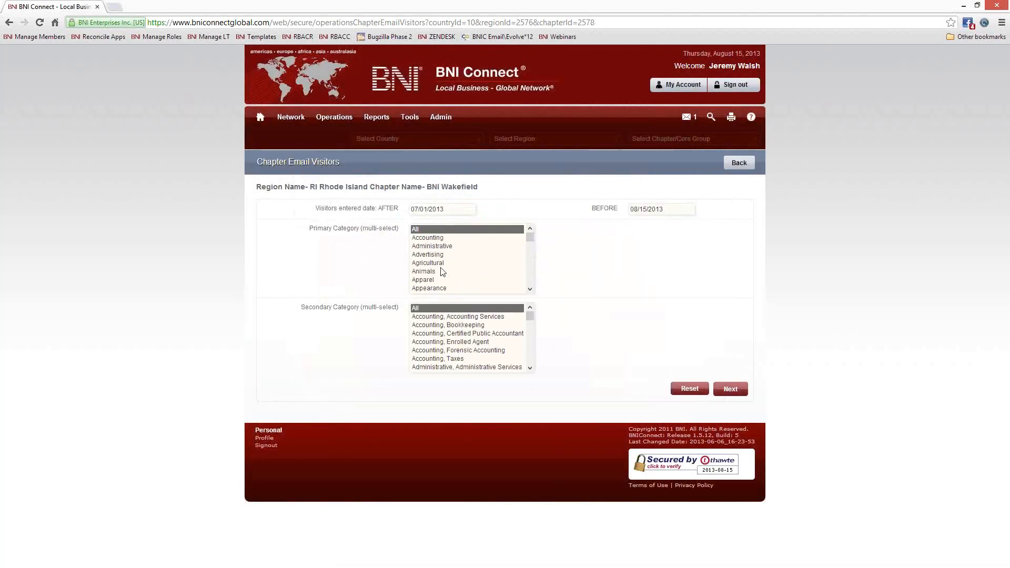
- Choose Accounting as the Primary Category, then return to the chapter Operations page
{"action": "left_click", "coordinate": [438, 238]}
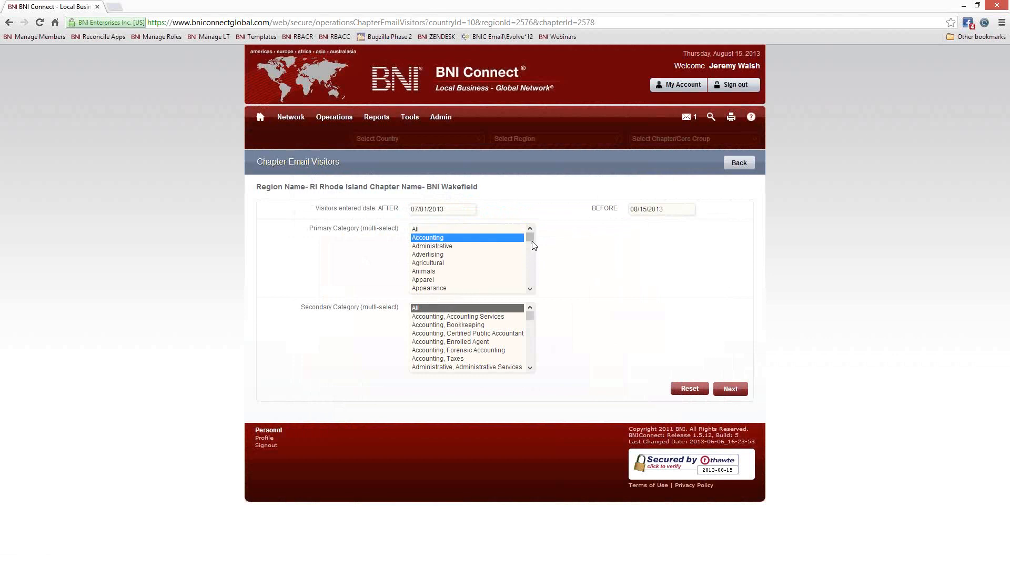
{"action": "scroll", "coordinate": [531, 252], "scroll_direction": "down", "scroll_amount": 10}
{"action": "left_click_drag", "start_coordinate": [530, 275], "coordinate": [531, 245]}
{"action": "scroll", "coordinate": [533, 248], "scroll_direction": "up", "scroll_amount": 12}
{"action": "left_click", "coordinate": [738, 162]}
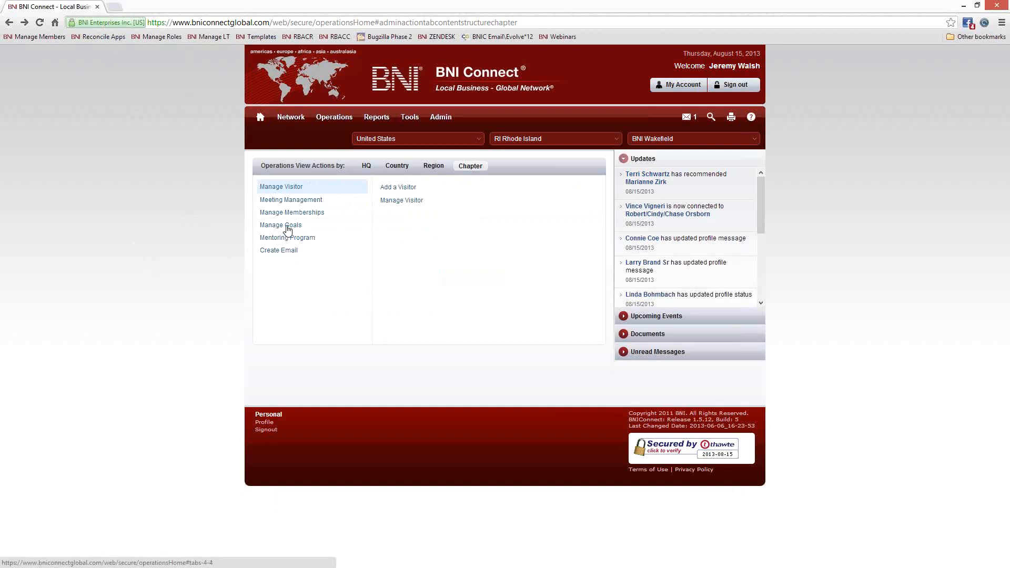
- Show Manage Goals options, run View Chapter Goals from 04/2013, review it, and close it
{"action": "left_click", "coordinate": [286, 228]}
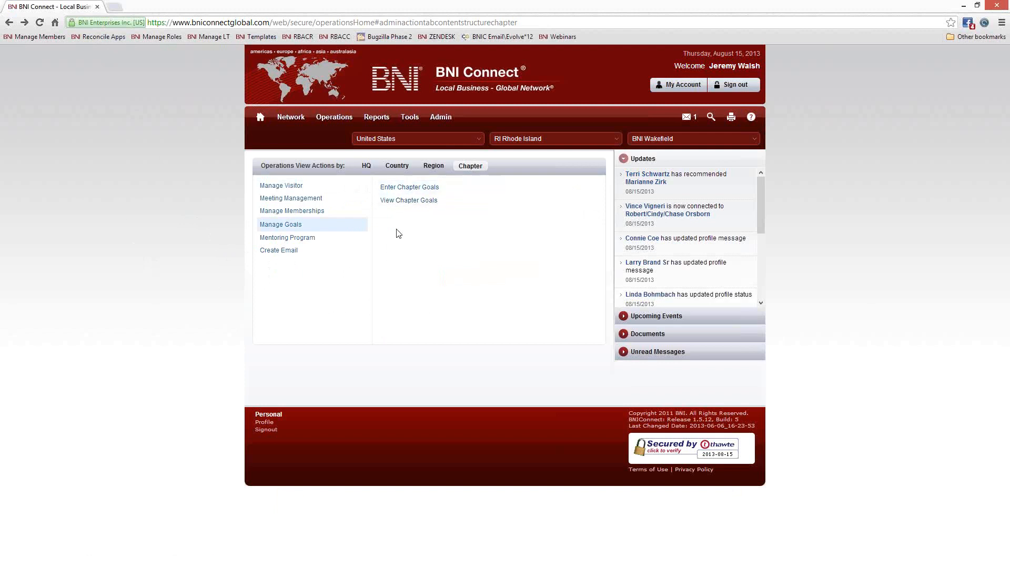
{"action": "left_click", "coordinate": [408, 203]}
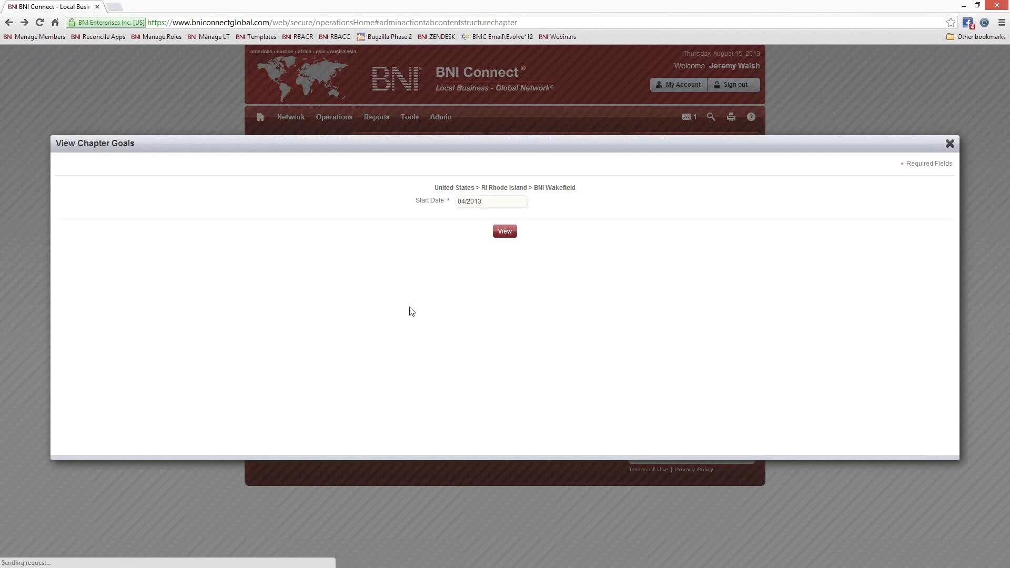
{"action": "left_click", "coordinate": [505, 230]}
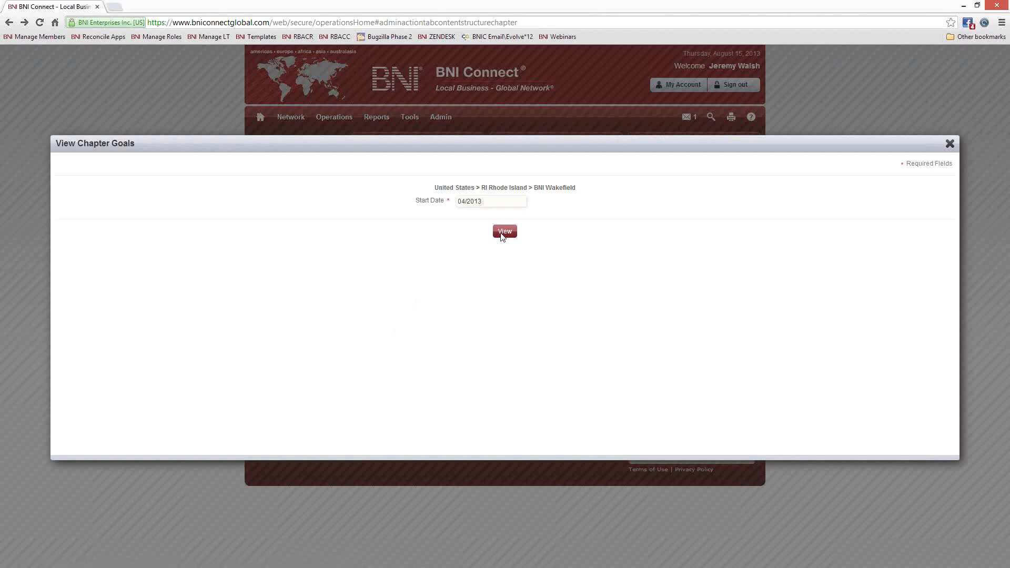
{"action": "scroll", "coordinate": [326, 313], "scroll_direction": "down", "scroll_amount": 3}
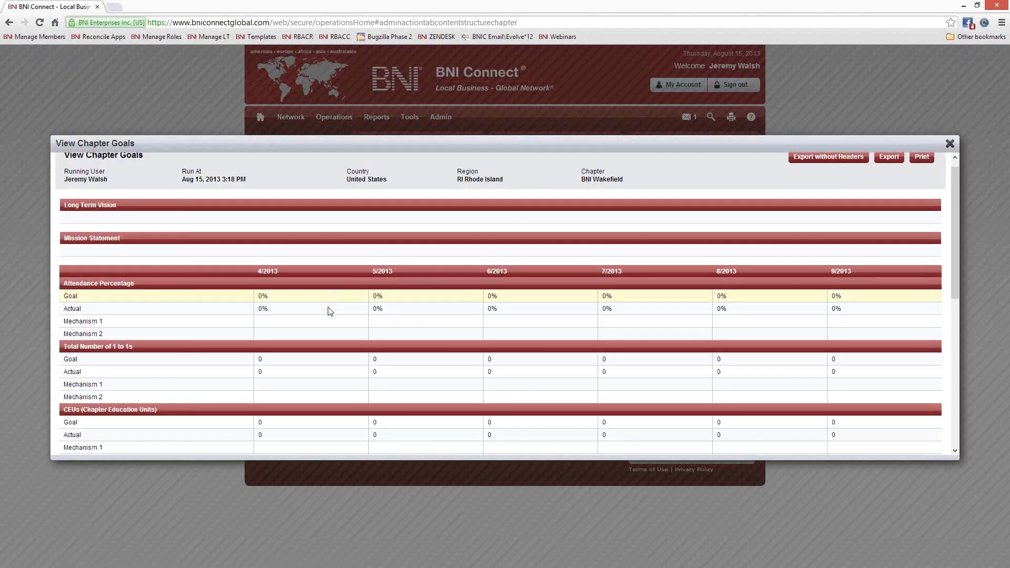
{"action": "scroll", "coordinate": [358, 358], "scroll_direction": "up", "scroll_amount": 3}
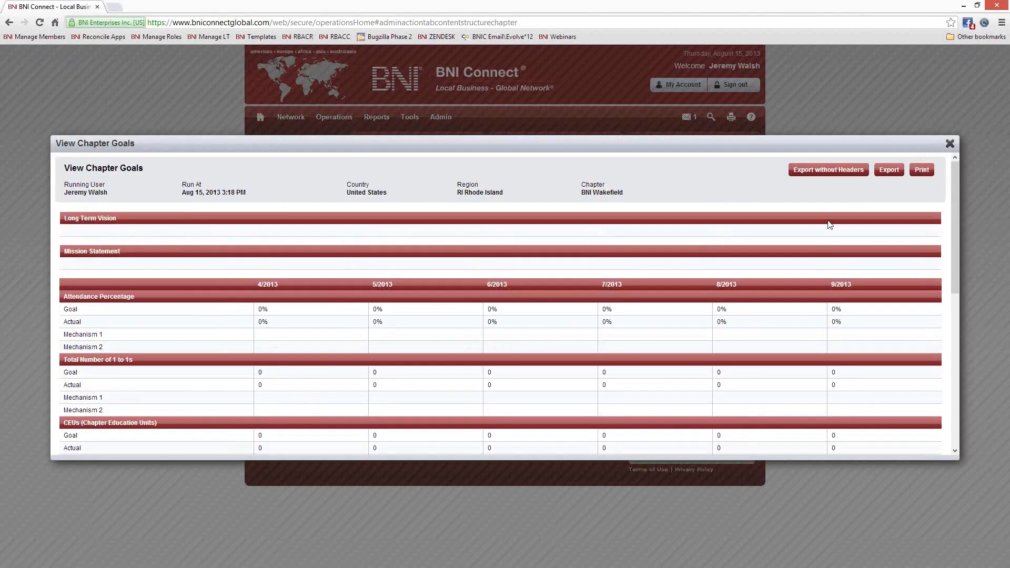
{"action": "left_click", "coordinate": [948, 144]}
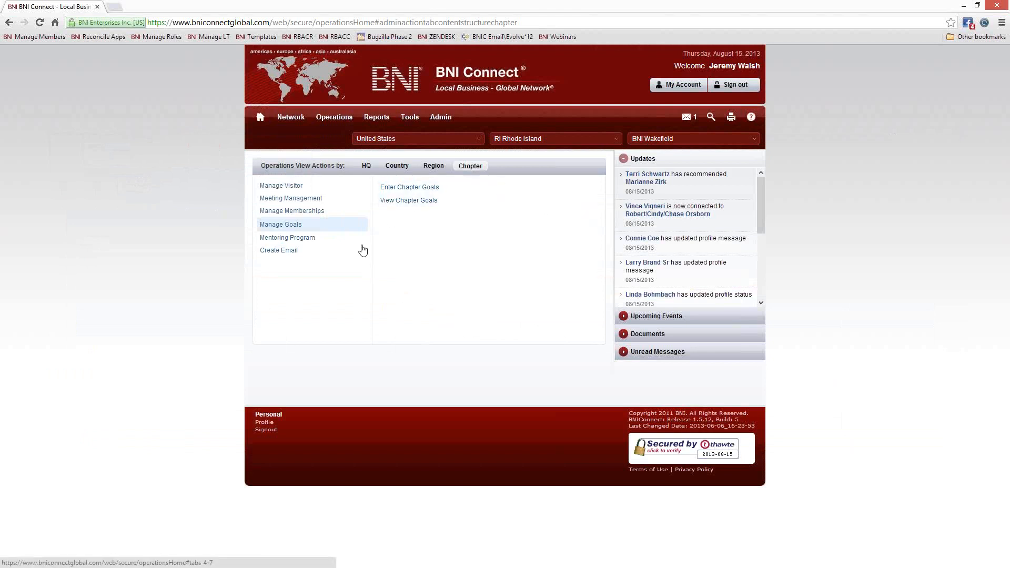
- Go to Reports > Chapter for BNI Wakefield and browse the available chapter reports
{"action": "mouse_move", "coordinate": [377, 117]}
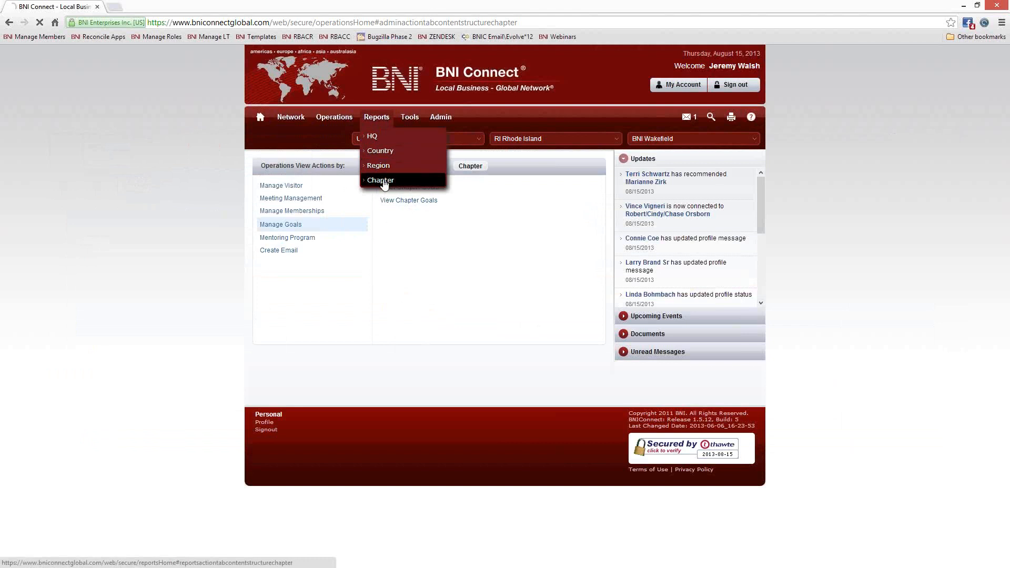
{"action": "left_click", "coordinate": [385, 181]}
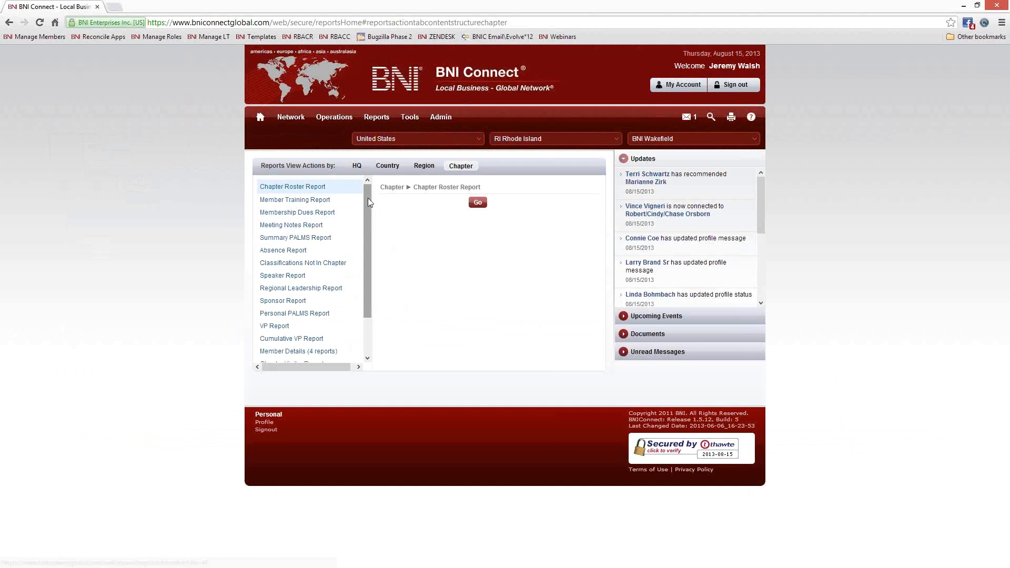
{"action": "left_click_drag", "start_coordinate": [368, 208], "coordinate": [360, 183]}
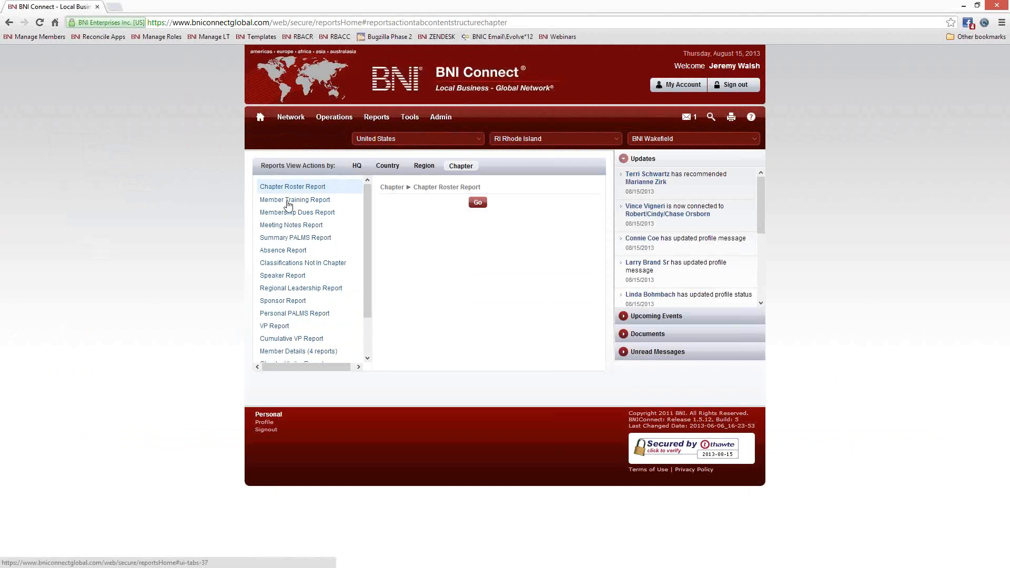
- Run the Chapter Roster Report and check the Chapter Director Consultant's contact row
{"action": "left_click", "coordinate": [478, 205]}
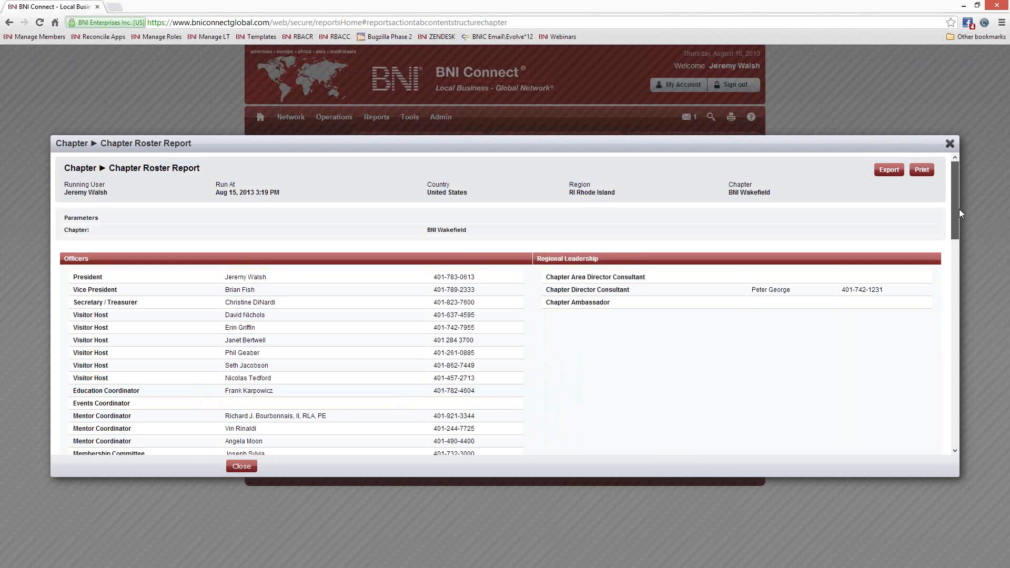
{"action": "left_click_drag", "start_coordinate": [958, 209], "coordinate": [959, 226]}
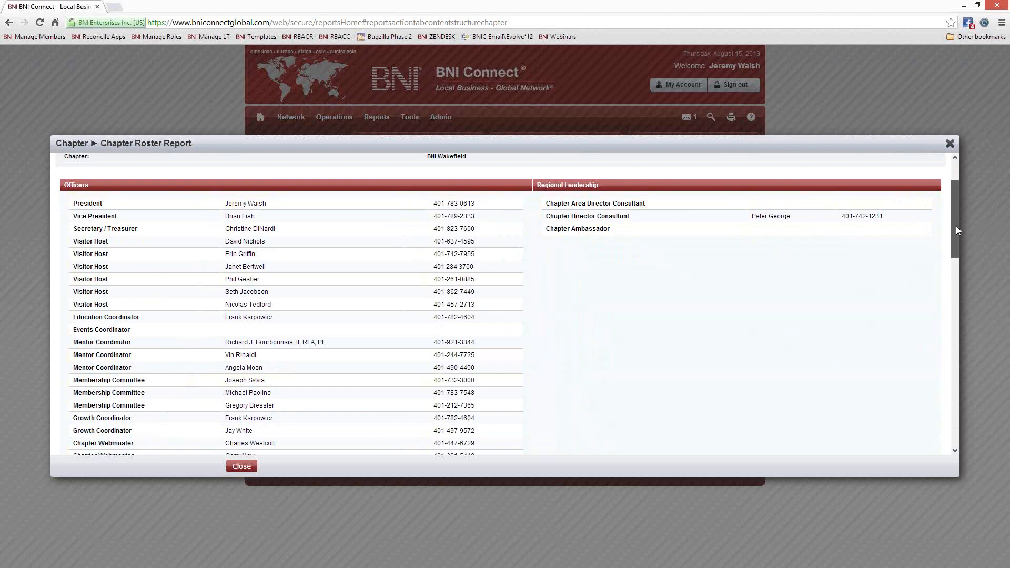
{"action": "left_click_drag", "start_coordinate": [955, 226], "coordinate": [956, 233]}
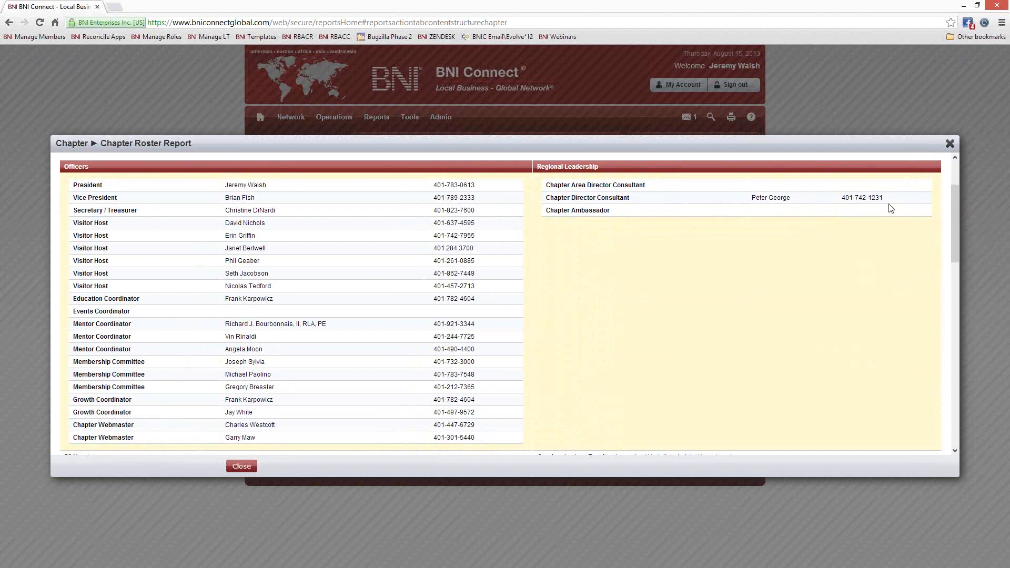
{"action": "left_click_drag", "start_coordinate": [893, 202], "coordinate": [544, 203]}
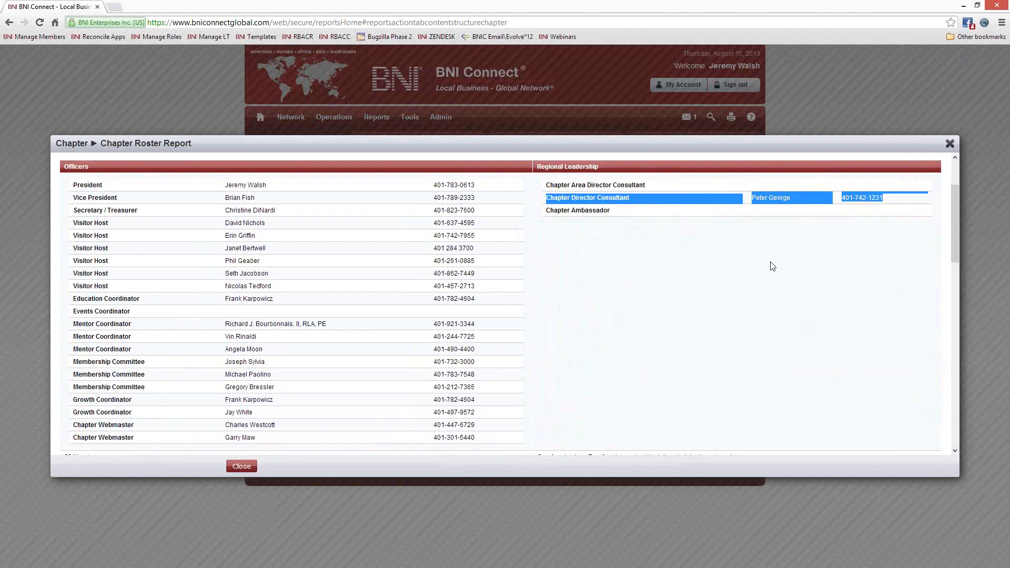
{"action": "left_click", "coordinate": [651, 342]}
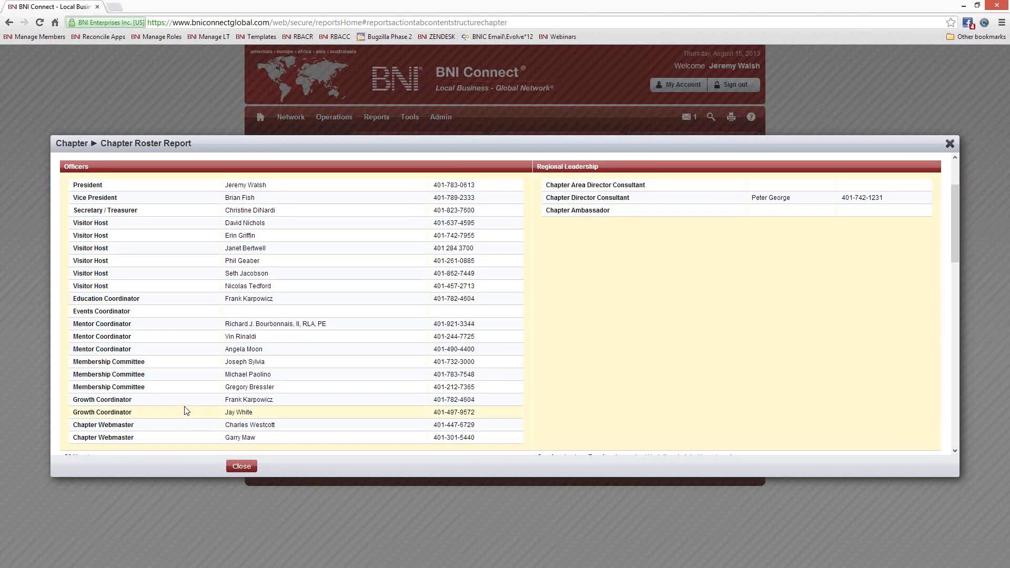
- Highlight the two Growth Coordinator rows and the two Chapter Webmaster rows
{"action": "left_click_drag", "start_coordinate": [253, 412], "coordinate": [72, 399]}
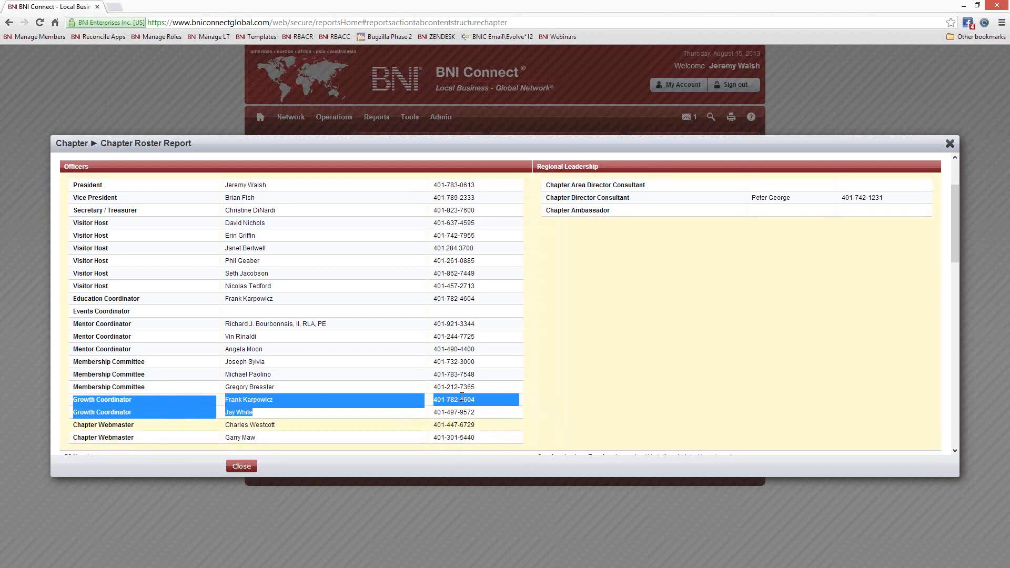
{"action": "scroll", "coordinate": [384, 362], "scroll_direction": "down", "scroll_amount": 3}
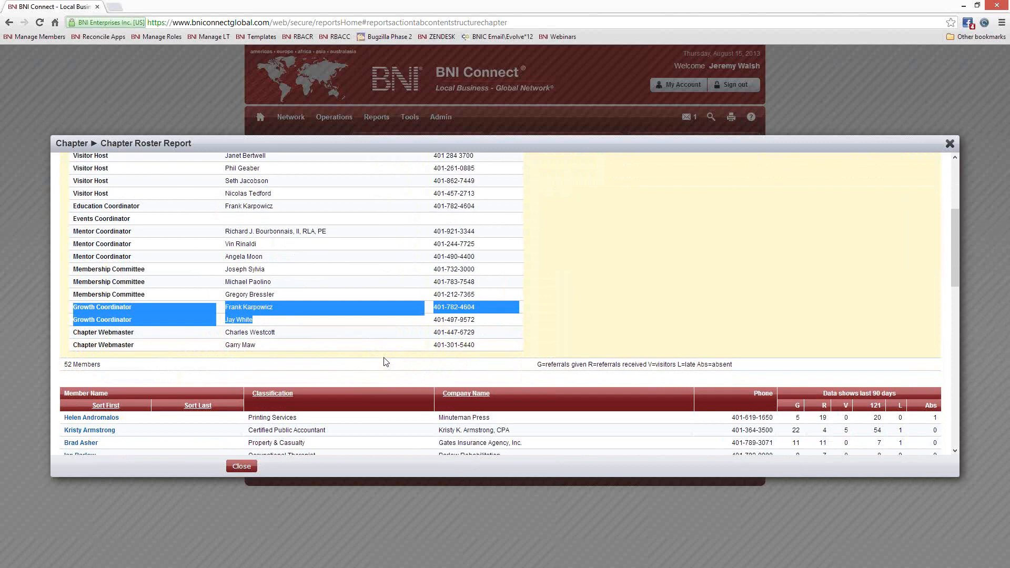
{"action": "scroll", "coordinate": [383, 358], "scroll_direction": "down", "scroll_amount": 1}
{"action": "left_click", "coordinate": [214, 288]}
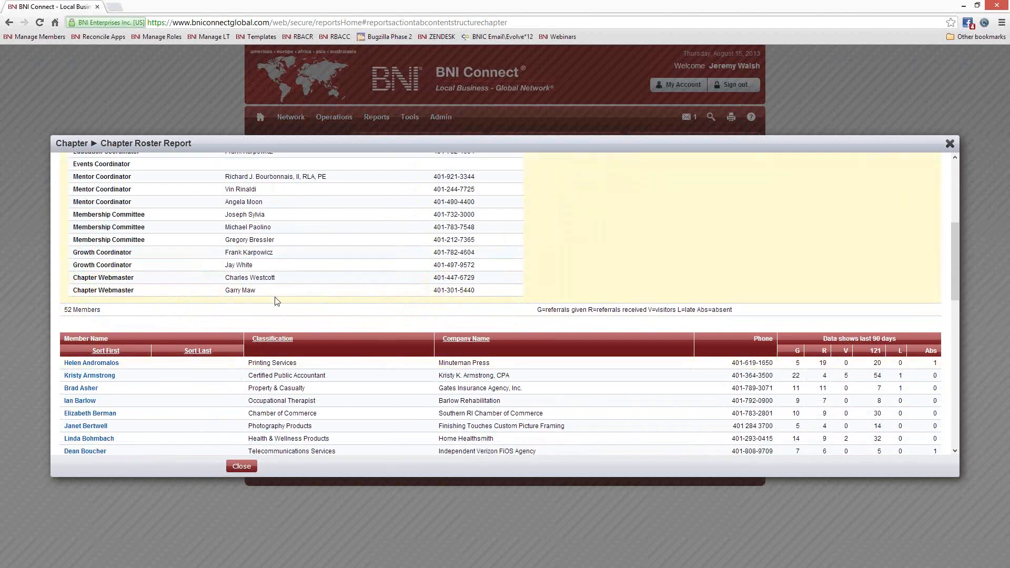
{"action": "left_click_drag", "start_coordinate": [268, 290], "coordinate": [72, 279]}
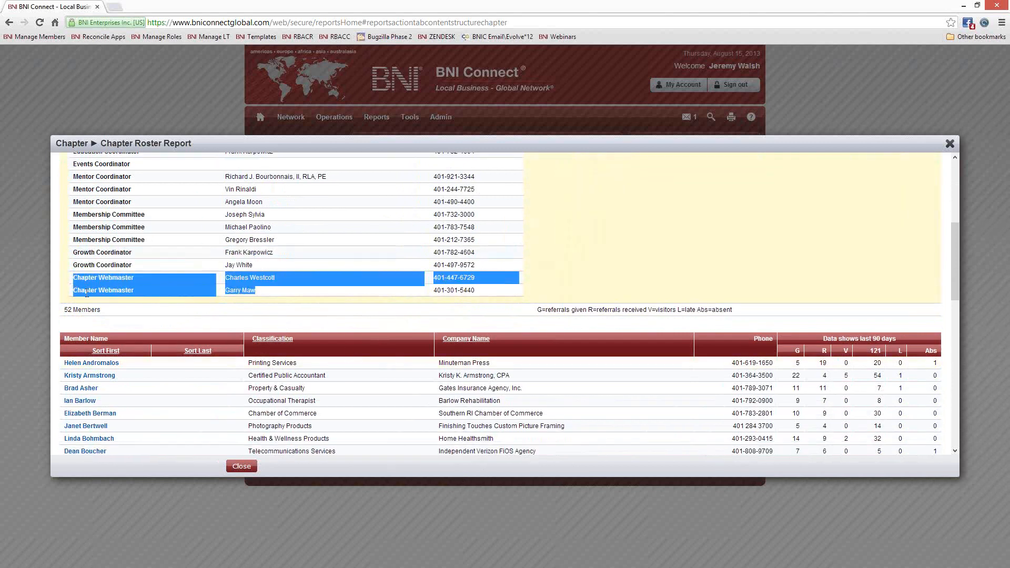
{"action": "left_click", "coordinate": [255, 282]}
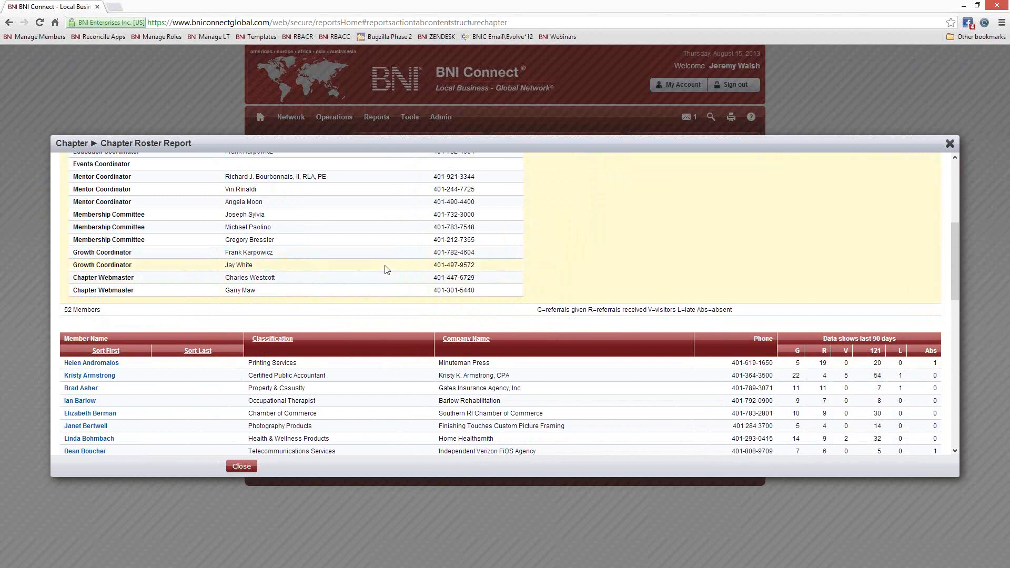
- Scroll through the 52-member list, then close the roster report
{"action": "scroll", "coordinate": [385, 265], "scroll_direction": "down", "scroll_amount": 2}
{"action": "scroll", "coordinate": [384, 265], "scroll_direction": "down", "scroll_amount": 1}
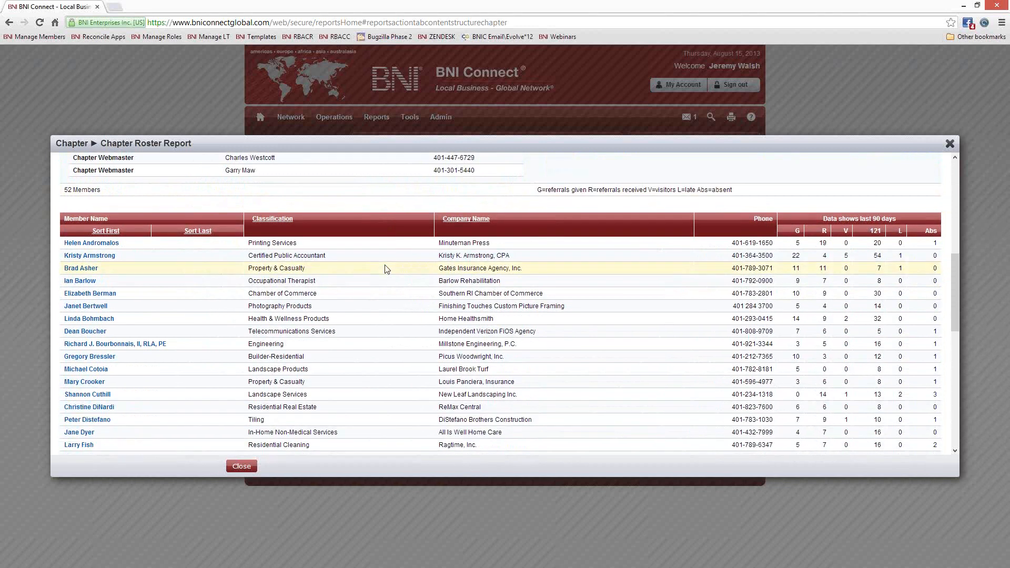
{"action": "scroll", "coordinate": [388, 271], "scroll_direction": "down", "scroll_amount": 1}
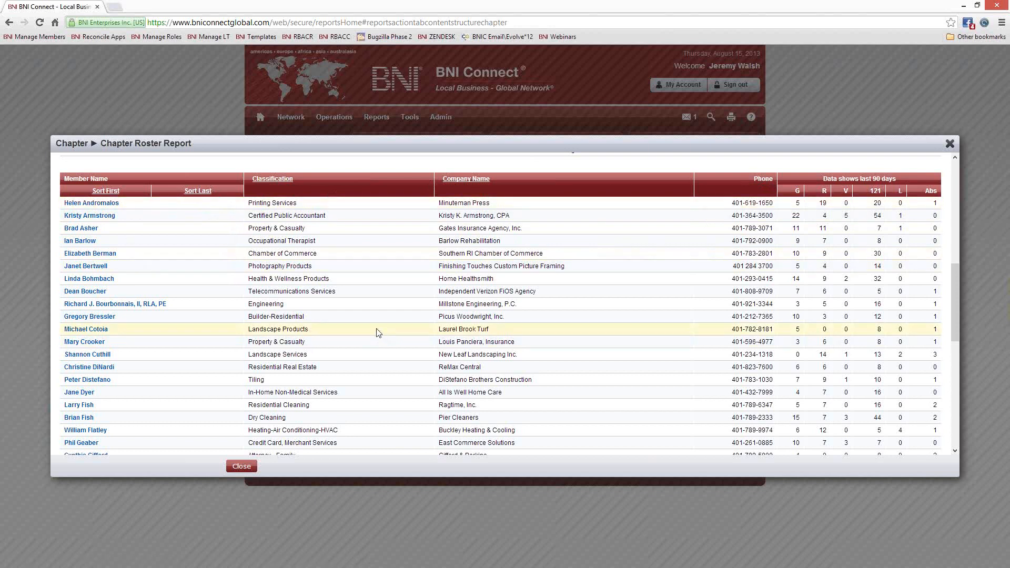
{"action": "scroll", "coordinate": [376, 331], "scroll_direction": "down", "scroll_amount": 4}
{"action": "scroll", "coordinate": [374, 330], "scroll_direction": "up", "scroll_amount": 6}
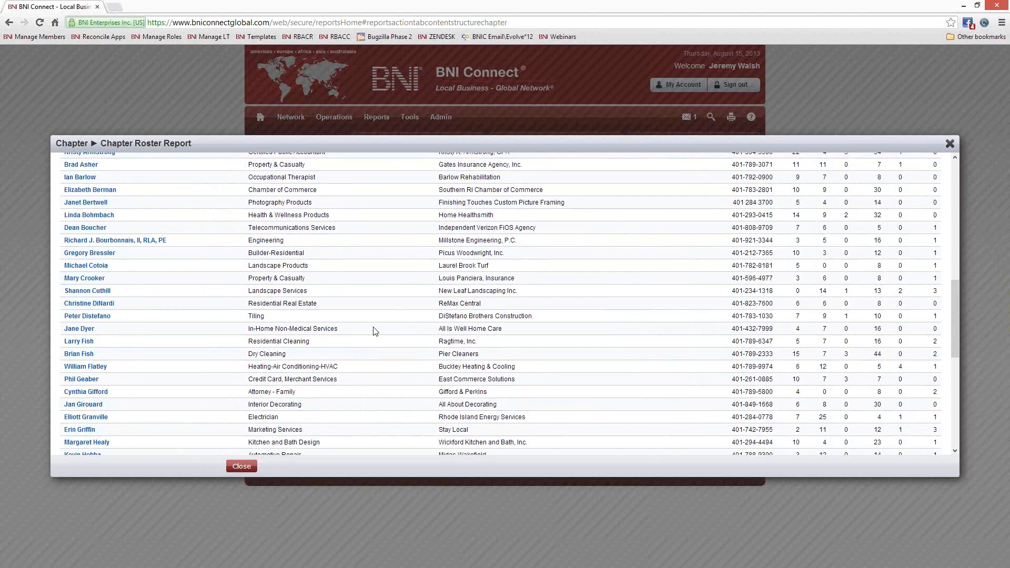
{"action": "scroll", "coordinate": [546, 225], "scroll_direction": "down", "scroll_amount": 2}
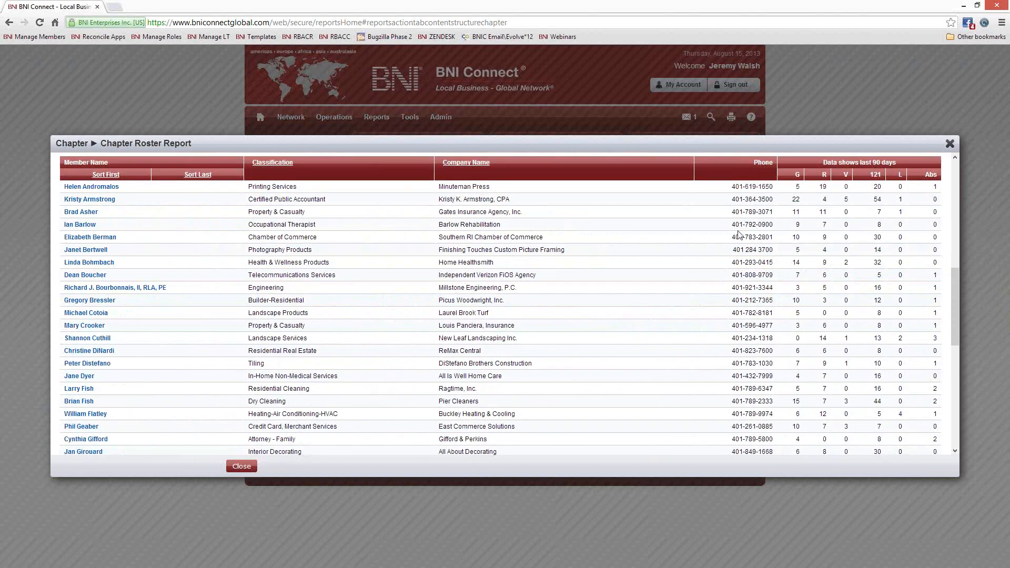
{"action": "scroll", "coordinate": [862, 284], "scroll_direction": "up", "scroll_amount": 1}
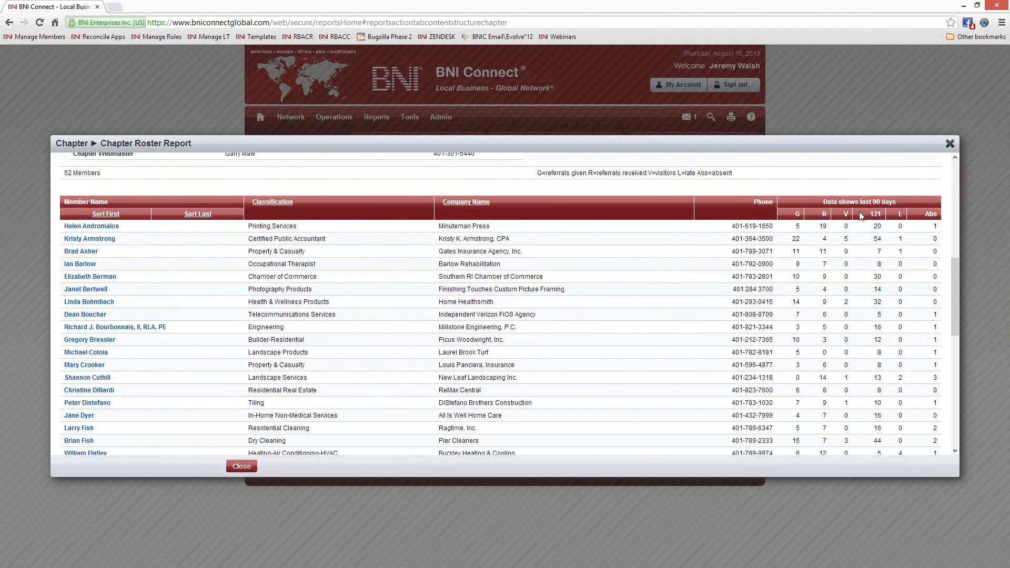
{"action": "scroll", "coordinate": [752, 306], "scroll_direction": "up", "scroll_amount": 3}
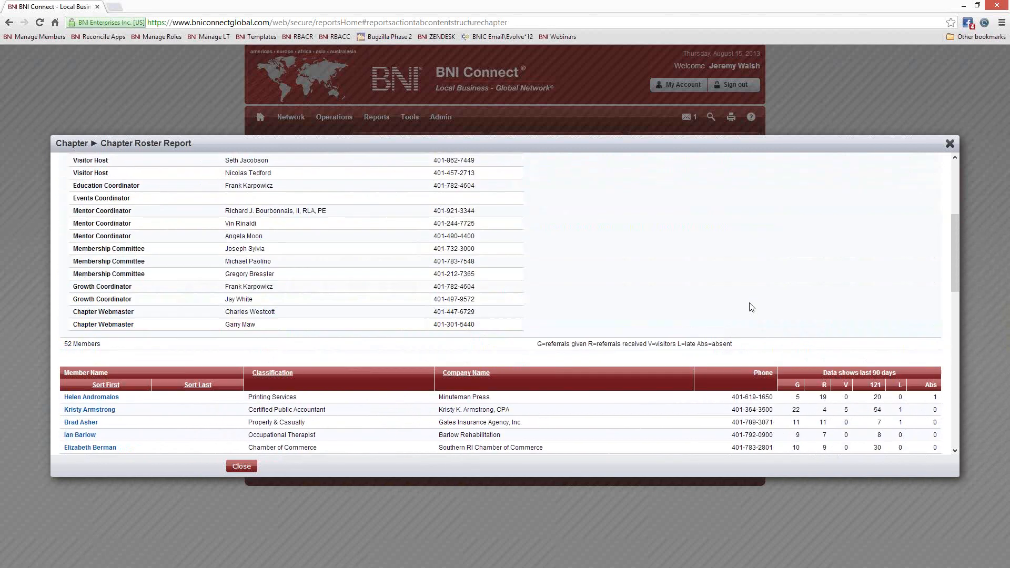
{"action": "scroll", "coordinate": [746, 307], "scroll_direction": "down", "scroll_amount": 10}
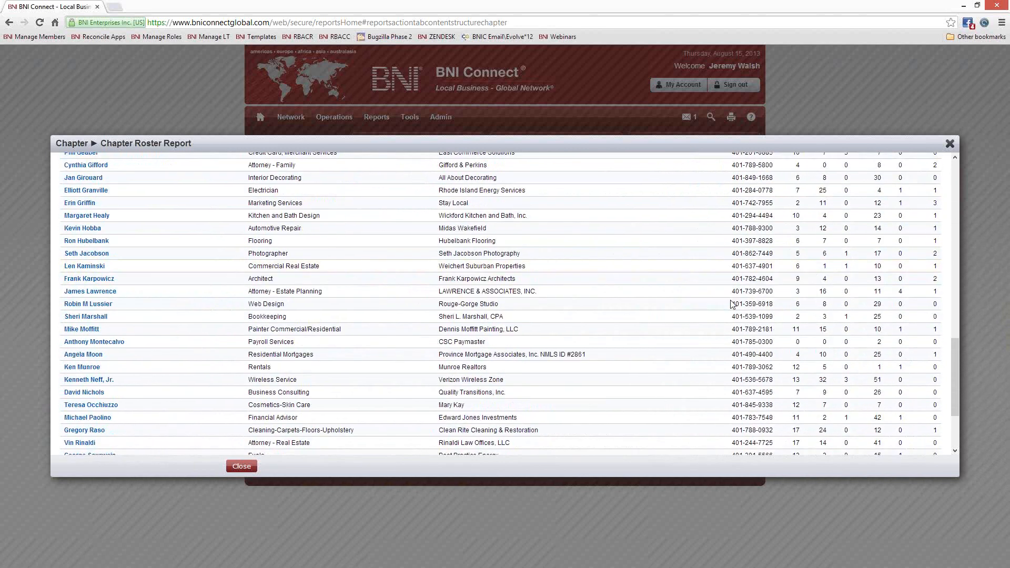
{"action": "left_click", "coordinate": [949, 144]}
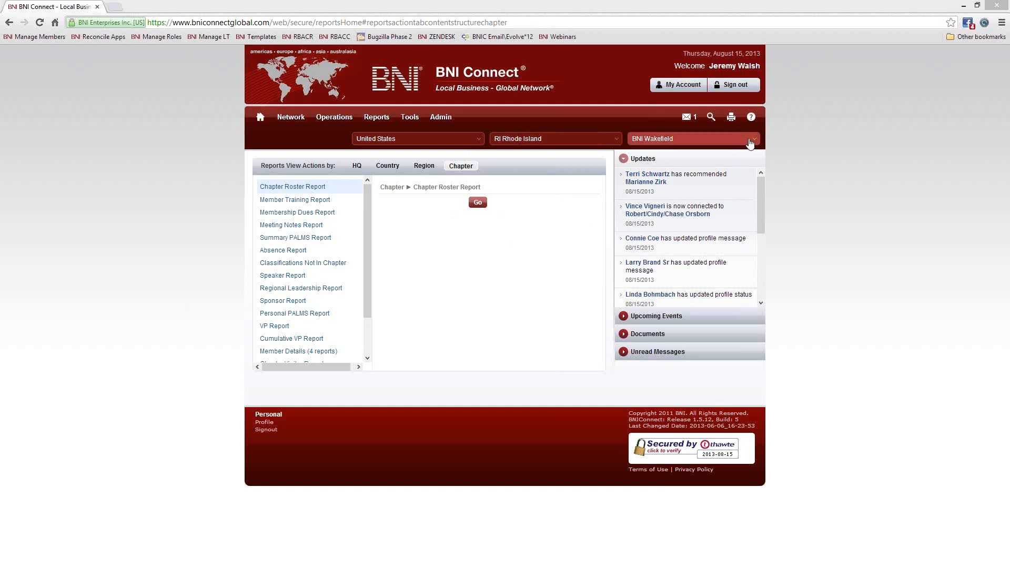
{"action": "left_click", "coordinate": [728, 143]}
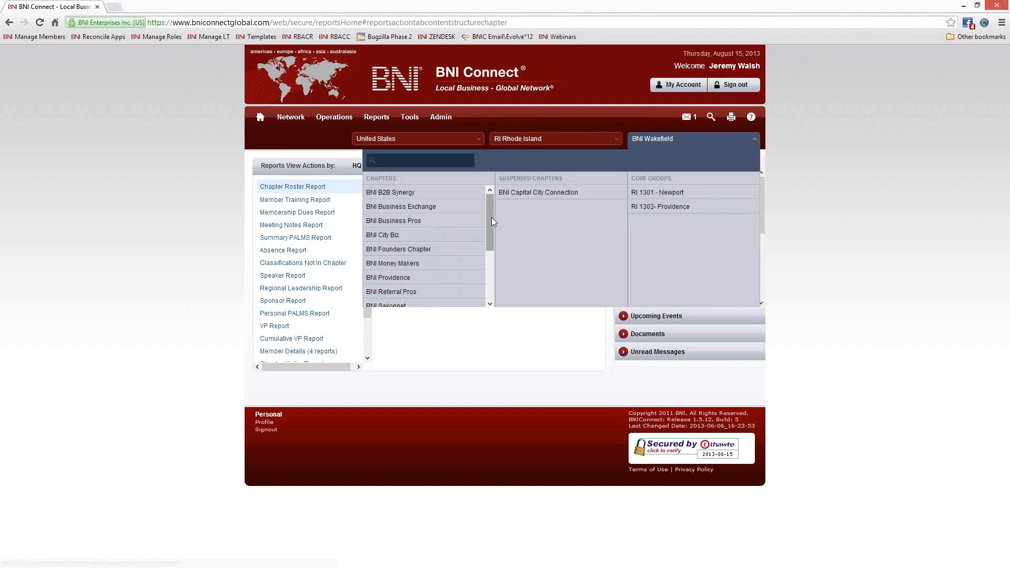
{"action": "scroll", "coordinate": [491, 220], "scroll_direction": "down", "scroll_amount": 2}
{"action": "scroll", "coordinate": [493, 215], "scroll_direction": "up", "scroll_amount": 2}
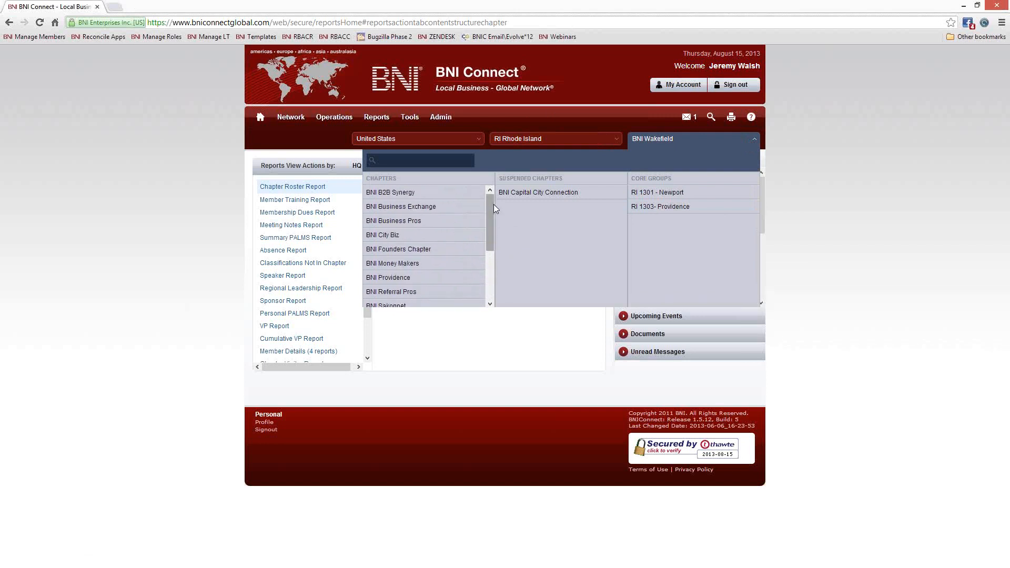
{"action": "left_click", "coordinate": [755, 142]}
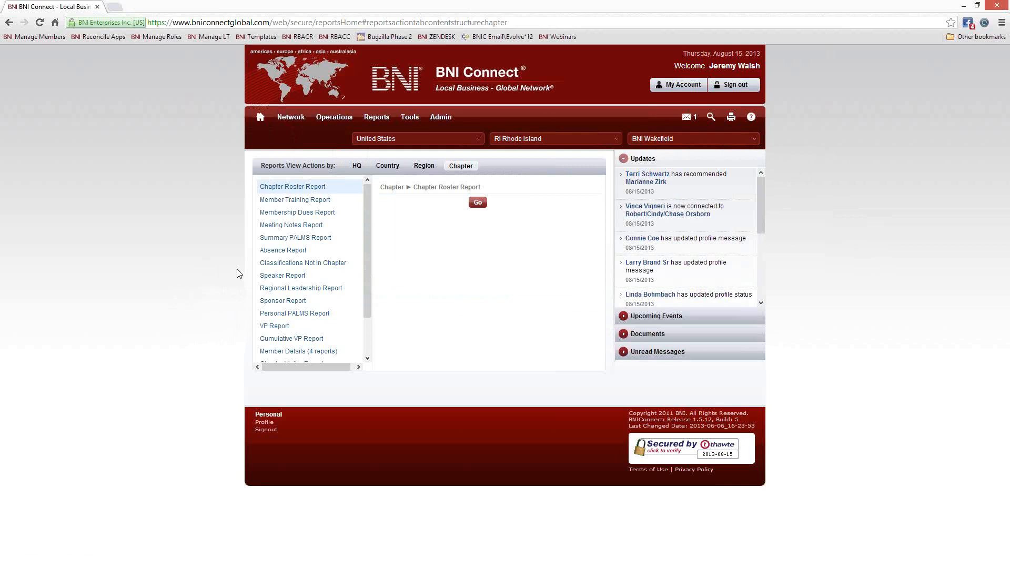
- Run the Meeting Notes Report and preview it as three landscape CutePDF Writer sheets
{"action": "left_click", "coordinate": [287, 226]}
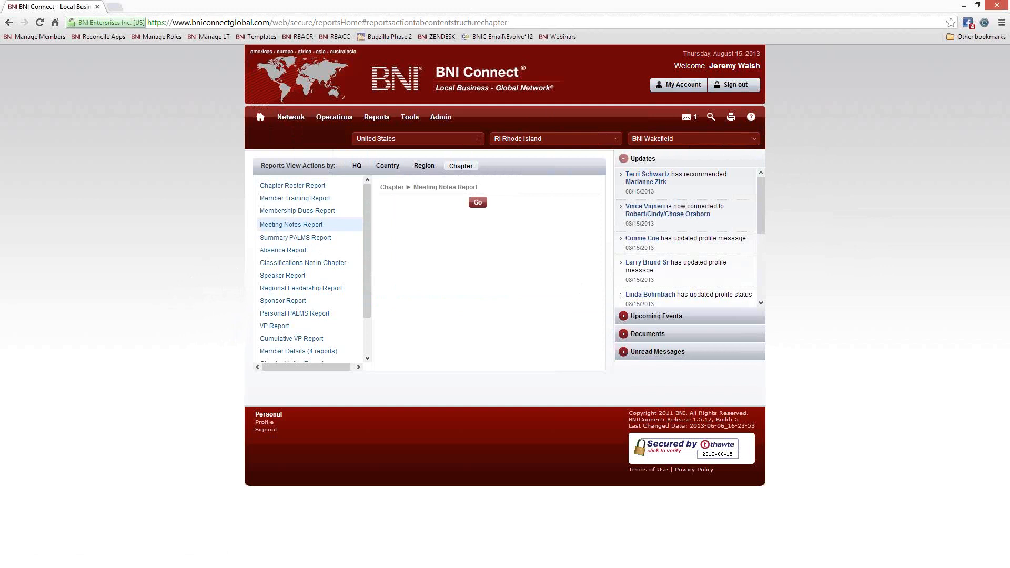
{"action": "left_click_drag", "start_coordinate": [318, 230], "coordinate": [296, 224]}
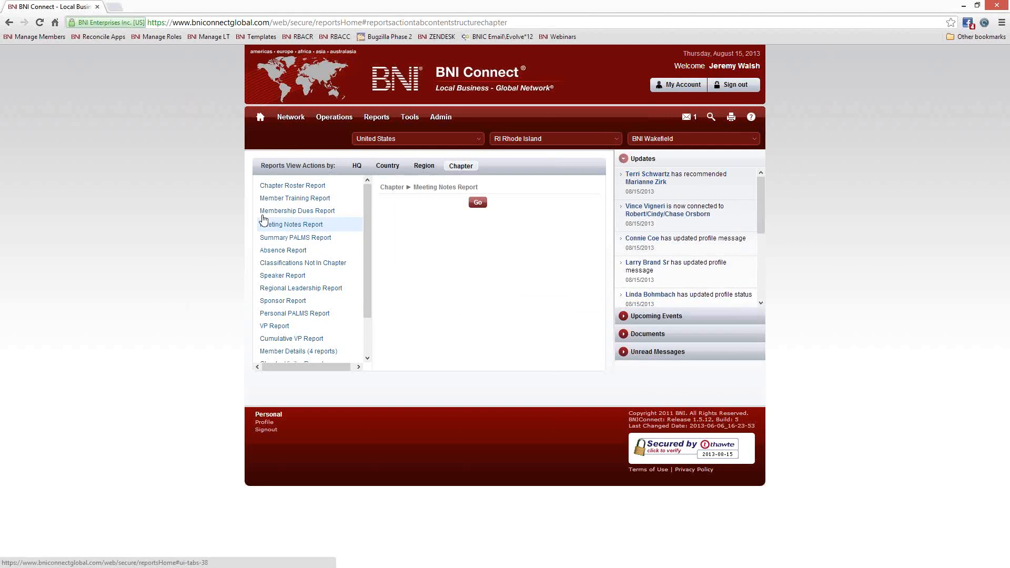
{"action": "left_click", "coordinate": [478, 204]}
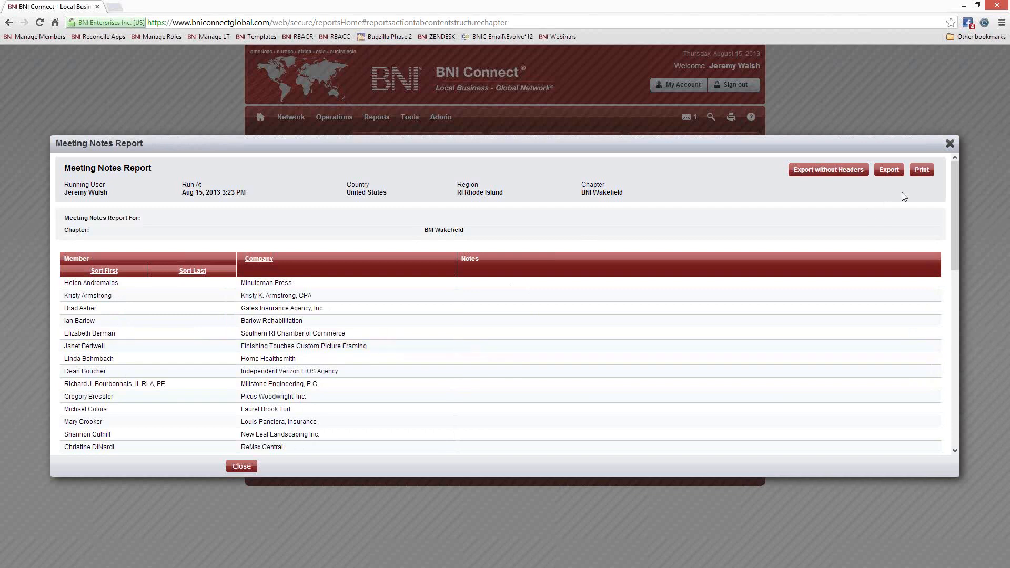
{"action": "left_click", "coordinate": [915, 173]}
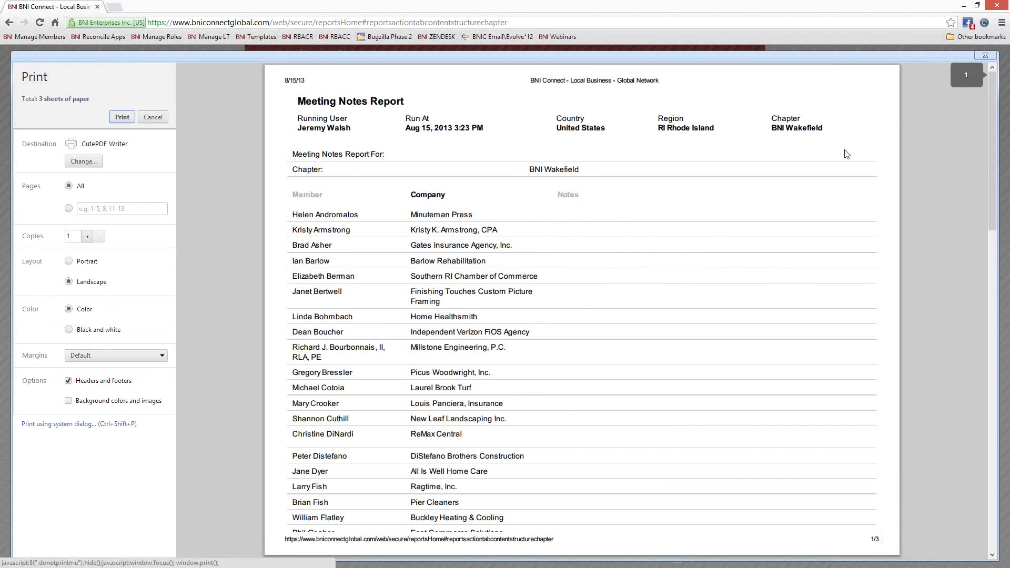
- Export the report without headers and open Chapter_Meeting_Notes_Report_08-15-2013_3-24_PM.xls in Excel
{"action": "left_click", "coordinate": [985, 56]}
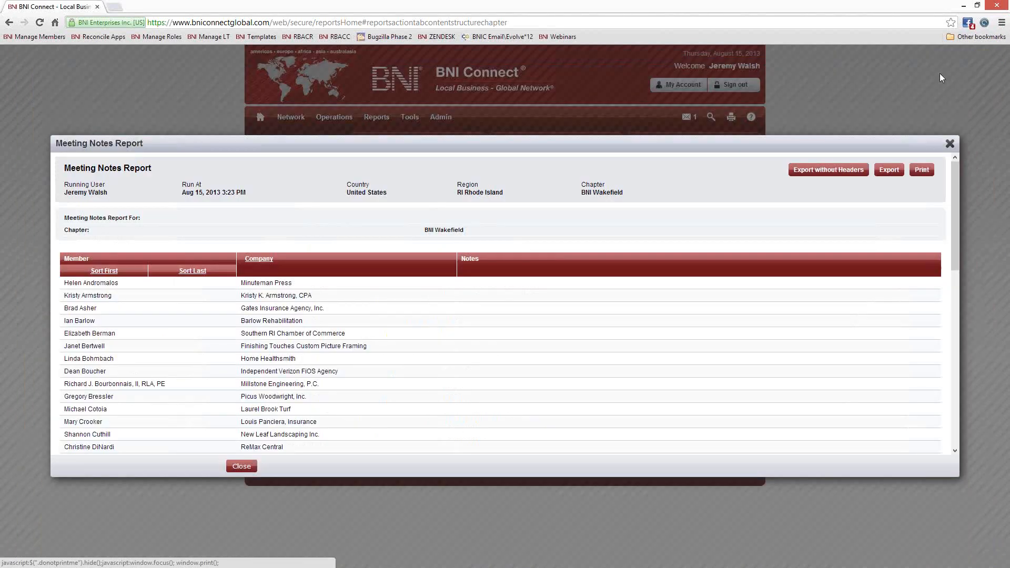
{"action": "left_click", "coordinate": [842, 175]}
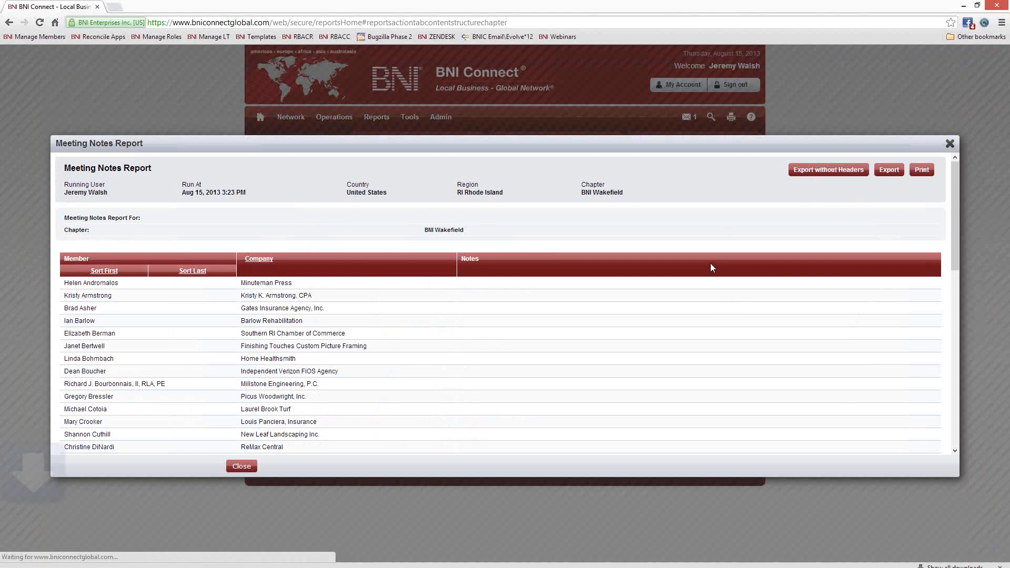
{"action": "left_click", "coordinate": [67, 558]}
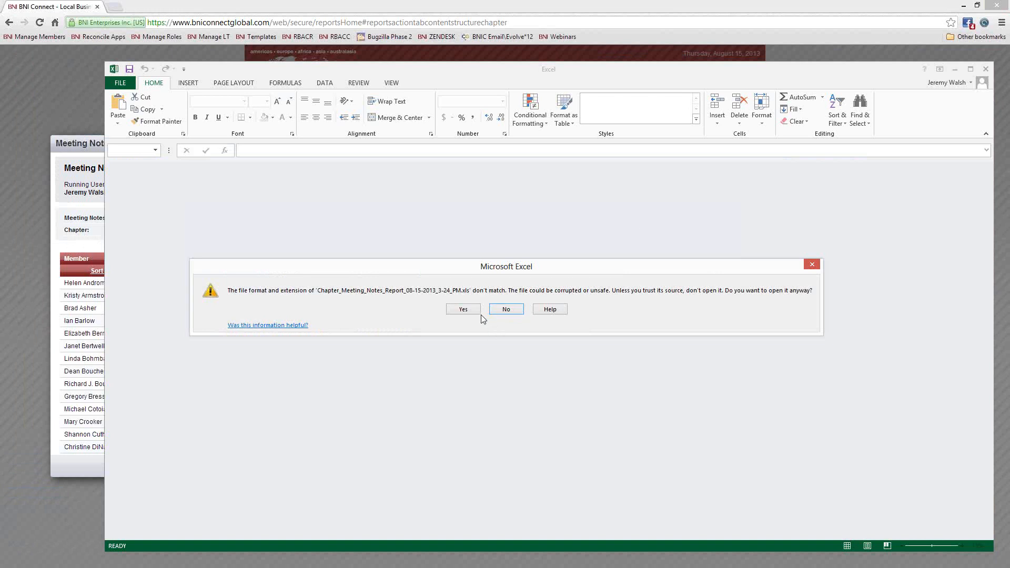
{"action": "left_click", "coordinate": [463, 309]}
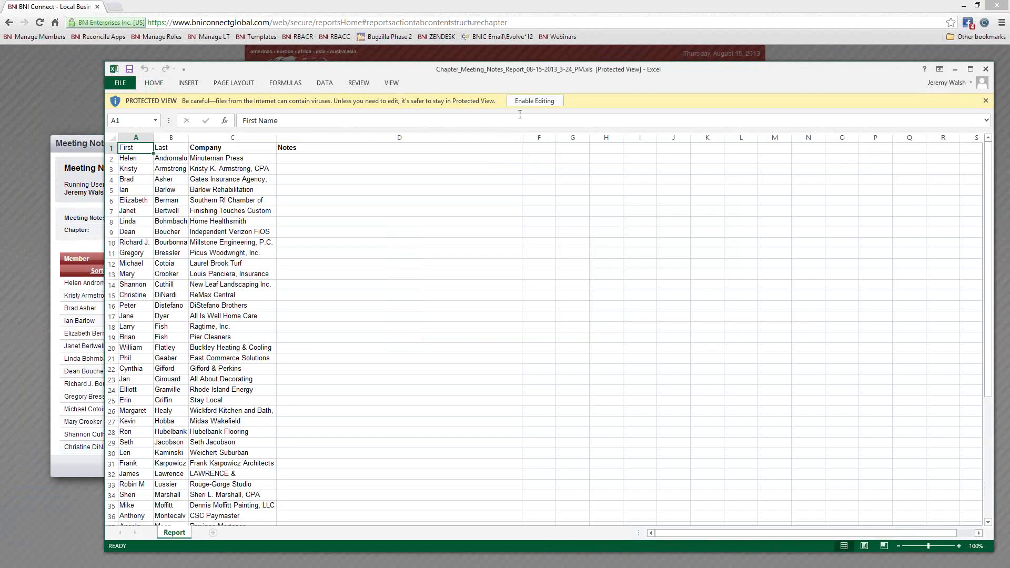
- Enable editing of the exported Meeting Notes Report workbook in Excel
{"action": "left_click", "coordinate": [521, 105]}
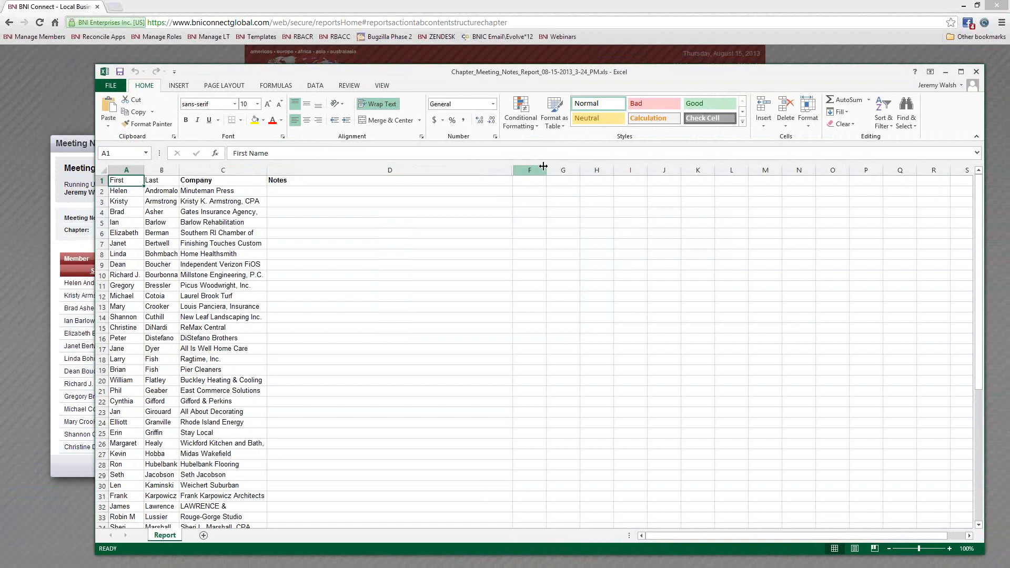
- Format the member list as a table with an orange Medium style and headers
{"action": "left_click", "coordinate": [558, 113]}
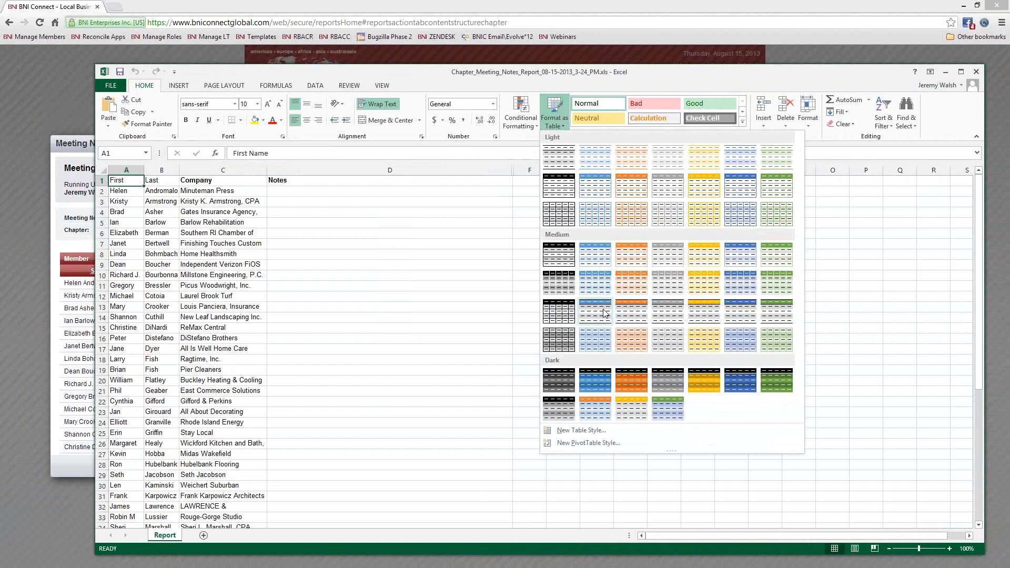
{"action": "left_click", "coordinate": [631, 262]}
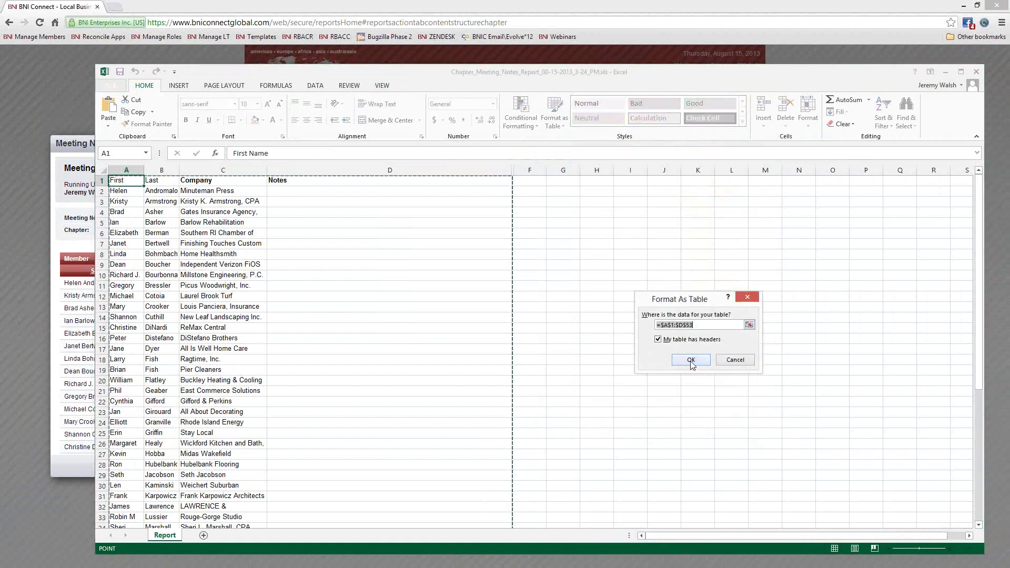
{"action": "left_click", "coordinate": [691, 359]}
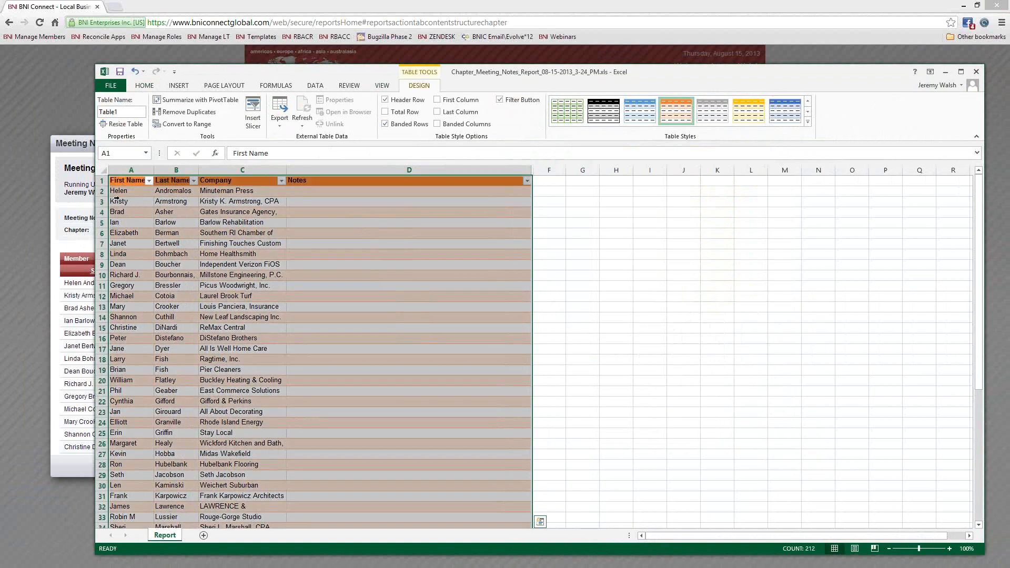
- Make every row on the sheet about 58 pixels tall
{"action": "left_click_drag", "start_coordinate": [105, 185], "coordinate": [105, 212]}
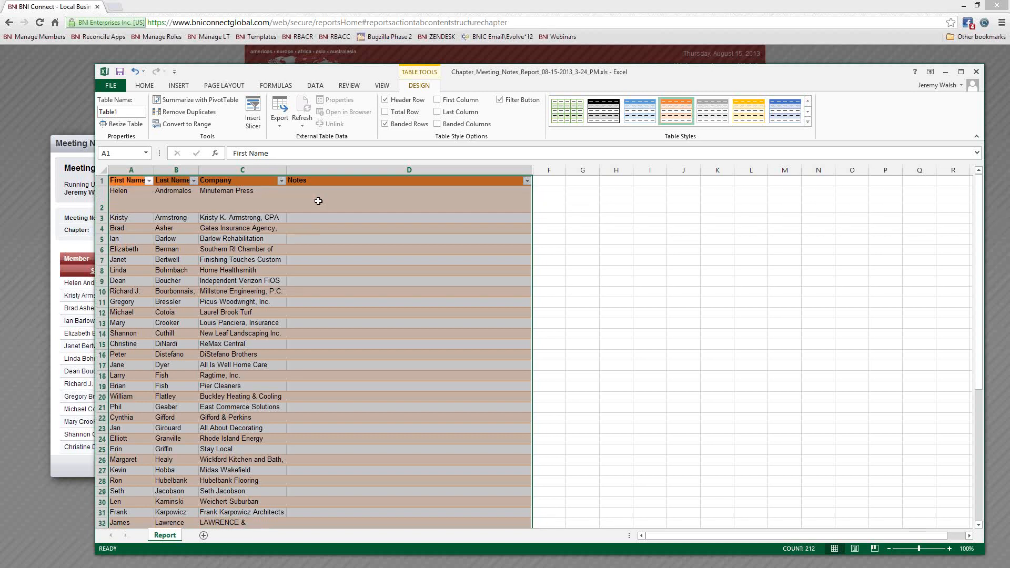
{"action": "left_click", "coordinate": [103, 171]}
{"action": "double_click", "coordinate": [104, 212]}
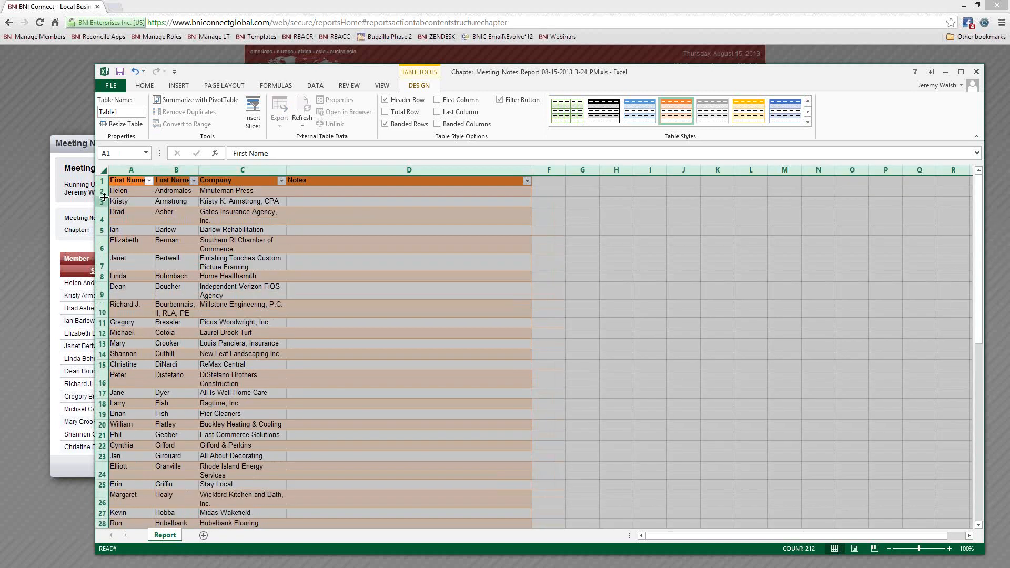
{"action": "left_click_drag", "start_coordinate": [103, 196], "coordinate": [104, 216]}
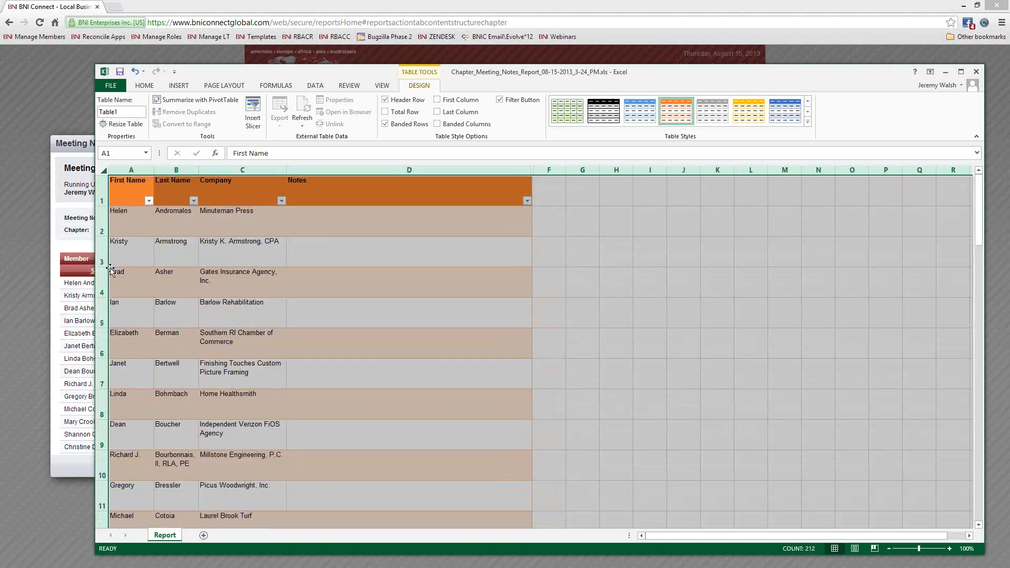
{"action": "left_click", "coordinate": [297, 199]}
{"action": "scroll", "coordinate": [345, 309], "scroll_direction": "down", "scroll_amount": 4}
{"action": "scroll", "coordinate": [344, 308], "scroll_direction": "up", "scroll_amount": 4}
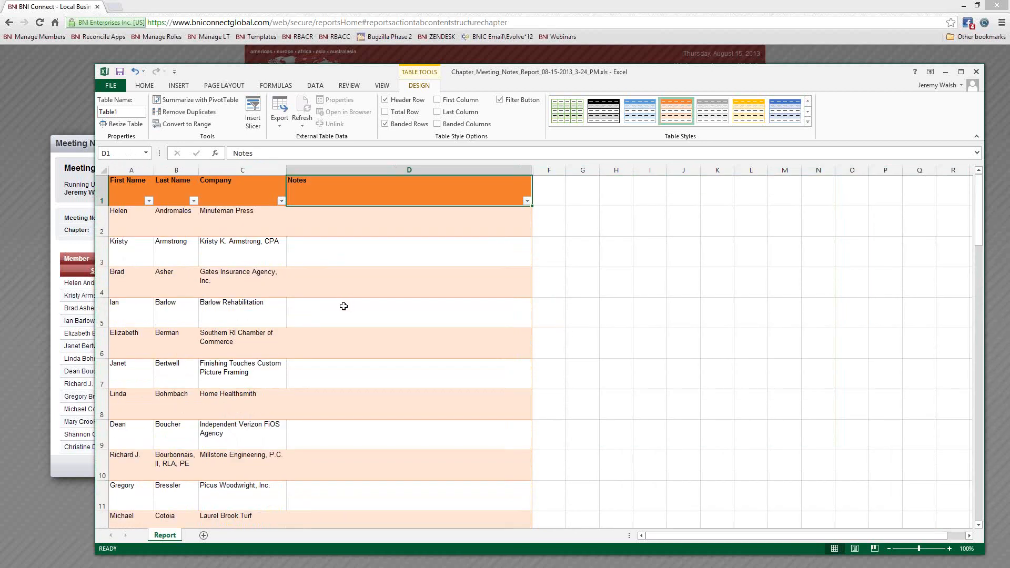
- Type placeholder notes in column D for the first five members
{"action": "left_click", "coordinate": [336, 230]}
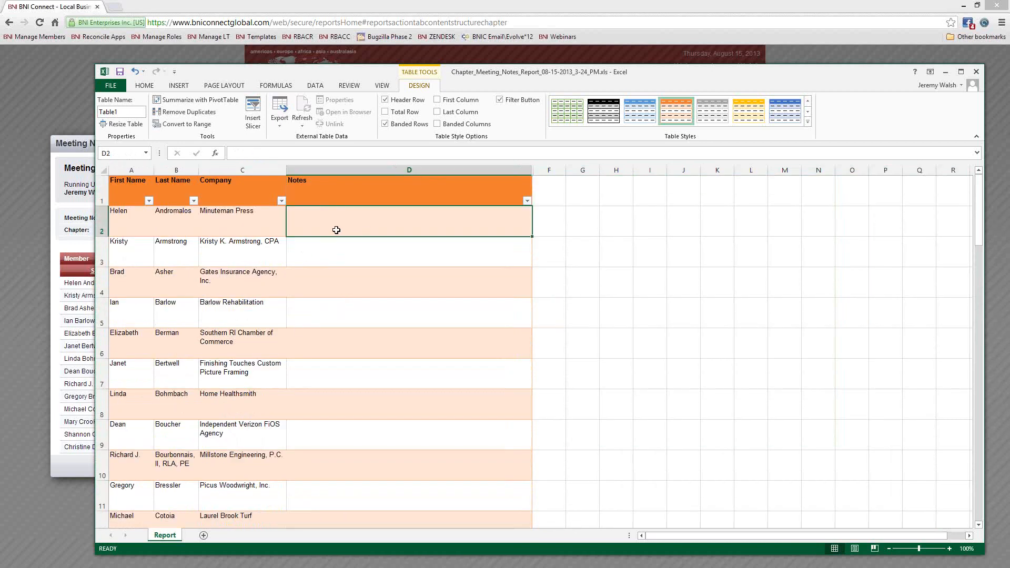
{"action": "type", "text": "shndjfkl;hahdf';w"}
{"action": "key", "text": "Return"}
{"action": "type", "text": "afhasdj;fhasdj;fwea"}
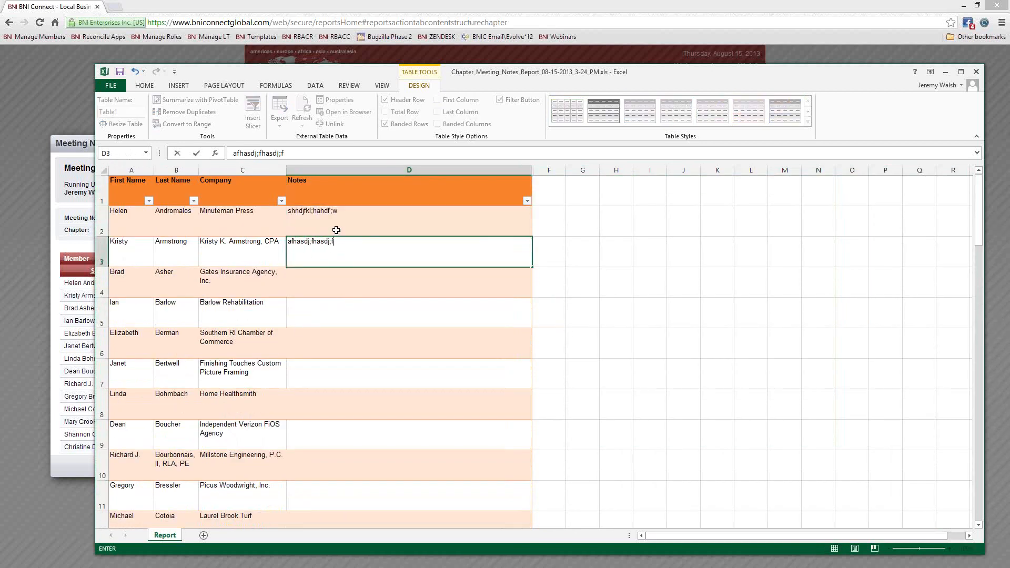
{"action": "key", "text": "Return"}
{"action": "type", "text": "fhwea'ofh sdafhwe"}
{"action": "key", "text": "Return"}
{"action": "type", "text": "fhw'owfwera"}
{"action": "key", "text": "Return"}
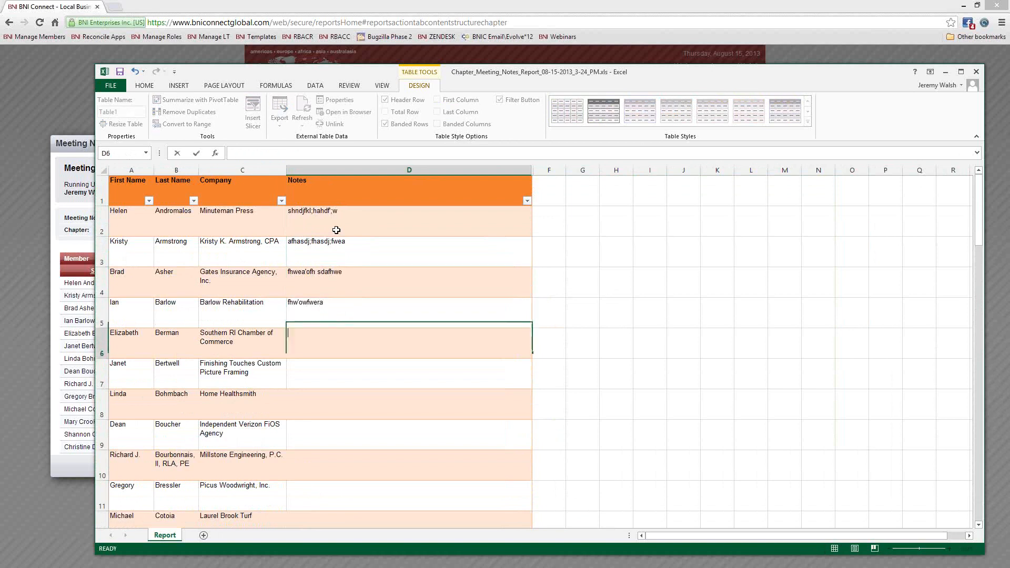
{"action": "type", "text": "f"}
{"action": "key", "text": "Return"}
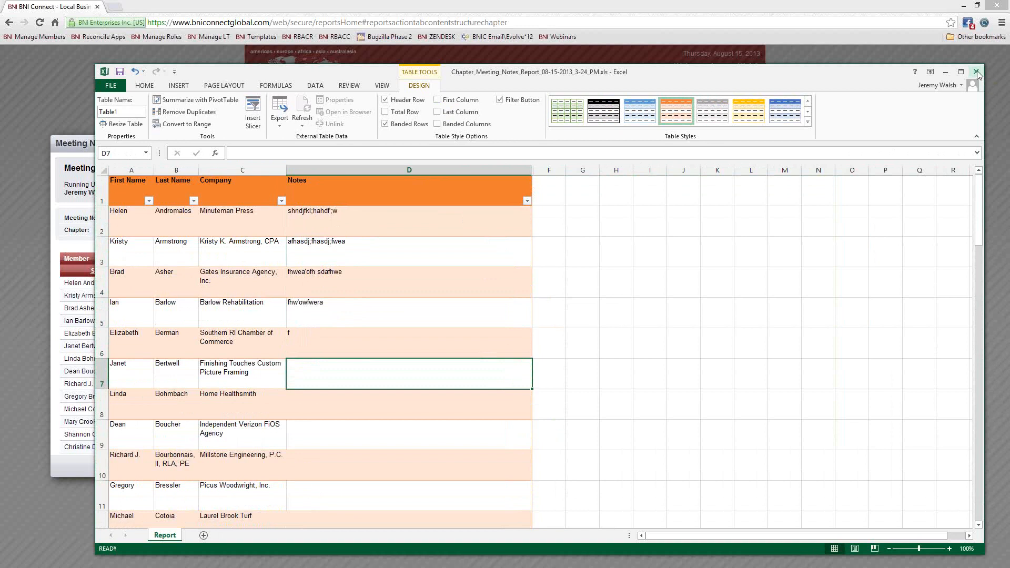
- Close Excel with Don't Save, close the Meeting Notes Report, and select Summary PALMS Report
{"action": "left_click", "coordinate": [976, 70]}
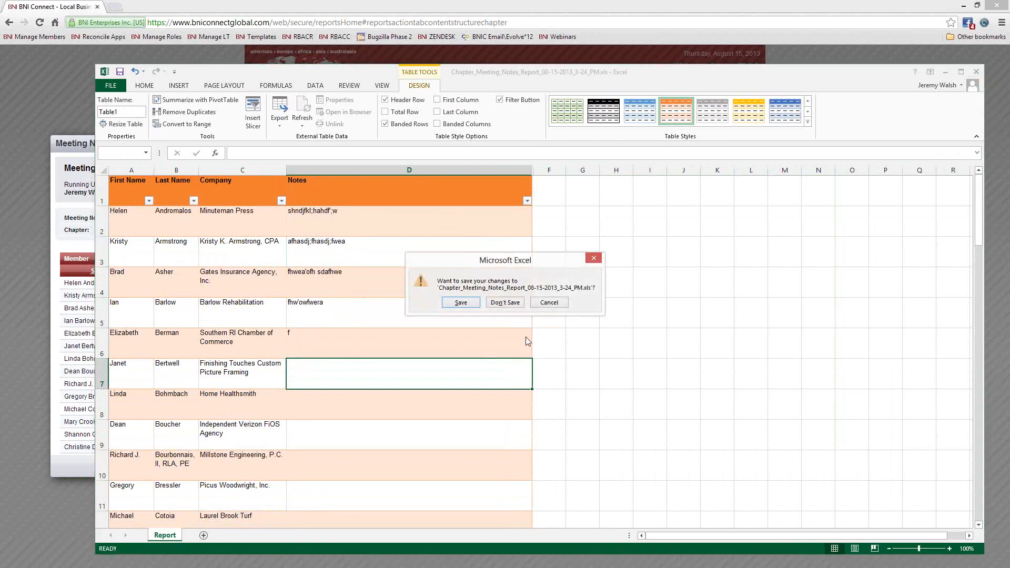
{"action": "left_click", "coordinate": [504, 305]}
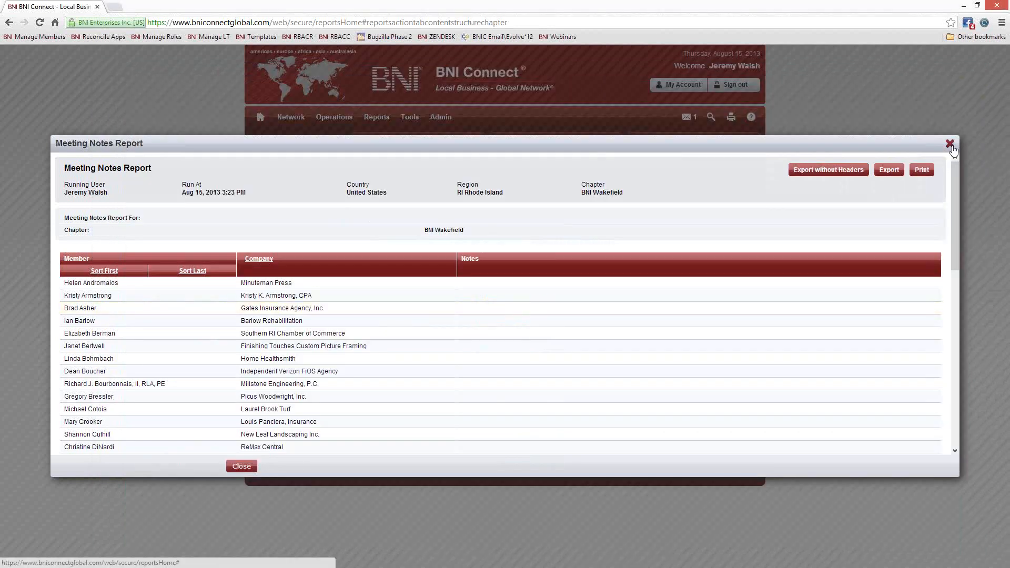
{"action": "left_click", "coordinate": [949, 143]}
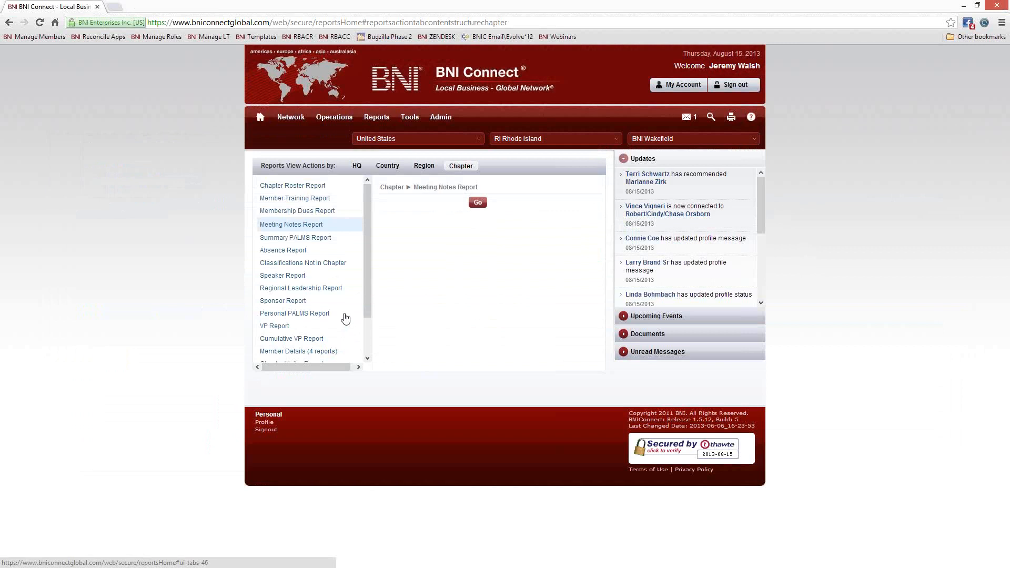
{"action": "left_click", "coordinate": [307, 238]}
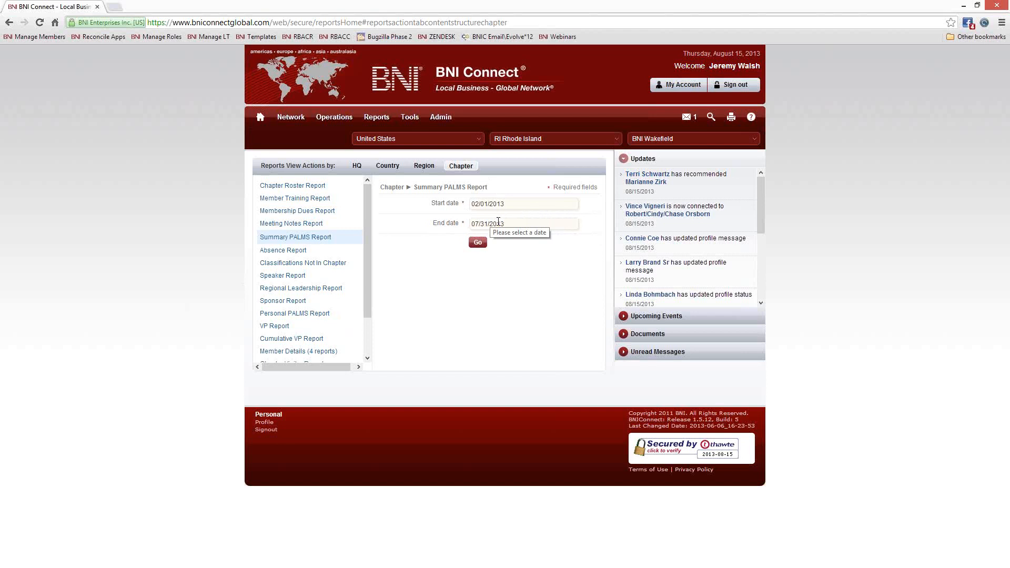
- Set the start date to 02/01/2000 via the calendar's year list and run the report
{"action": "left_click", "coordinate": [520, 204]}
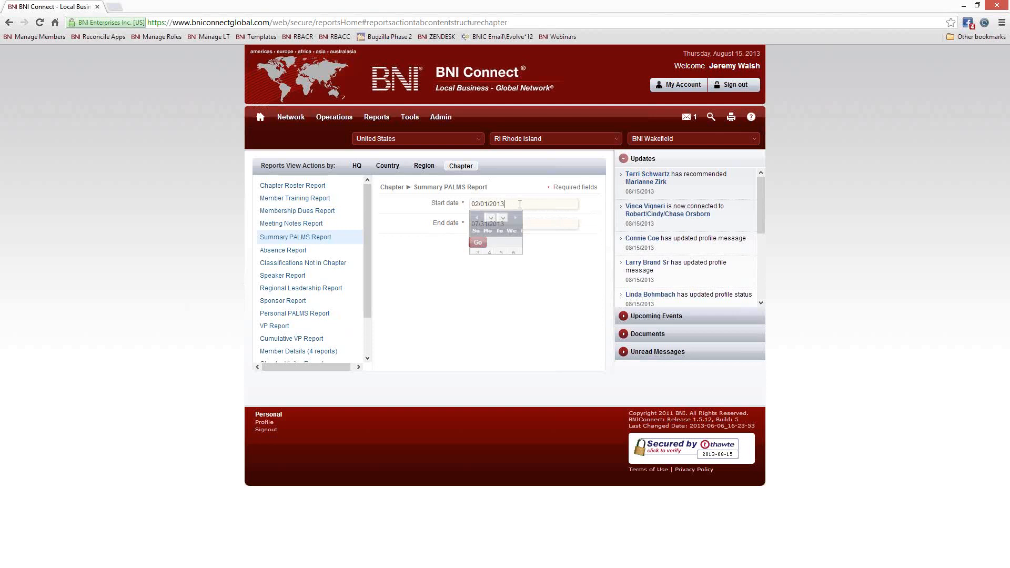
{"action": "left_click", "coordinate": [550, 218]}
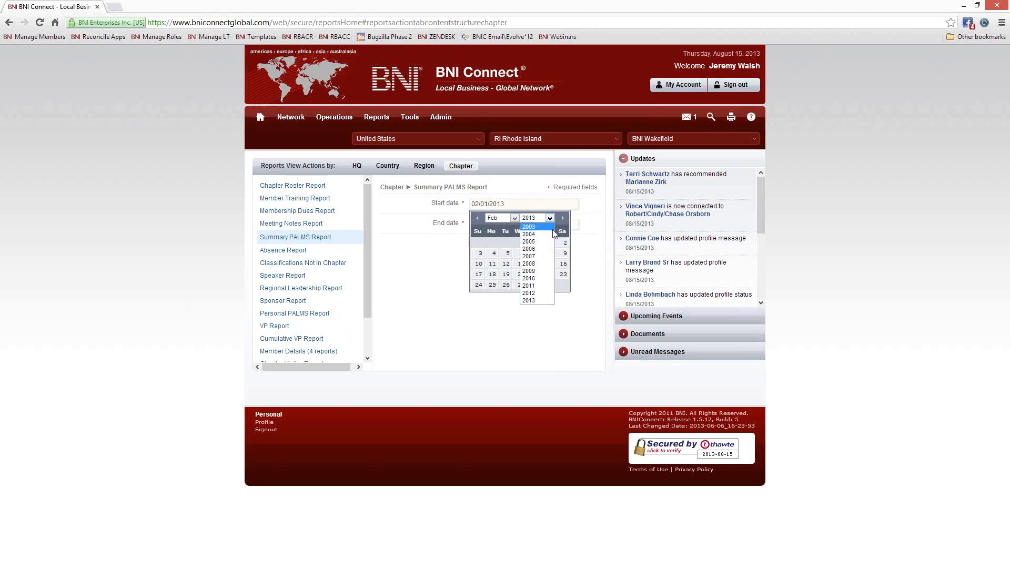
{"action": "left_click", "coordinate": [545, 227]}
{"action": "left_click", "coordinate": [550, 221]}
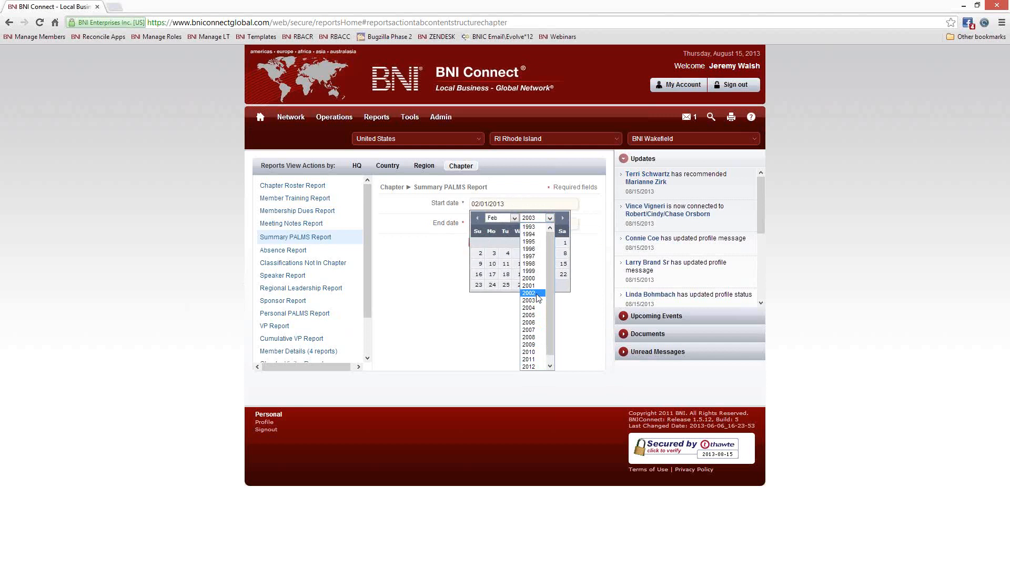
{"action": "left_click", "coordinate": [529, 278]}
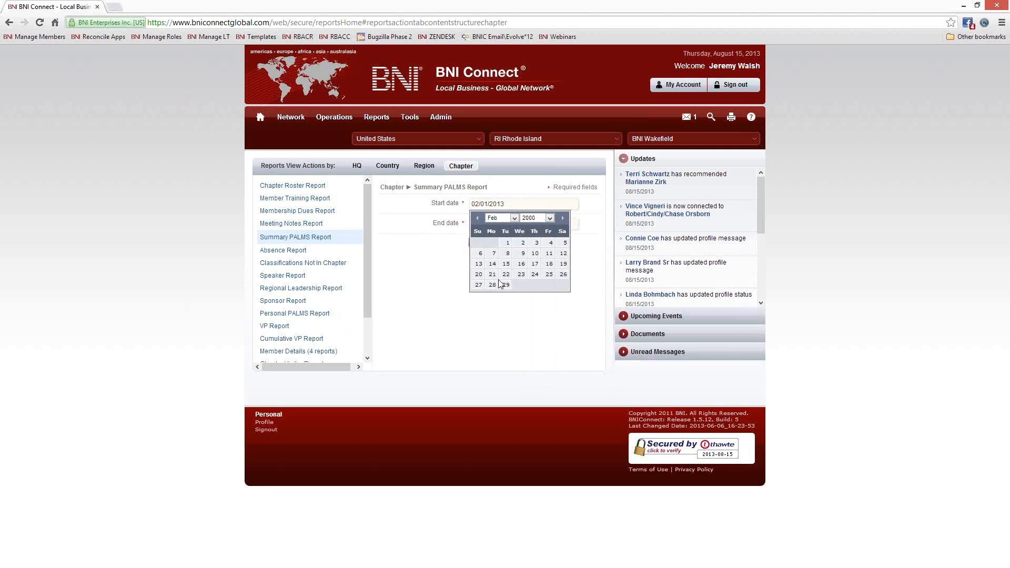
{"action": "left_click", "coordinate": [507, 242]}
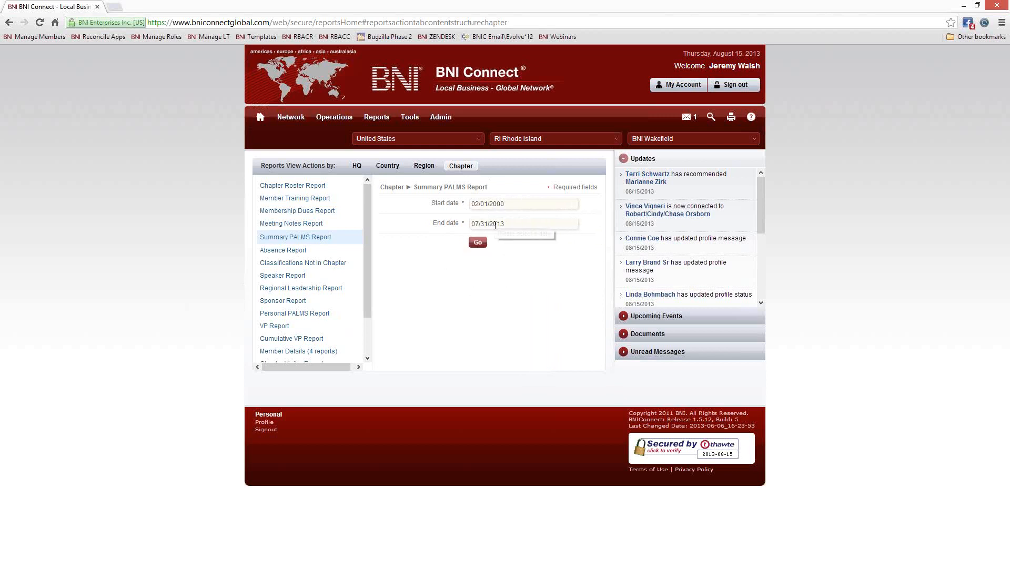
{"action": "left_click", "coordinate": [477, 242]}
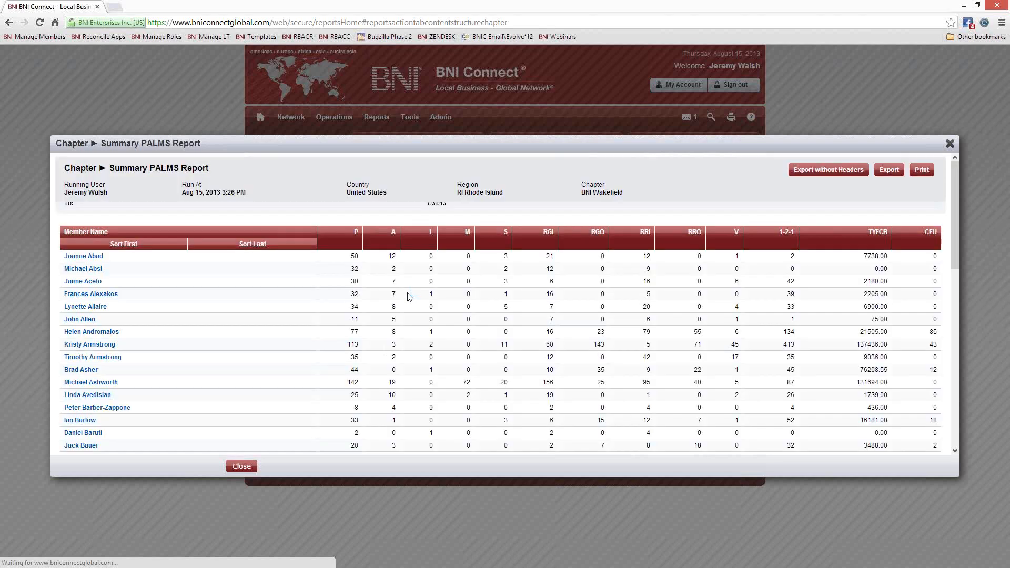
- Scroll the Summary PALMS Report to the Total row and its TYFCB total, then close it
{"action": "scroll", "coordinate": [519, 345], "scroll_direction": "down", "scroll_amount": 10}
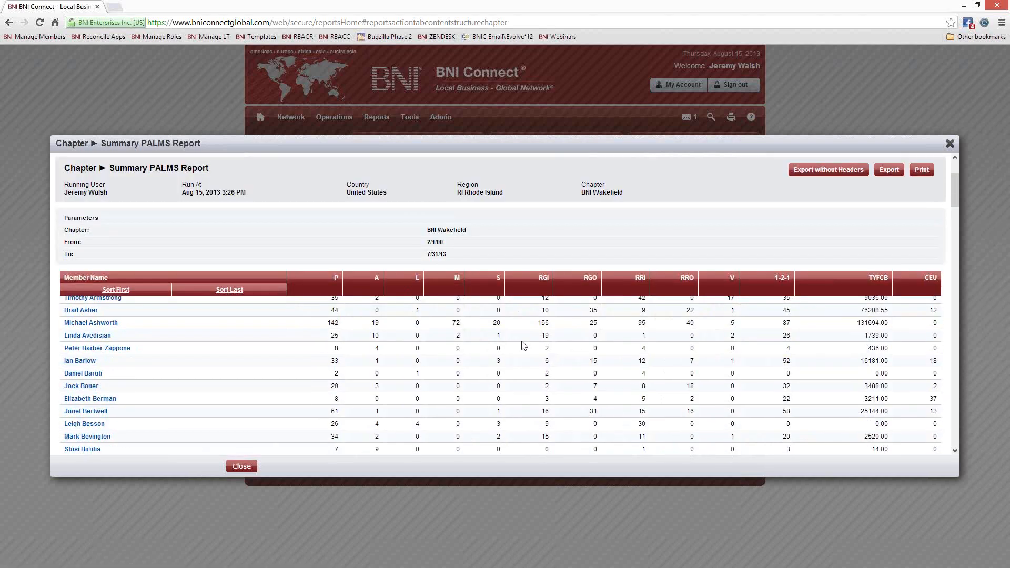
{"action": "scroll", "coordinate": [519, 344], "scroll_direction": "down", "scroll_amount": 20}
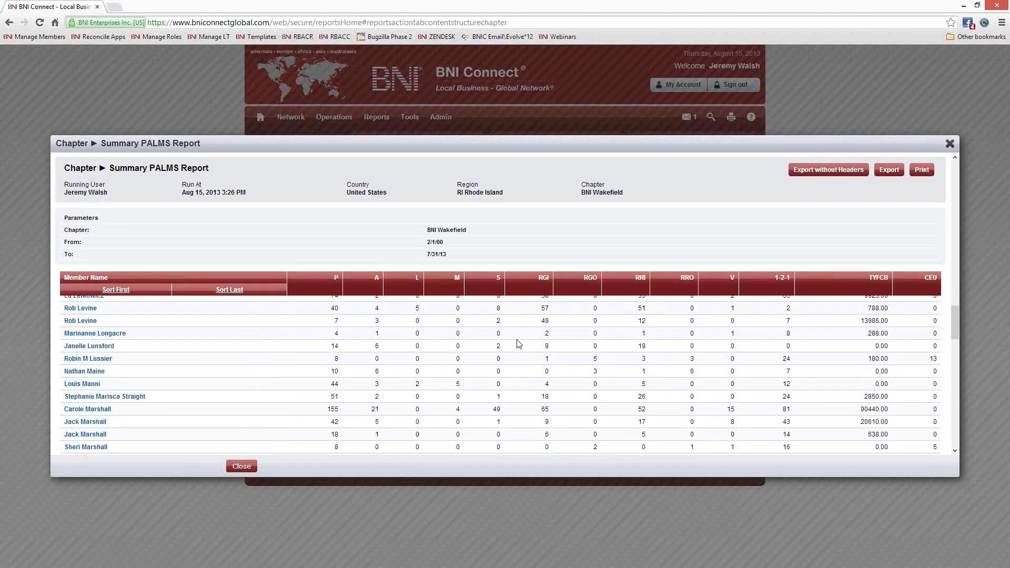
{"action": "scroll", "coordinate": [516, 347], "scroll_direction": "up", "scroll_amount": 20}
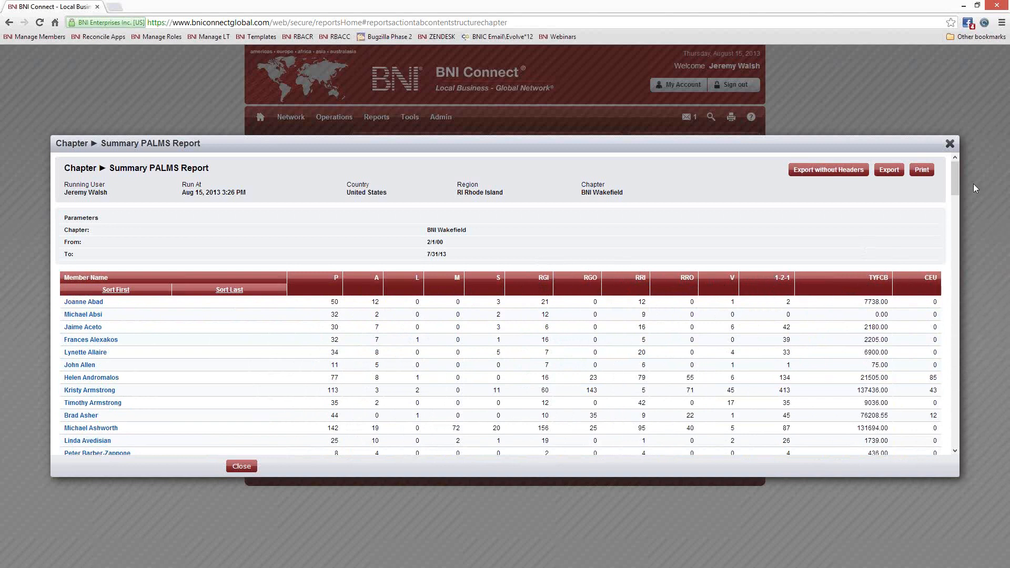
{"action": "left_click_drag", "start_coordinate": [955, 181], "coordinate": [953, 447]}
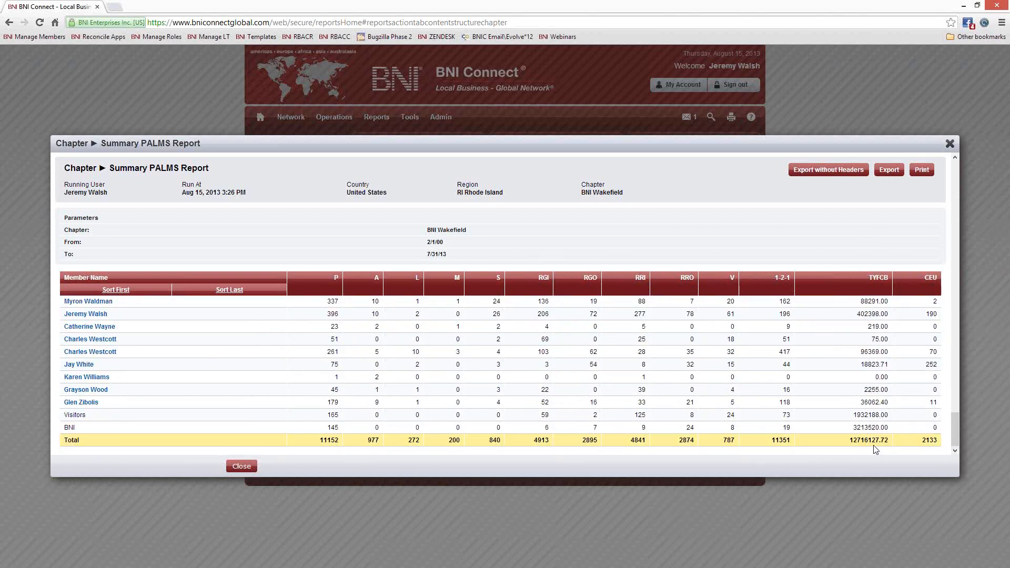
{"action": "left_click_drag", "start_coordinate": [869, 440], "coordinate": [857, 439]}
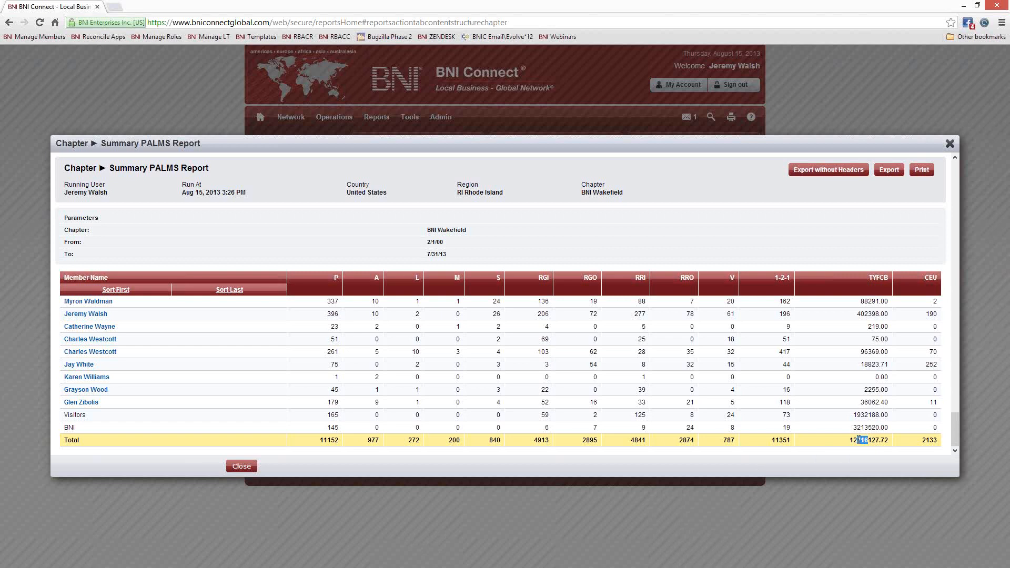
{"action": "left_click", "coordinate": [838, 464]}
{"action": "left_click", "coordinate": [949, 144]}
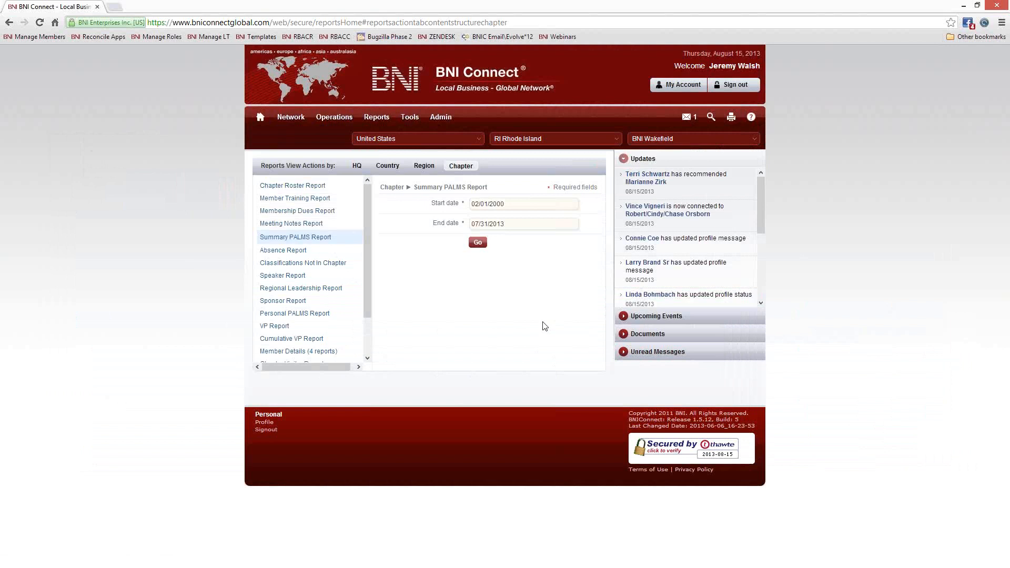
- Open the Personal PALMS Report form and choose a member from Member Name
{"action": "left_click", "coordinate": [291, 313]}
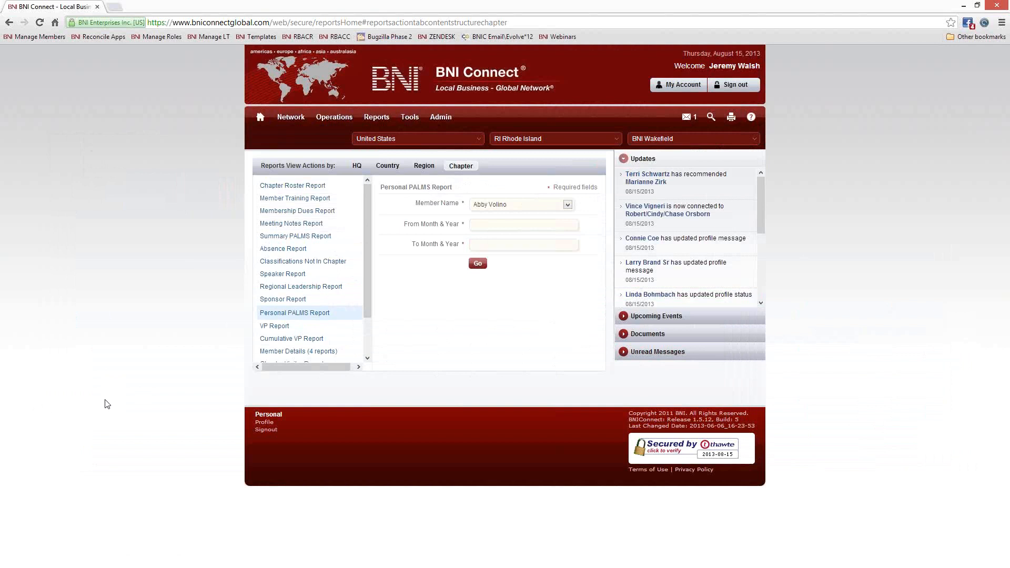
{"action": "left_click", "coordinate": [529, 204]}
{"action": "scroll", "coordinate": [533, 254], "scroll_direction": "down", "scroll_amount": 3}
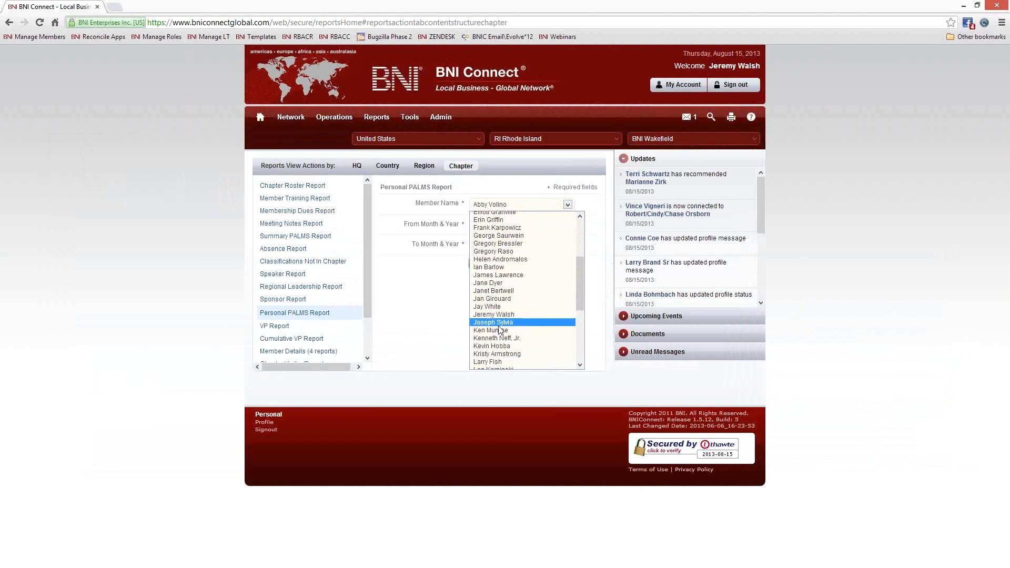
{"action": "left_click", "coordinate": [494, 341]}
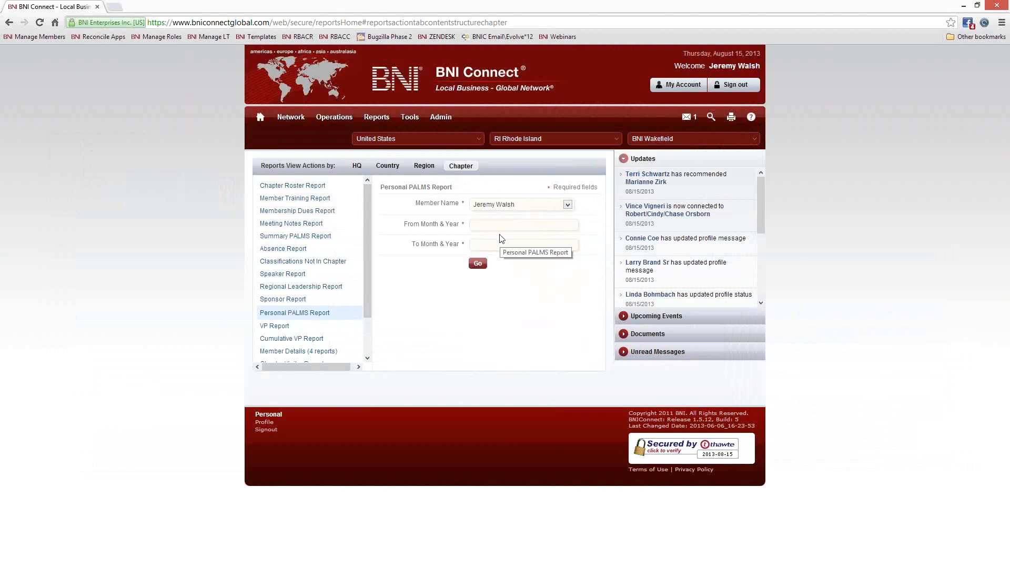
- Set From to 08/2004 and To to 08/2013, then run the report
{"action": "left_click", "coordinate": [502, 226]}
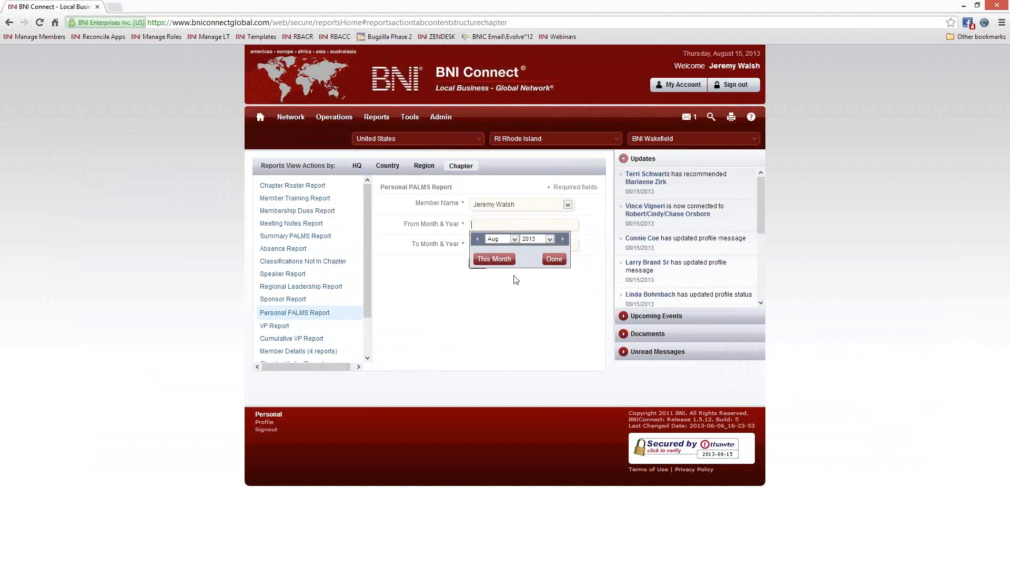
{"action": "left_click", "coordinate": [532, 240]}
{"action": "left_click", "coordinate": [545, 256]}
{"action": "left_click", "coordinate": [556, 261]}
{"action": "left_click", "coordinate": [505, 247]}
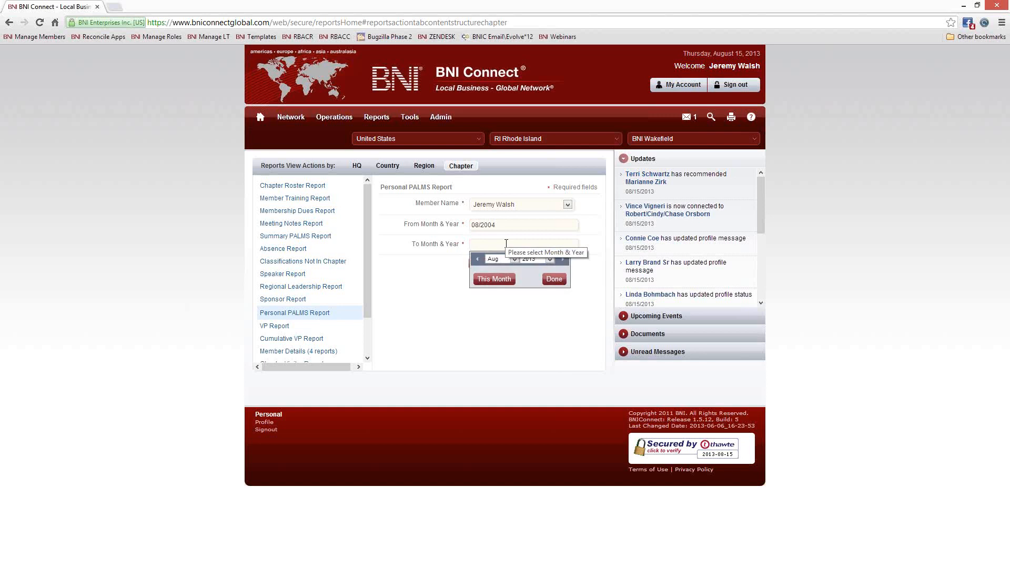
{"action": "left_click", "coordinate": [550, 279]}
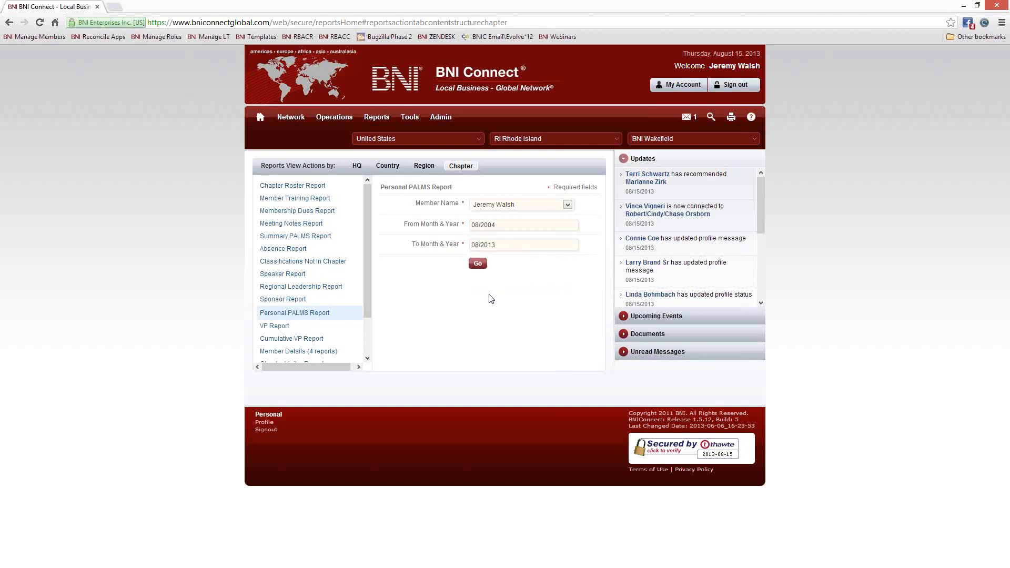
{"action": "left_click", "coordinate": [478, 262]}
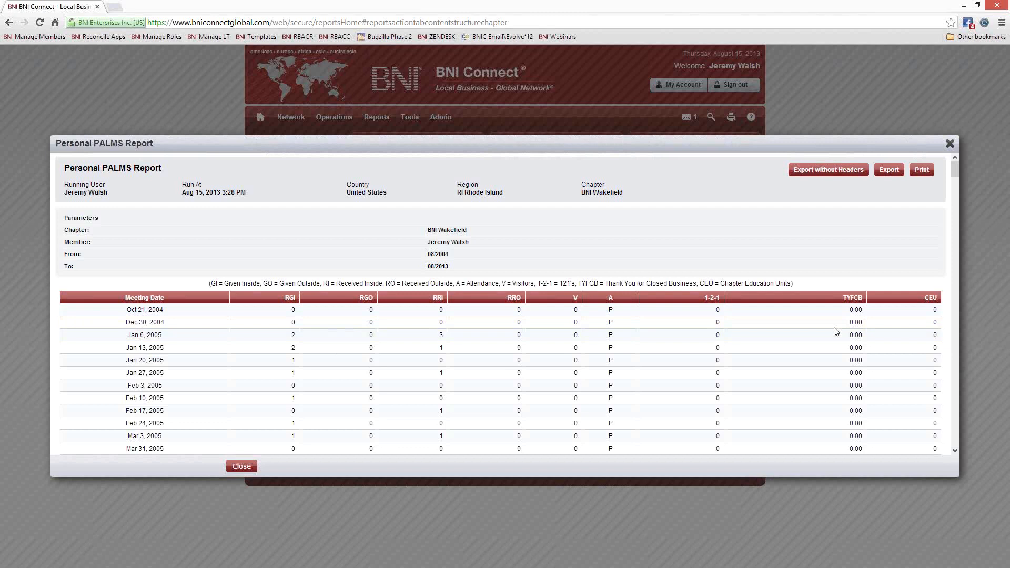
- Scroll the member's weekly meeting rows from Oct 21, 2004 to the Total row, then close the report
{"action": "left_click_drag", "start_coordinate": [955, 169], "coordinate": [953, 175]}
{"action": "scroll", "coordinate": [655, 371], "scroll_direction": "up", "scroll_amount": 3}
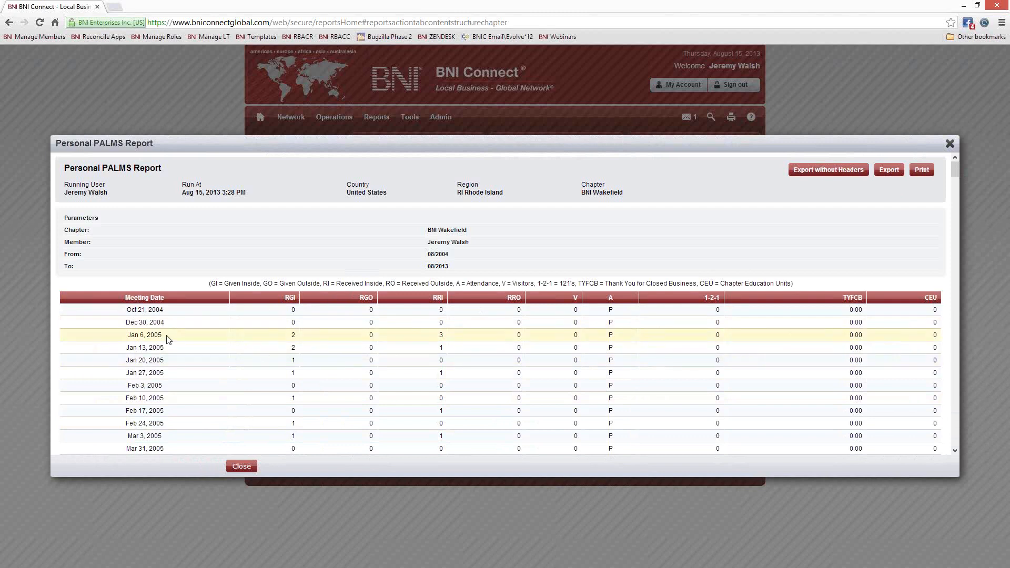
{"action": "left_click_drag", "start_coordinate": [167, 336], "coordinate": [131, 336]}
{"action": "scroll", "coordinate": [454, 318], "scroll_direction": "down", "scroll_amount": 5}
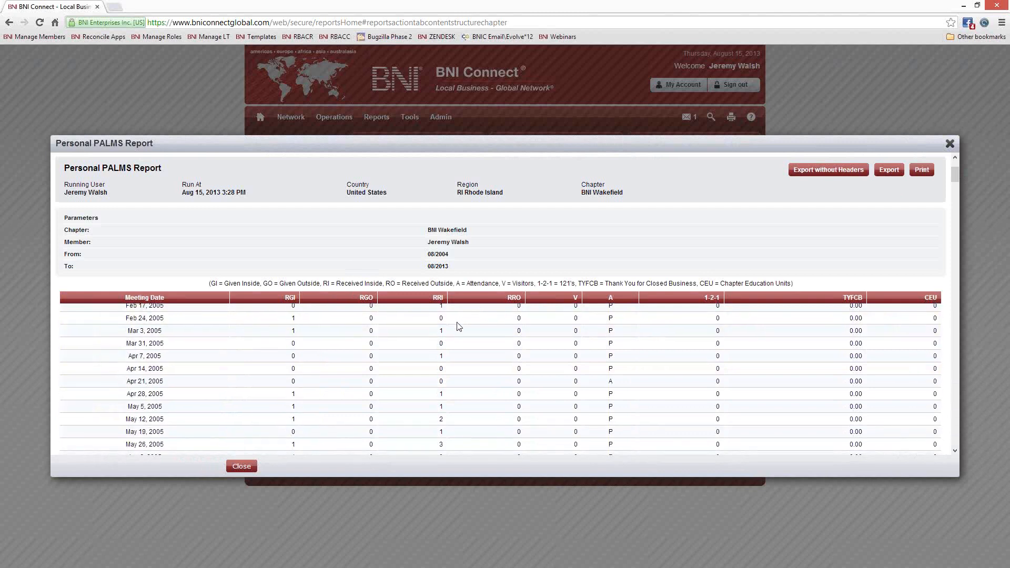
{"action": "scroll", "coordinate": [387, 372], "scroll_direction": "down", "scroll_amount": 5}
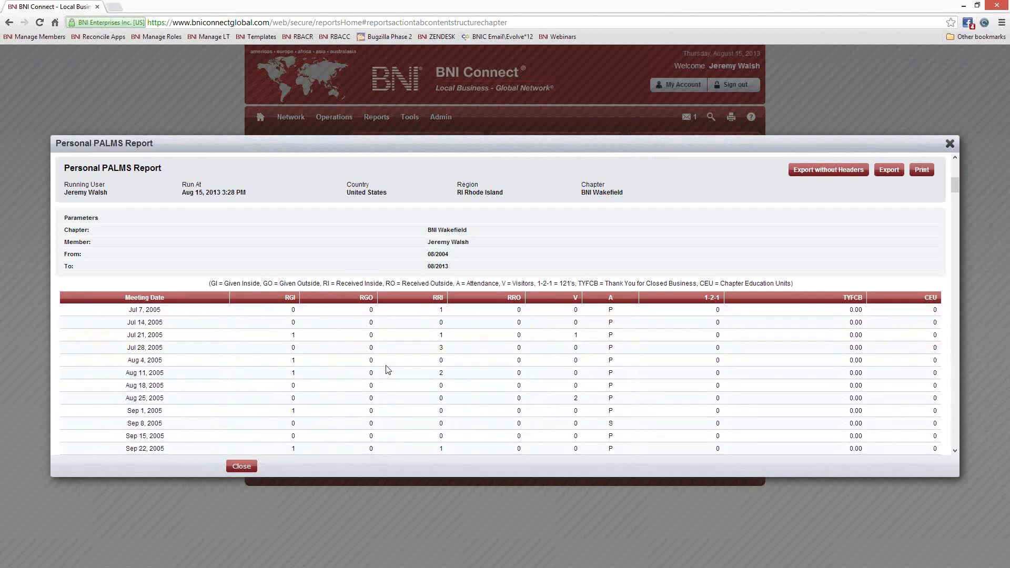
{"action": "scroll", "coordinate": [387, 373], "scroll_direction": "down", "scroll_amount": 5}
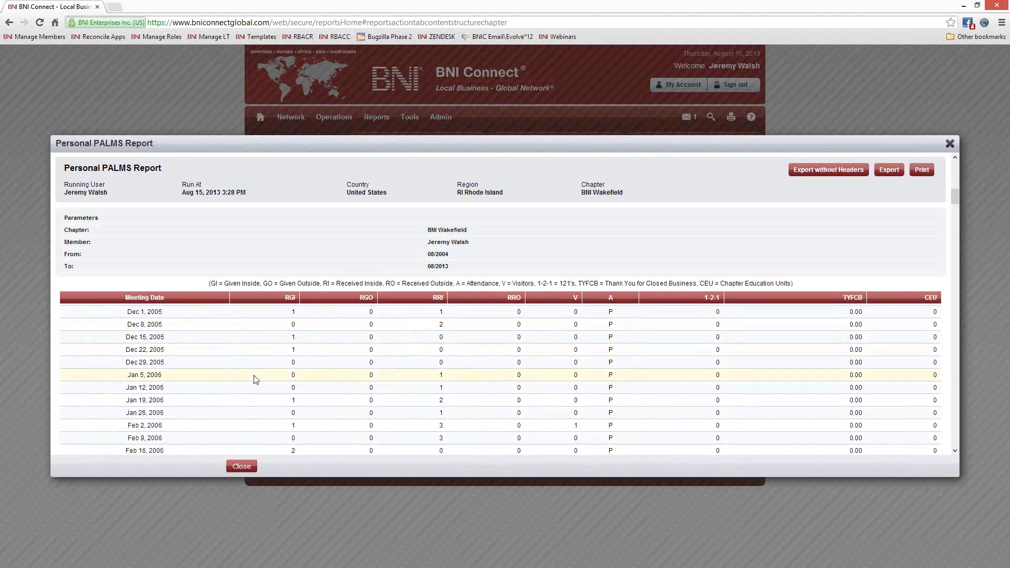
{"action": "scroll", "coordinate": [247, 374], "scroll_direction": "down", "scroll_amount": 5}
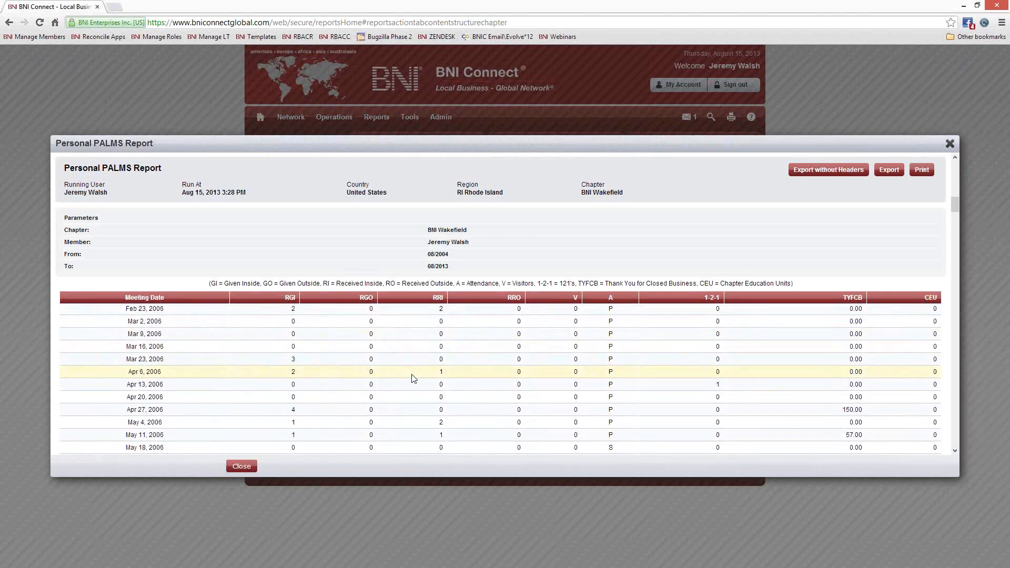
{"action": "scroll", "coordinate": [414, 379], "scroll_direction": "down", "scroll_amount": 4}
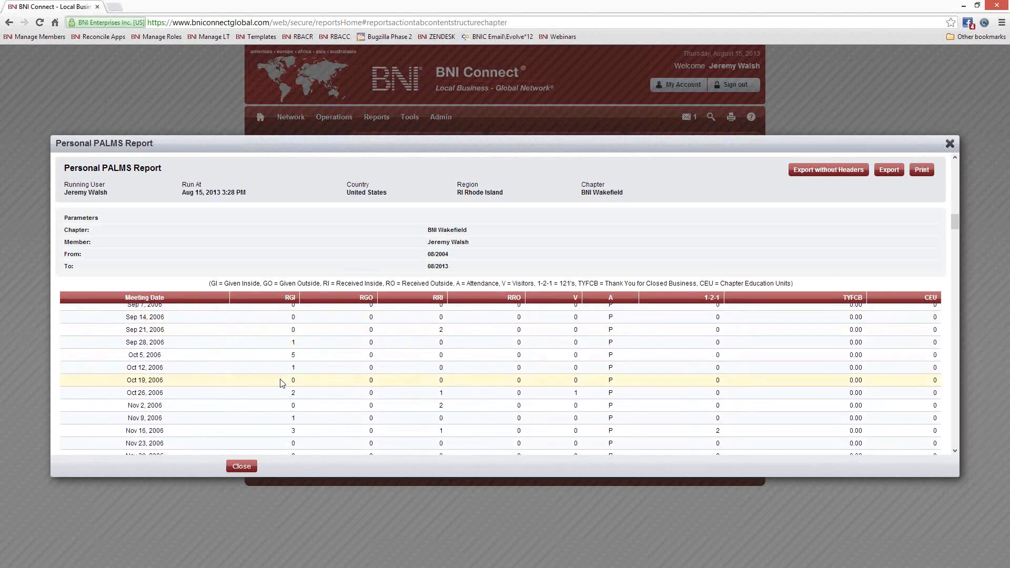
{"action": "scroll", "coordinate": [282, 379], "scroll_direction": "down", "scroll_amount": 4}
{"action": "scroll", "coordinate": [282, 380], "scroll_direction": "down", "scroll_amount": 4}
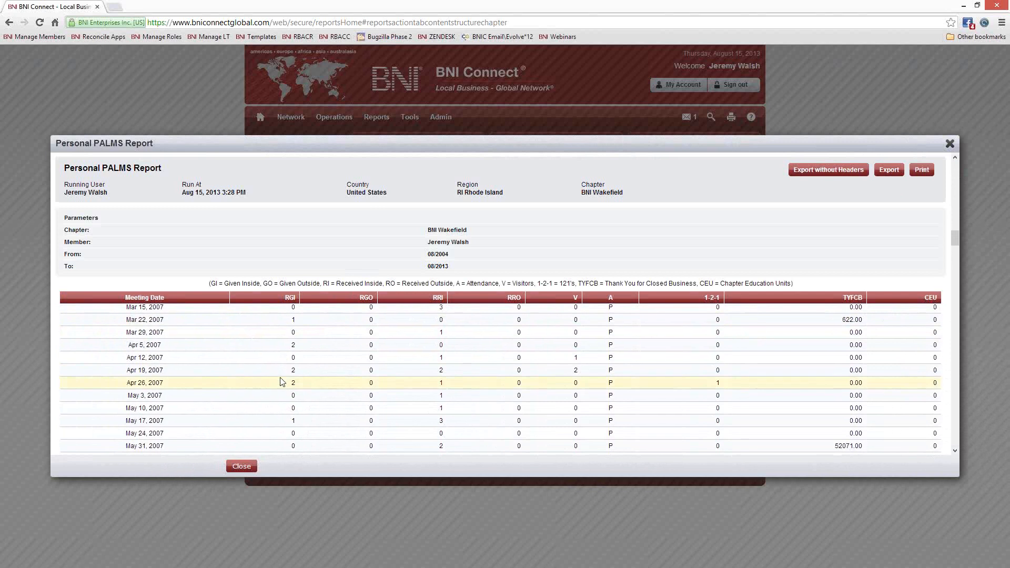
{"action": "scroll", "coordinate": [281, 379], "scroll_direction": "down", "scroll_amount": 4}
{"action": "scroll", "coordinate": [282, 379], "scroll_direction": "down", "scroll_amount": 2}
{"action": "left_click_drag", "start_coordinate": [954, 255], "coordinate": [954, 456]}
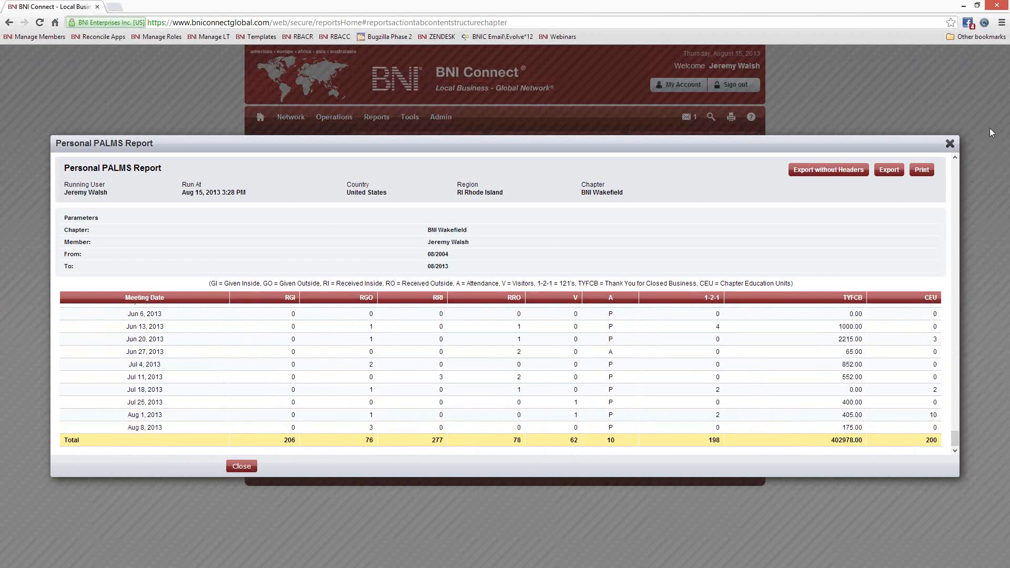
{"action": "left_click", "coordinate": [950, 143]}
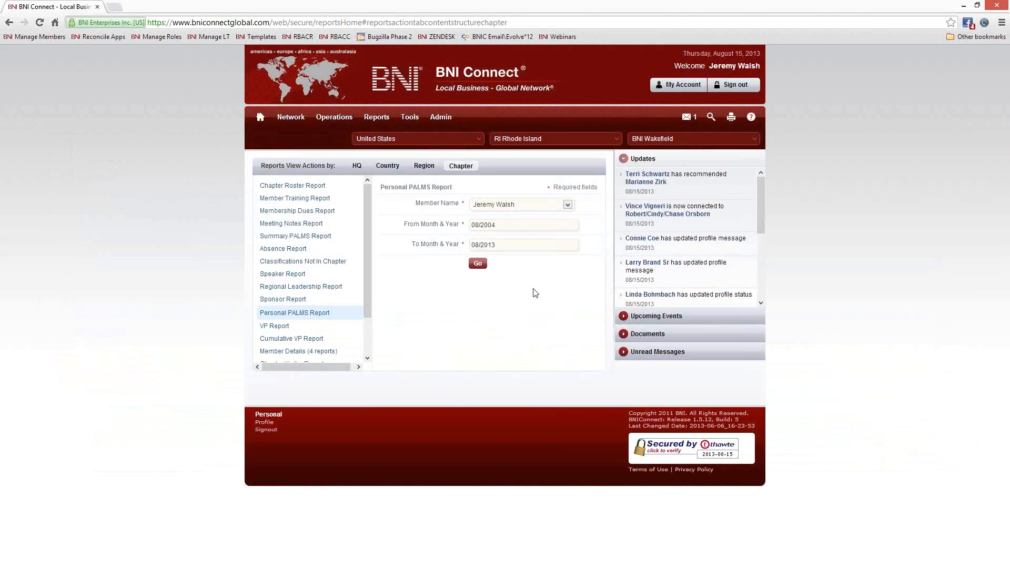
- Scroll the reports list and expand Member Details (4 reports)
{"action": "left_click_drag", "start_coordinate": [367, 269], "coordinate": [362, 326]}
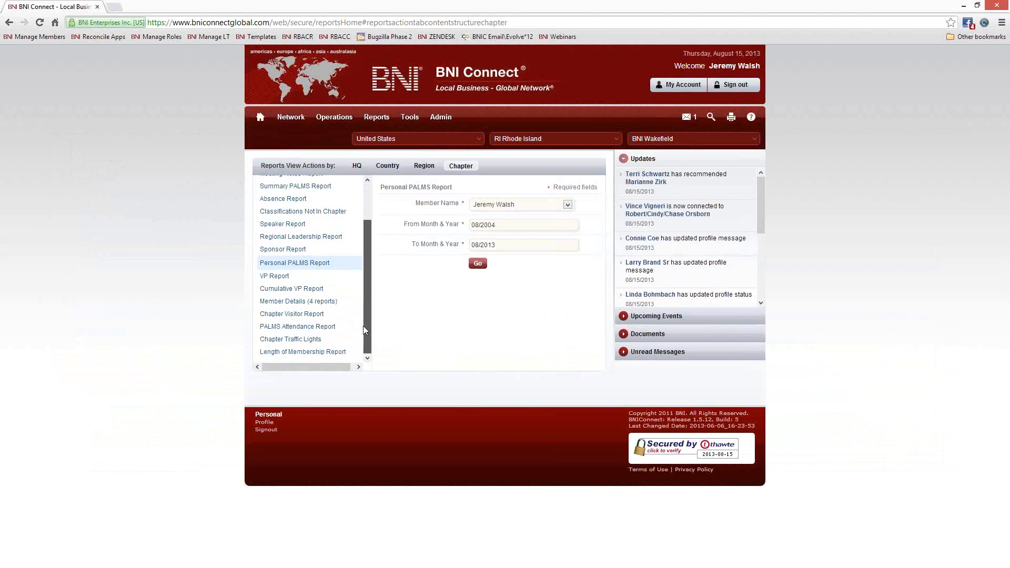
{"action": "left_click", "coordinate": [289, 303]}
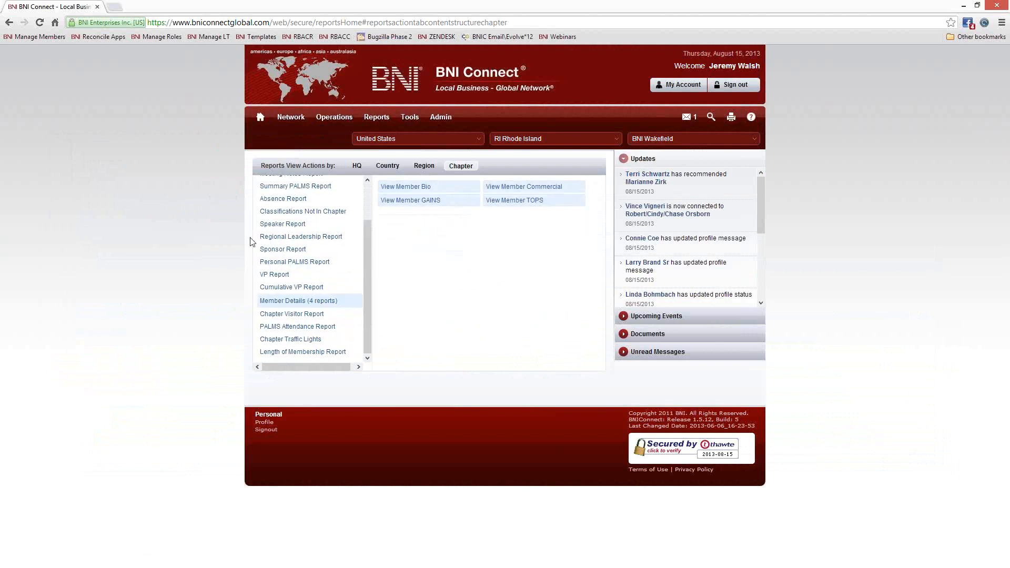
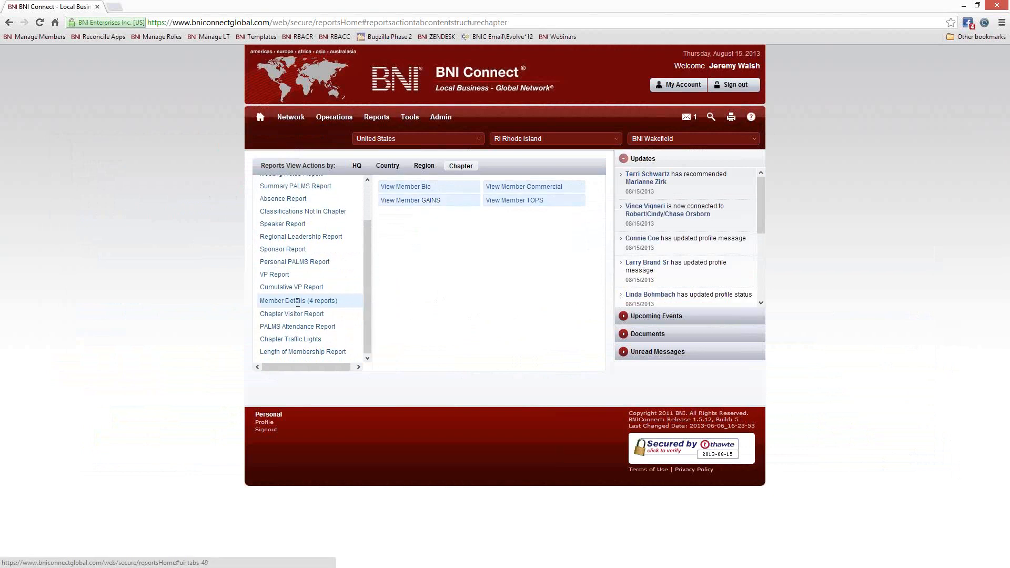
- Run the View Member GAINS report for the logged-in member picked from the Member Name list
{"action": "left_click", "coordinate": [416, 200]}
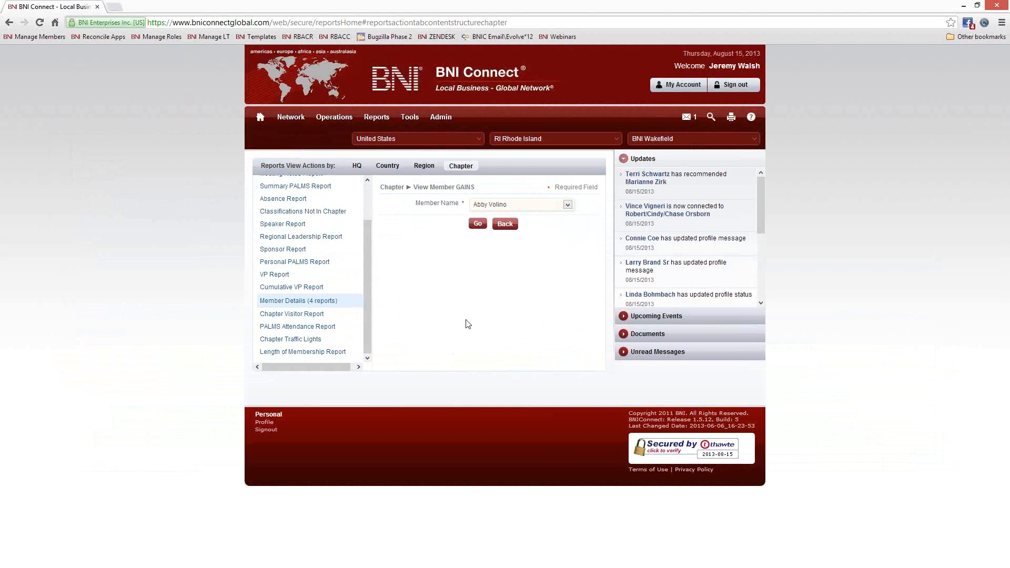
{"action": "left_click", "coordinate": [553, 205]}
{"action": "scroll", "coordinate": [537, 291], "scroll_direction": "down", "scroll_amount": 5}
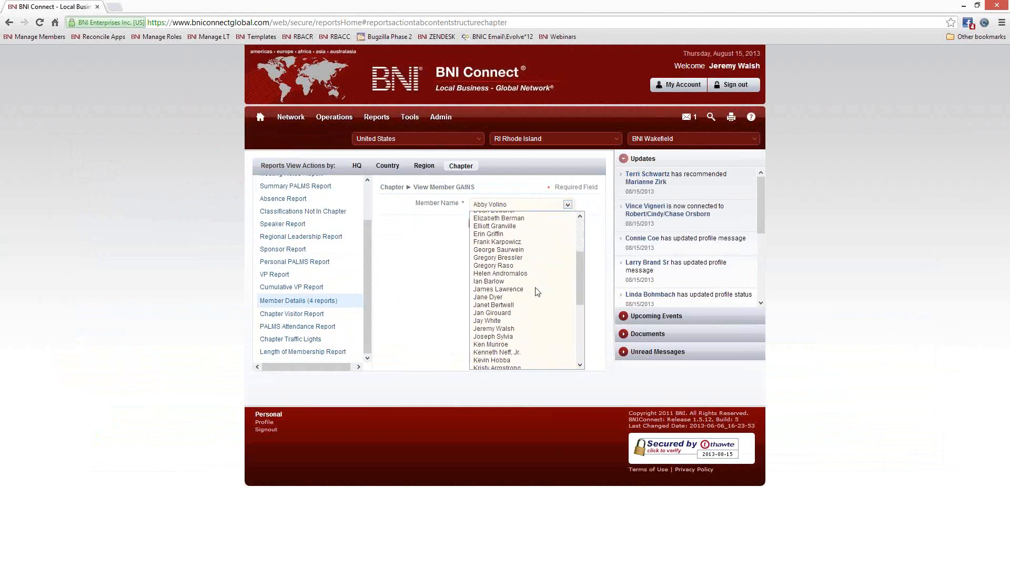
{"action": "left_click", "coordinate": [526, 288]}
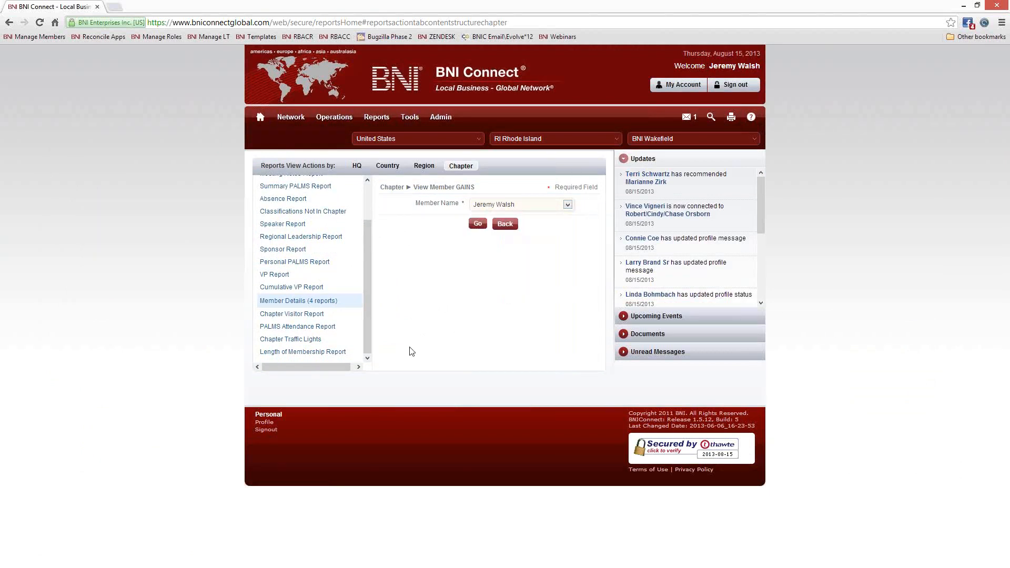
{"action": "left_click", "coordinate": [477, 224]}
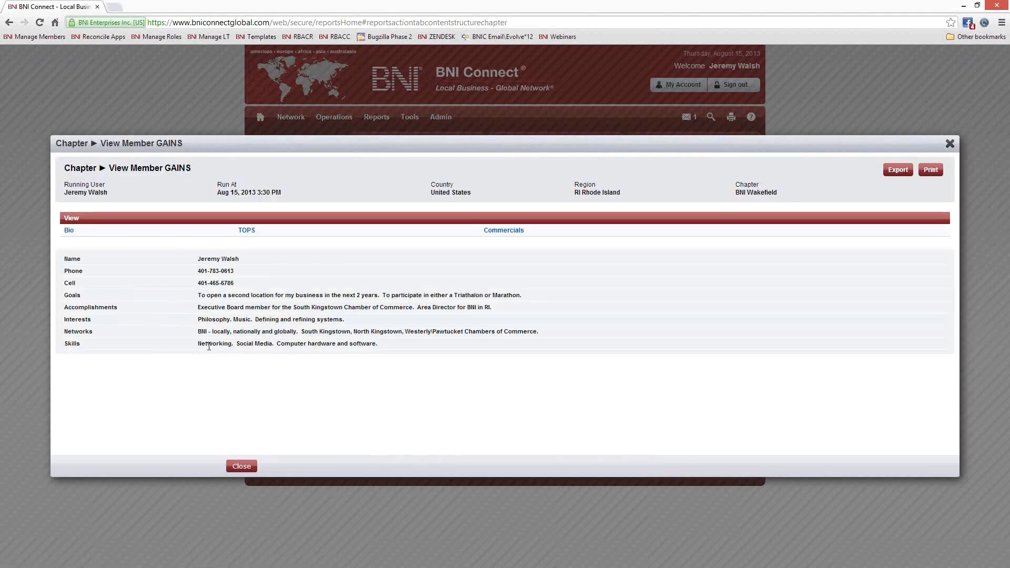
- Highlight the GAINS entries, view the member's Bio, TOPS and Commercial pages, then close the report
{"action": "double_click", "coordinate": [77, 295]}
{"action": "left_click_drag", "start_coordinate": [122, 309], "coordinate": [68, 345]}
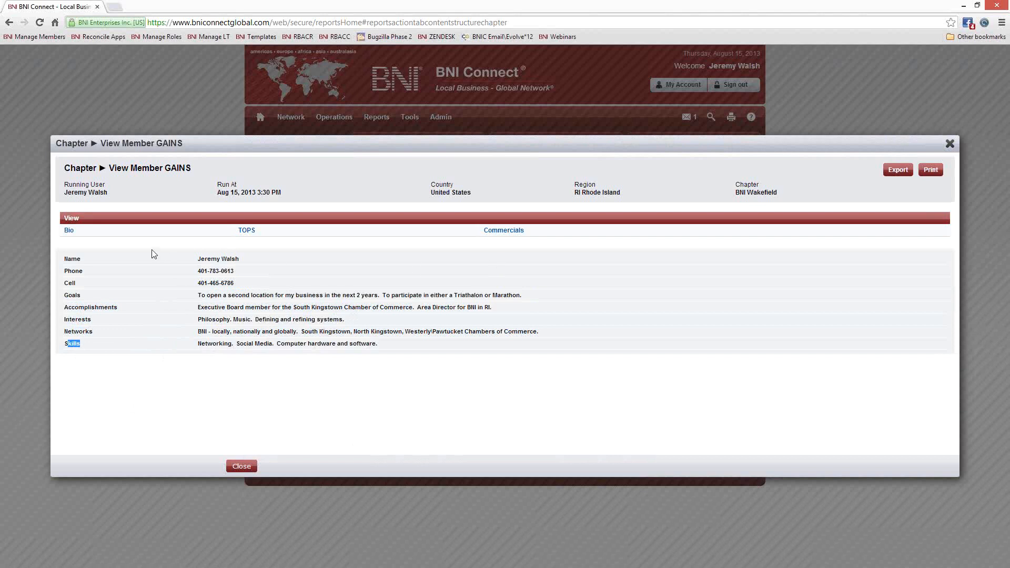
{"action": "left_click", "coordinate": [69, 230]}
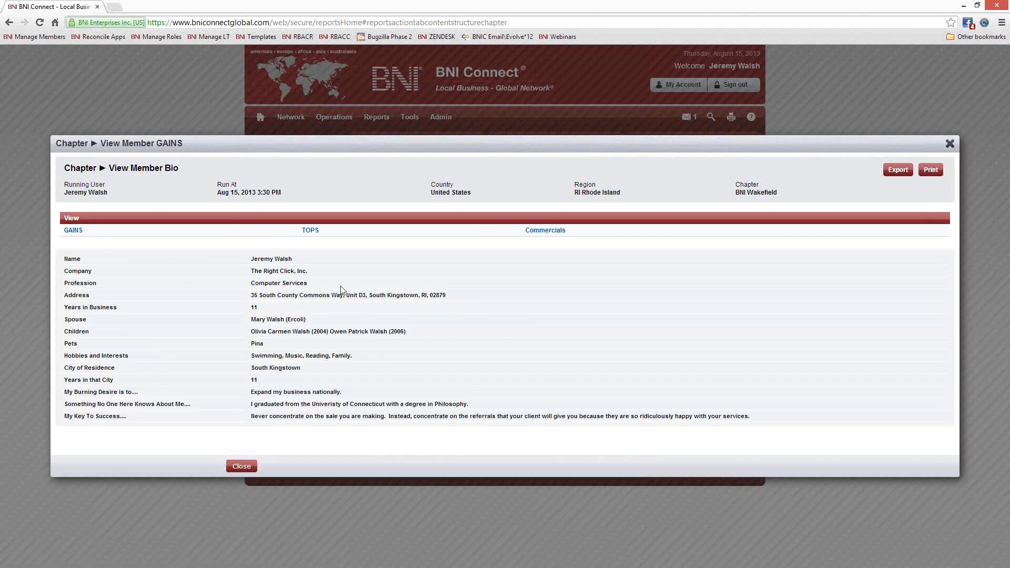
{"action": "left_click", "coordinate": [313, 234]}
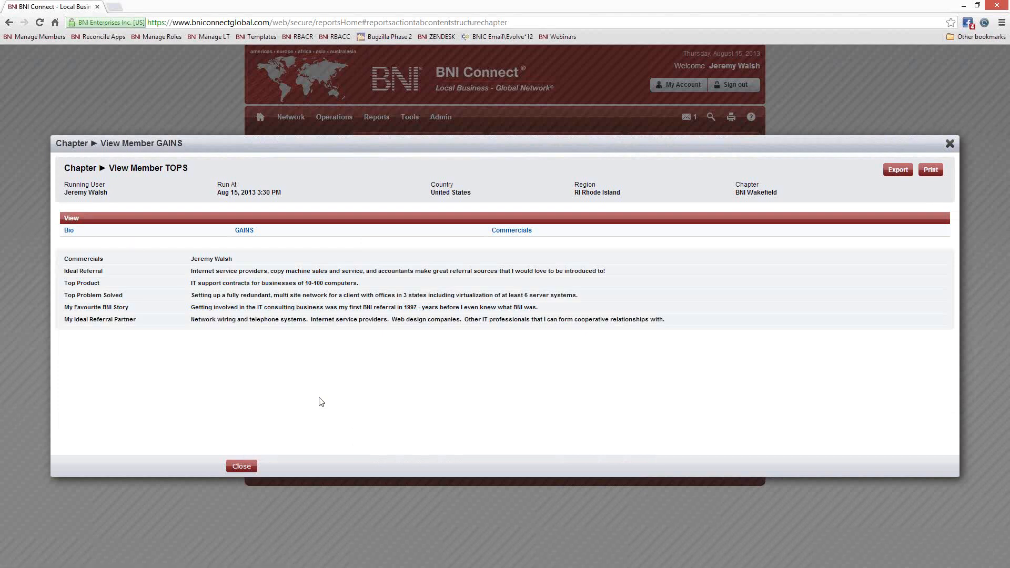
{"action": "left_click", "coordinate": [514, 231]}
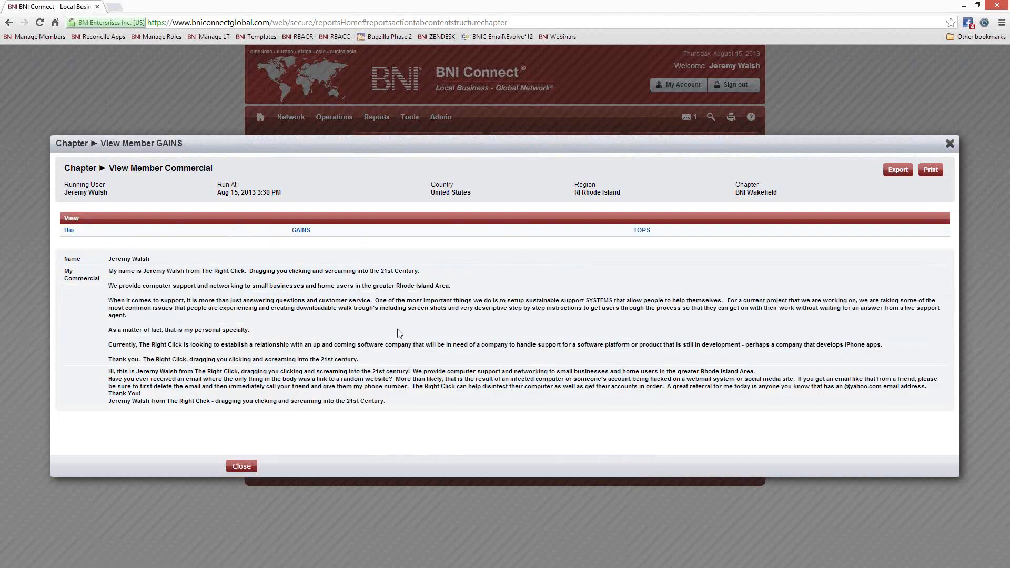
{"action": "left_click", "coordinate": [69, 232]}
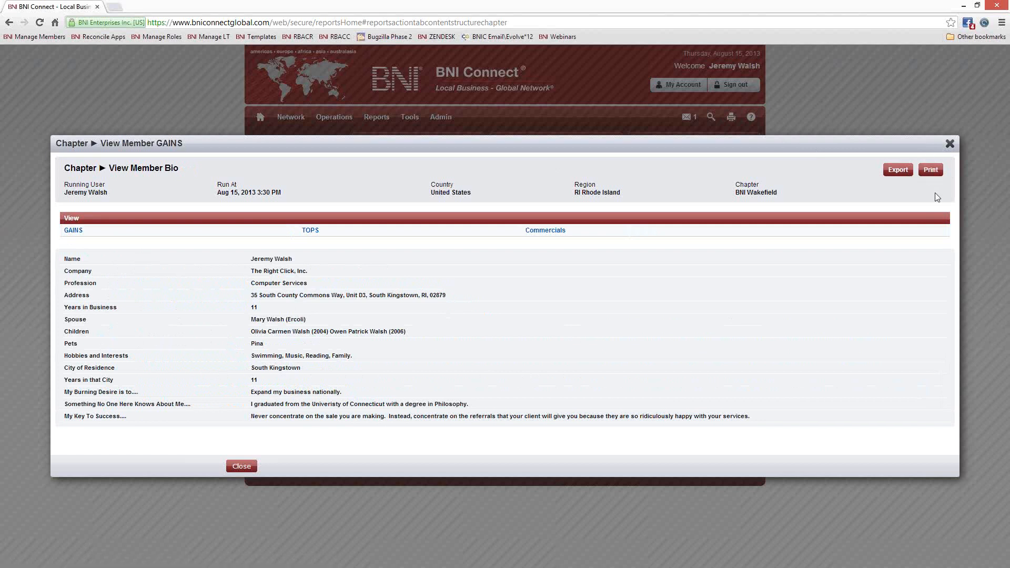
{"action": "left_click", "coordinate": [949, 143]}
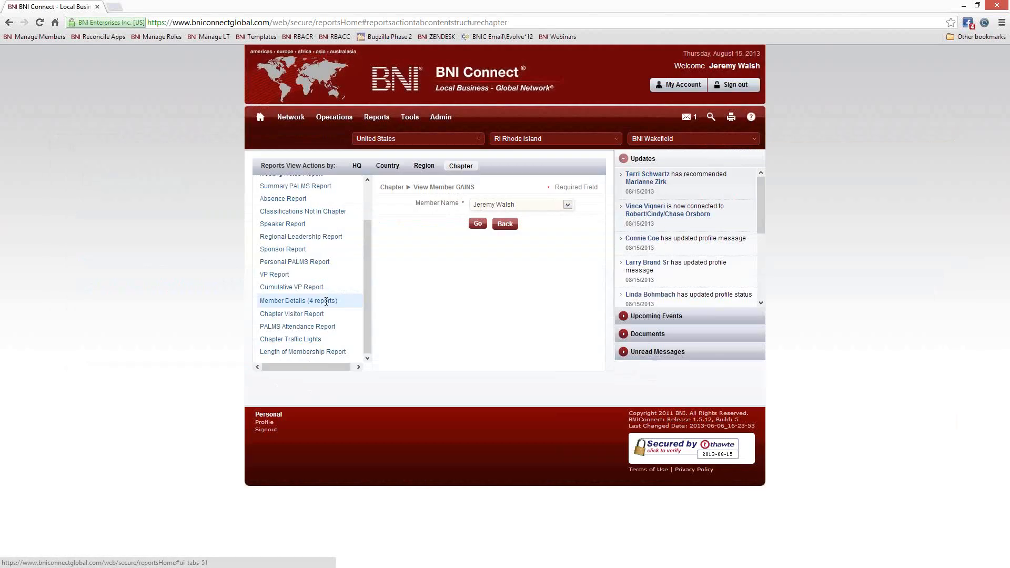
- Scroll the reports list back up and open a new empty browser tab
{"action": "scroll", "coordinate": [365, 238], "scroll_direction": "up", "scroll_amount": 2}
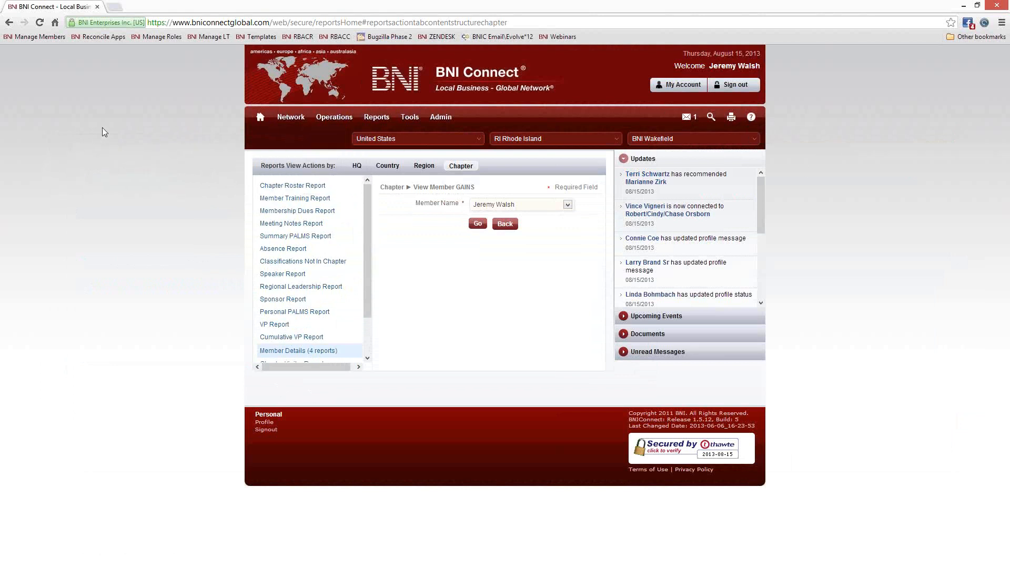
{"action": "left_click", "coordinate": [115, 7]}
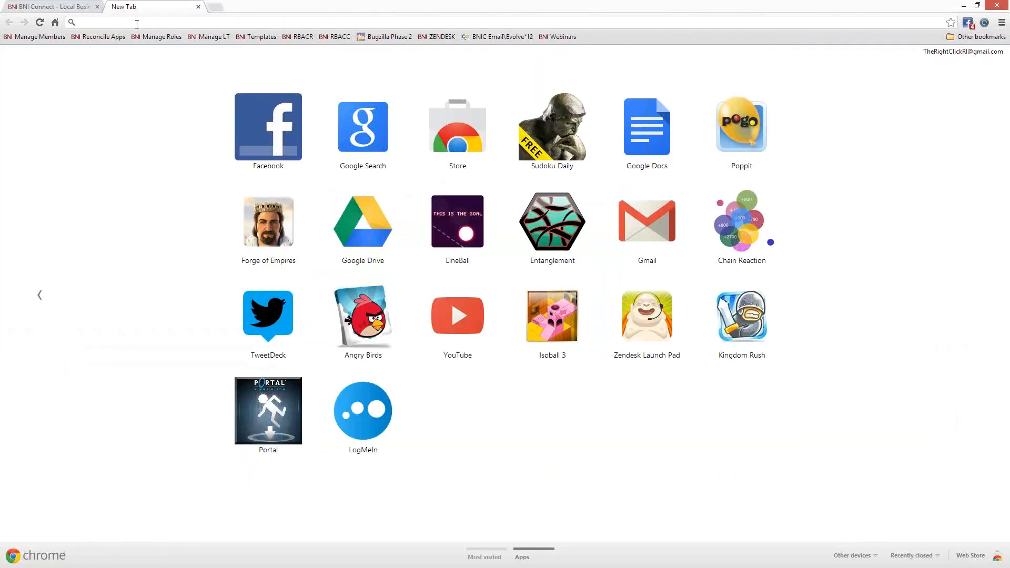
- Load facebook.com/BNIConnectGlobal from the 'face' address suggestion and scroll through its posts
{"action": "type", "text": "facebook.com"}
{"action": "key", "text": "Down"}
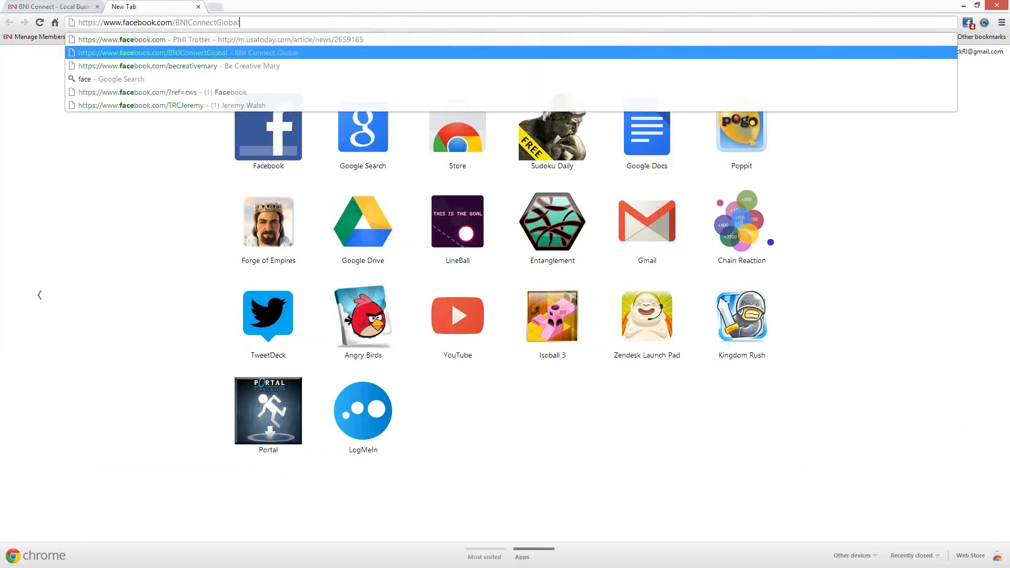
{"action": "key", "text": "Return"}
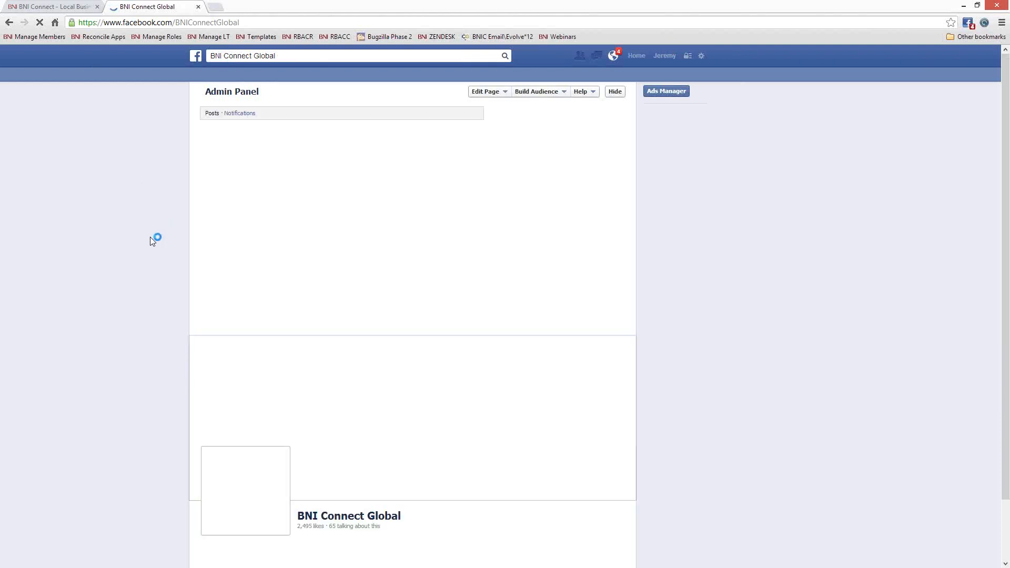
{"action": "scroll", "coordinate": [686, 314], "scroll_direction": "down", "scroll_amount": 2}
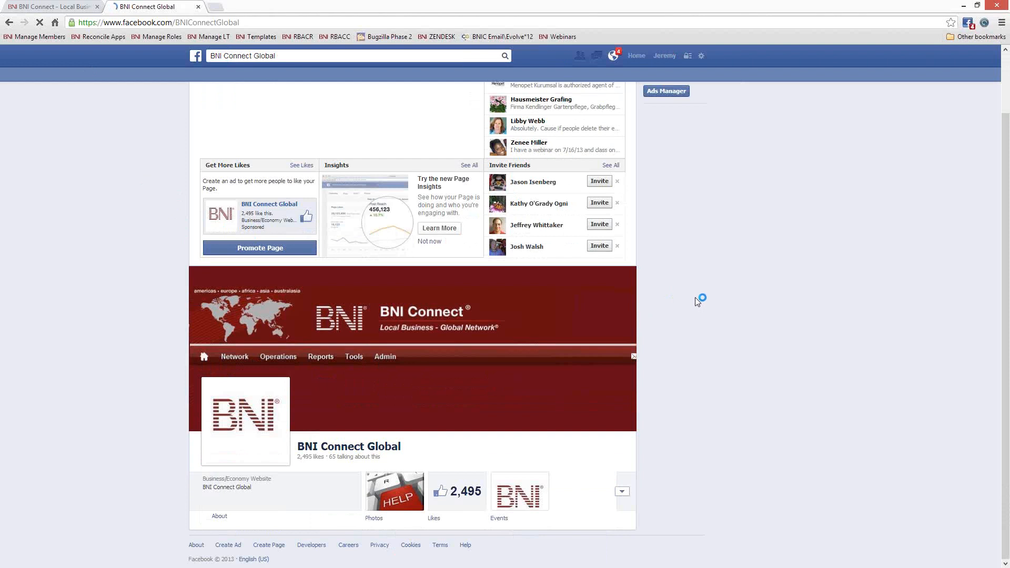
{"action": "scroll", "coordinate": [695, 295], "scroll_direction": "down", "scroll_amount": 1}
{"action": "scroll", "coordinate": [695, 295], "scroll_direction": "down", "scroll_amount": 8}
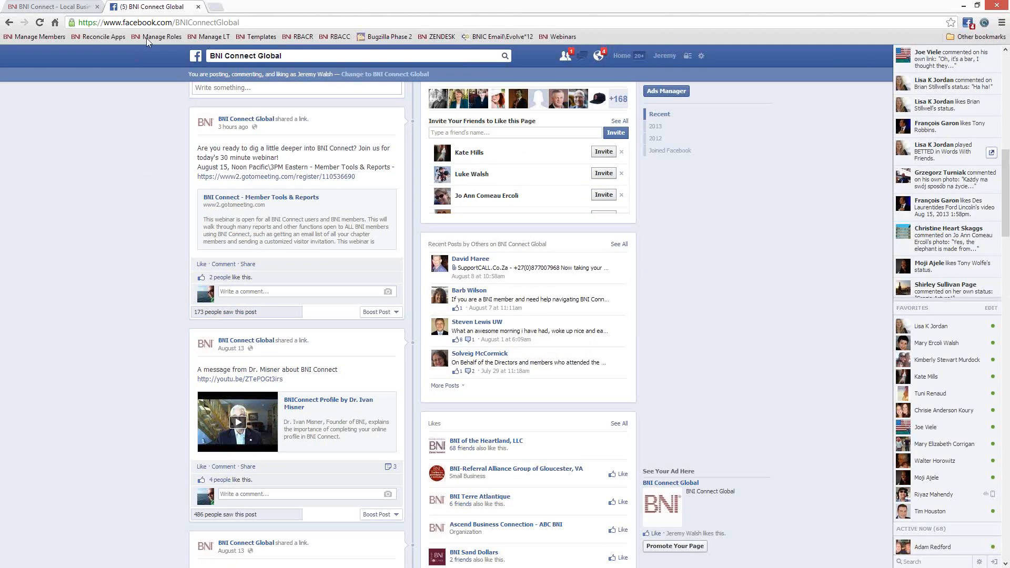
- Close the Facebook tab, return to the BNI Connect home dashboard, and start a new tab
{"action": "left_click", "coordinate": [198, 7]}
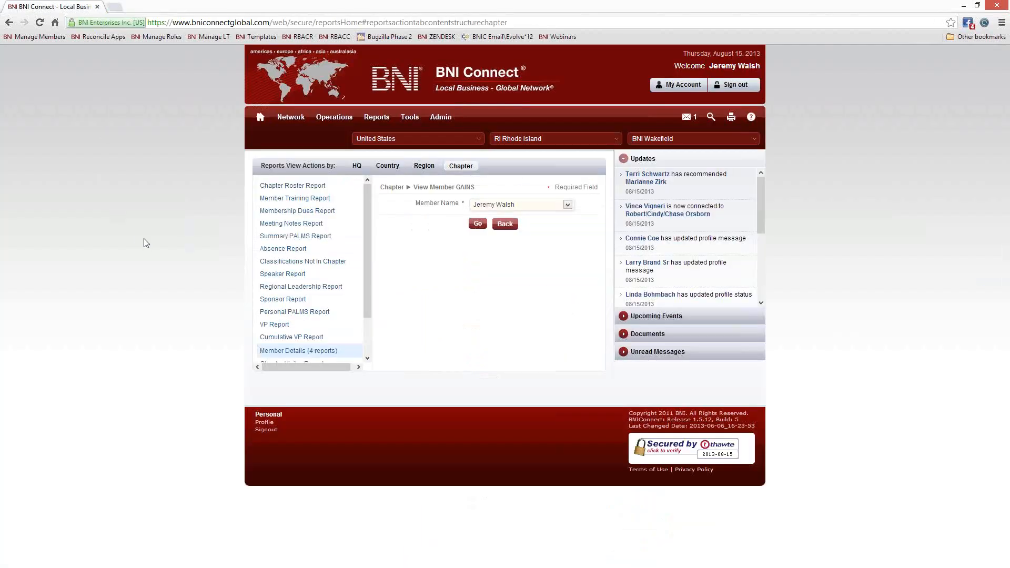
{"action": "left_click", "coordinate": [259, 121]}
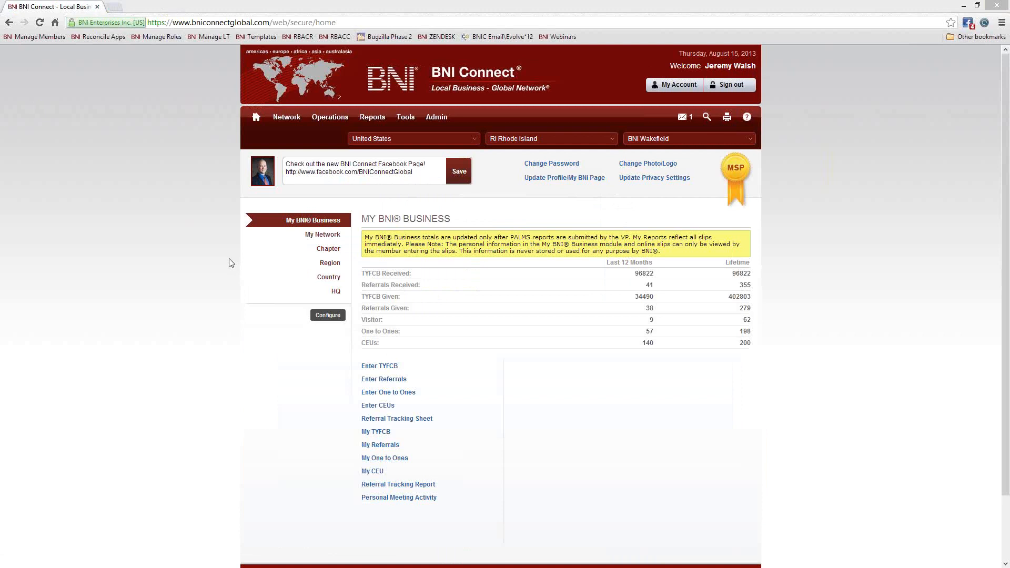
{"action": "left_click", "coordinate": [115, 7]}
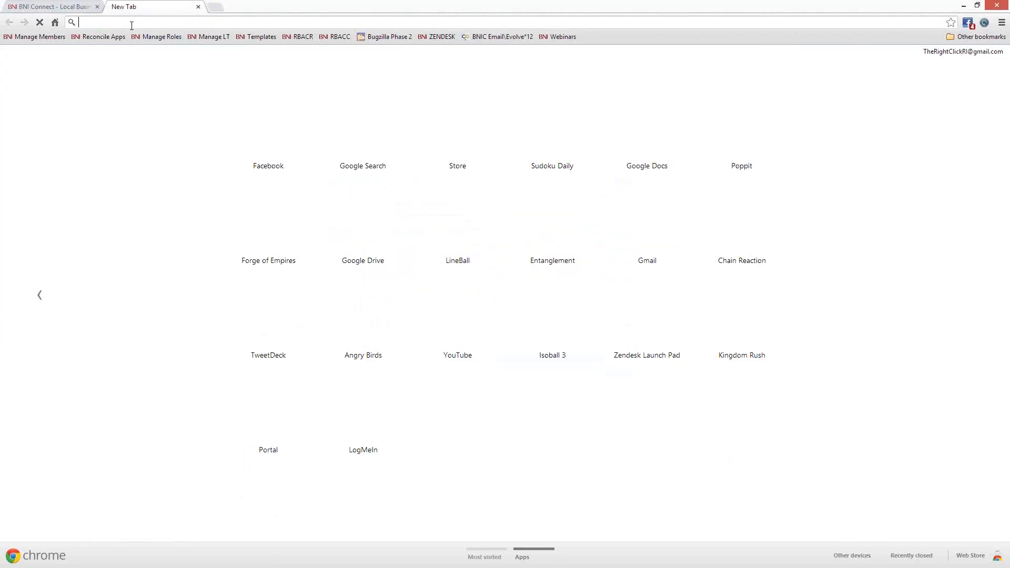
- Load bniri.com and list all chapters via Find a Chapter with no criteria
{"action": "type", "text": "bniri"}
{"action": "key", "text": "Return"}
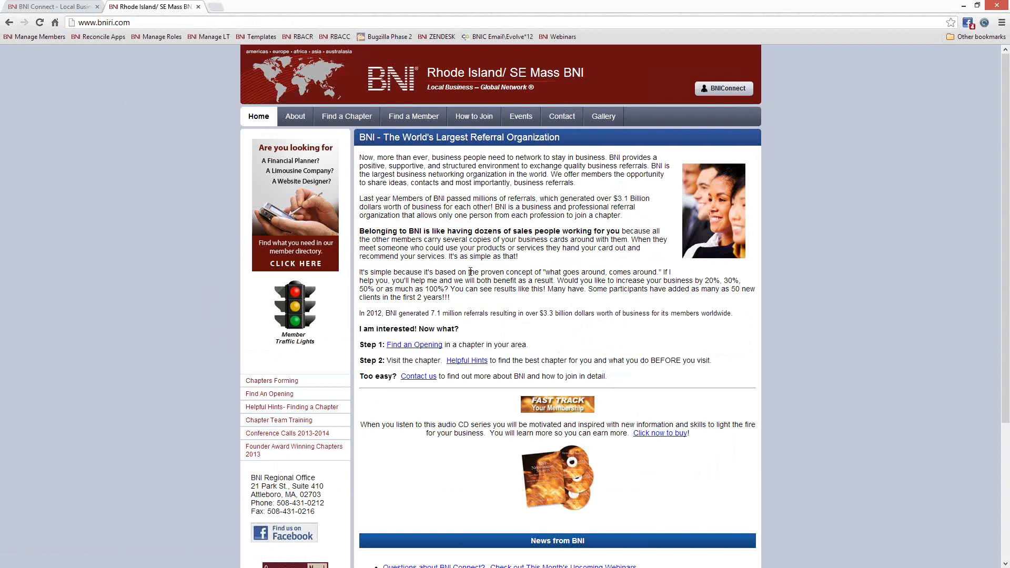
{"action": "left_click", "coordinate": [344, 116]}
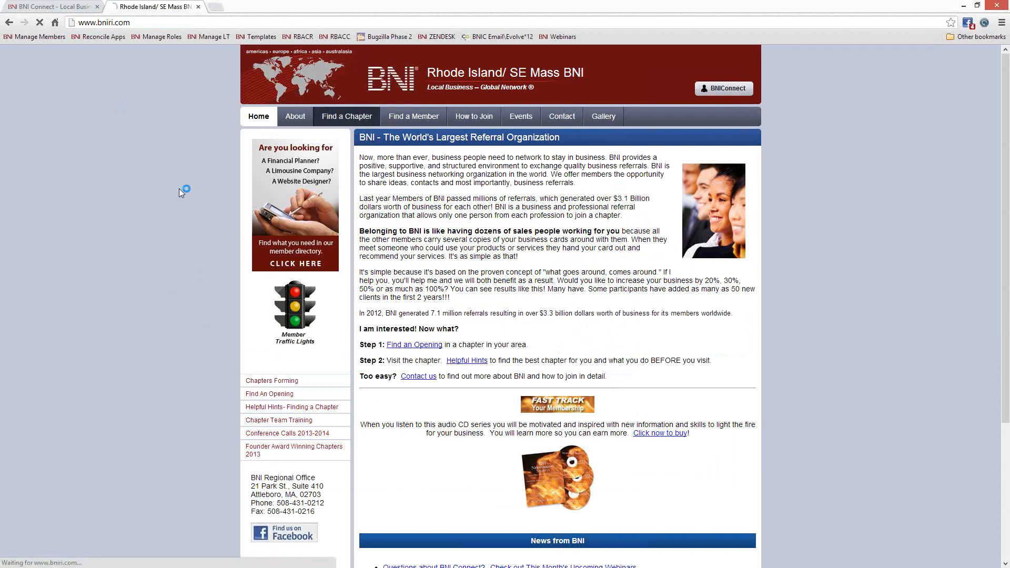
{"action": "left_click", "coordinate": [538, 362]}
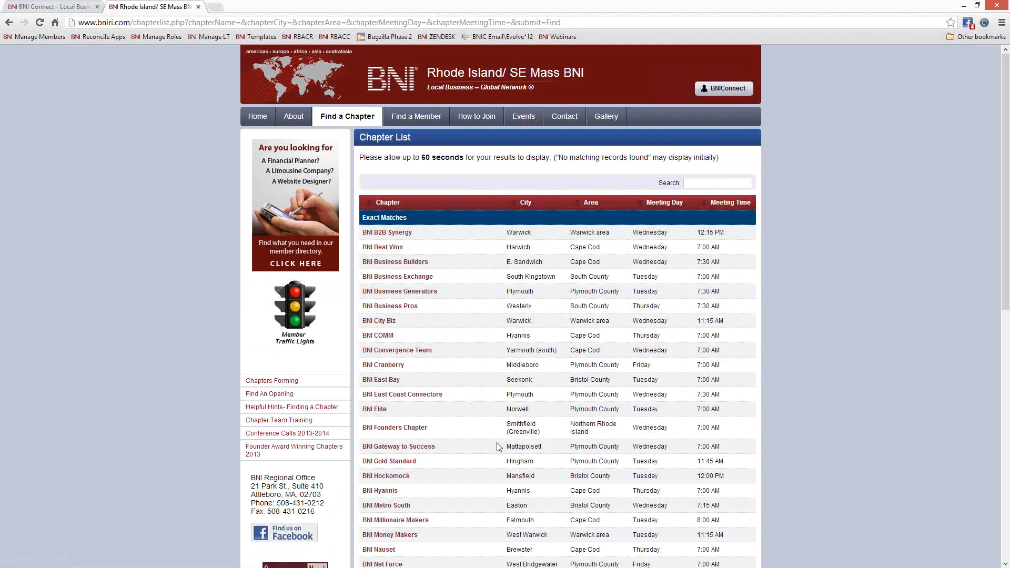
- Scan the Chapter List and open the BNI Business Exchange chapter details
{"action": "scroll", "coordinate": [496, 445], "scroll_direction": "down", "scroll_amount": 2}
{"action": "scroll", "coordinate": [498, 447], "scroll_direction": "down", "scroll_amount": 2}
{"action": "scroll", "coordinate": [497, 445], "scroll_direction": "up", "scroll_amount": 2}
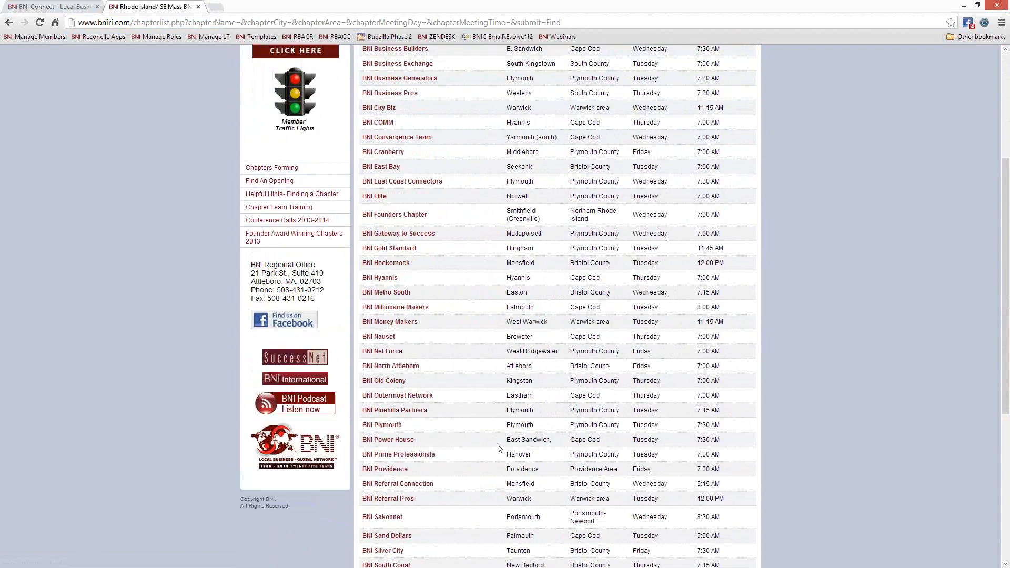
{"action": "scroll", "coordinate": [498, 444], "scroll_direction": "up", "scroll_amount": 1}
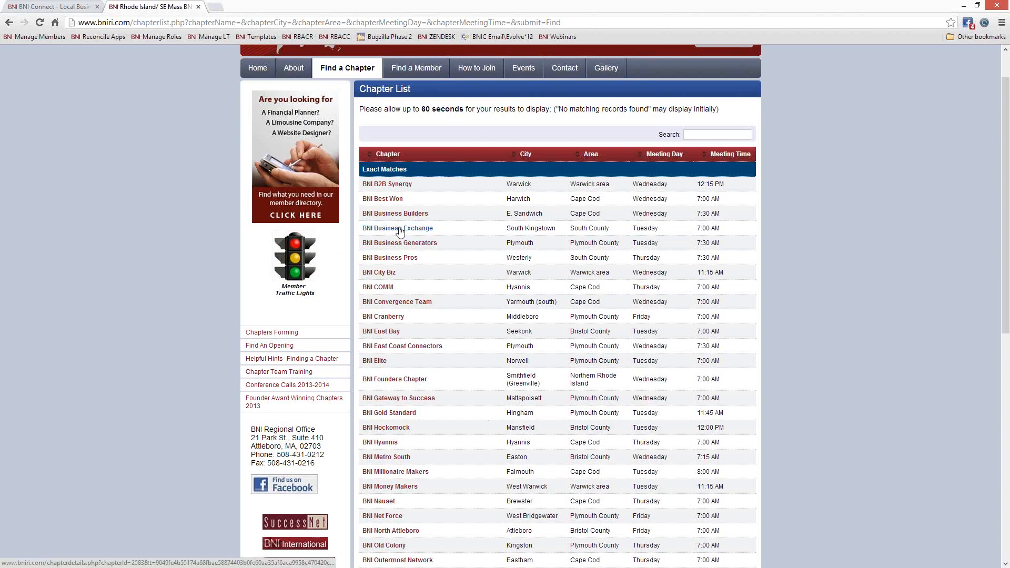
{"action": "left_click", "coordinate": [398, 229]}
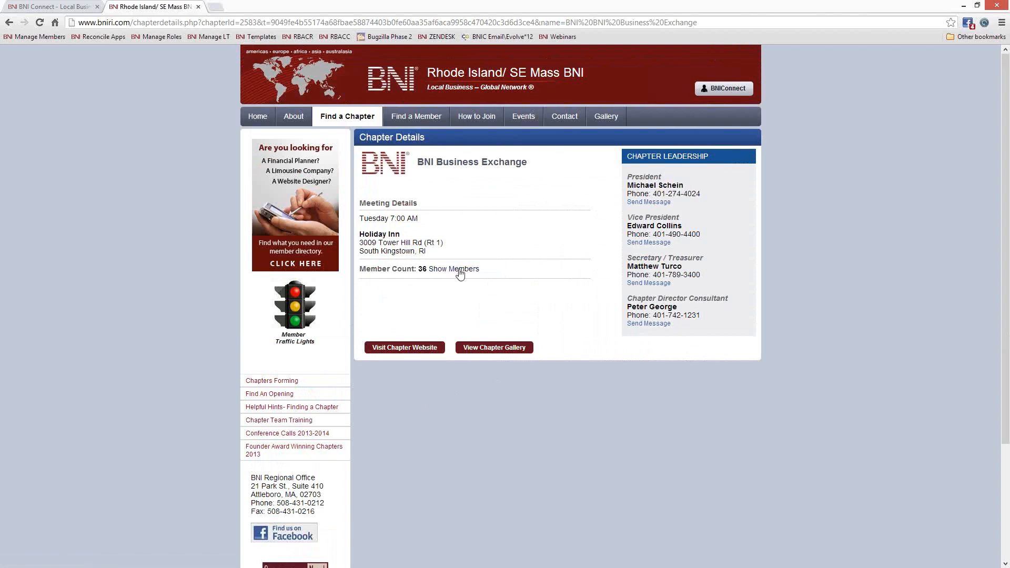
- Show the BNI Business Exchange members, view one member's profile, then return to BNI Connect
{"action": "left_click", "coordinate": [459, 269]}
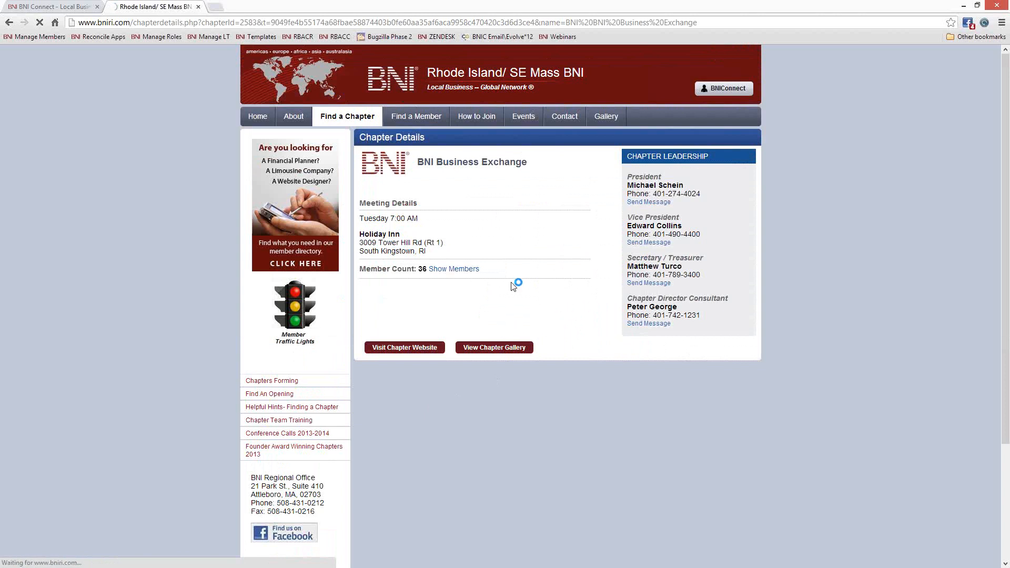
{"action": "left_click", "coordinate": [462, 270]}
{"action": "scroll", "coordinate": [802, 314], "scroll_direction": "down", "scroll_amount": 3}
{"action": "scroll", "coordinate": [801, 316], "scroll_direction": "up", "scroll_amount": 3}
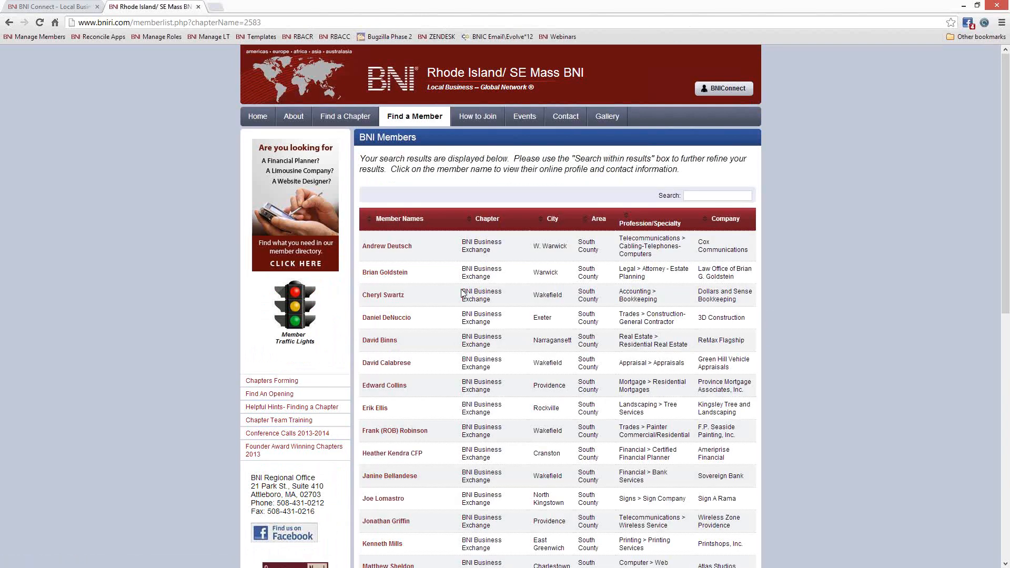
{"action": "scroll", "coordinate": [462, 293], "scroll_direction": "down", "scroll_amount": 2}
{"action": "scroll", "coordinate": [462, 293], "scroll_direction": "down", "scroll_amount": 1}
{"action": "left_click", "coordinate": [386, 137]}
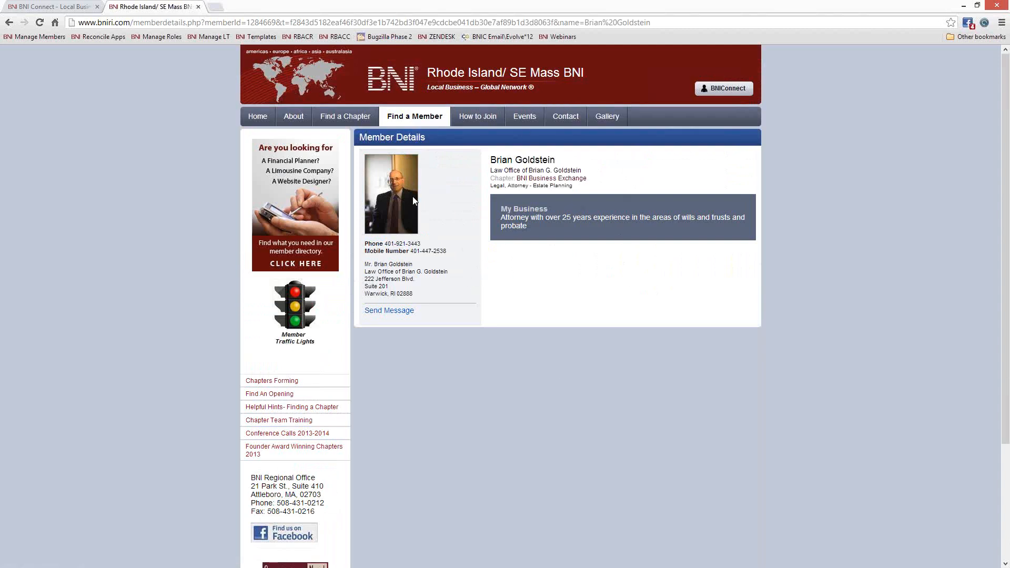
{"action": "left_click", "coordinate": [63, 7]}
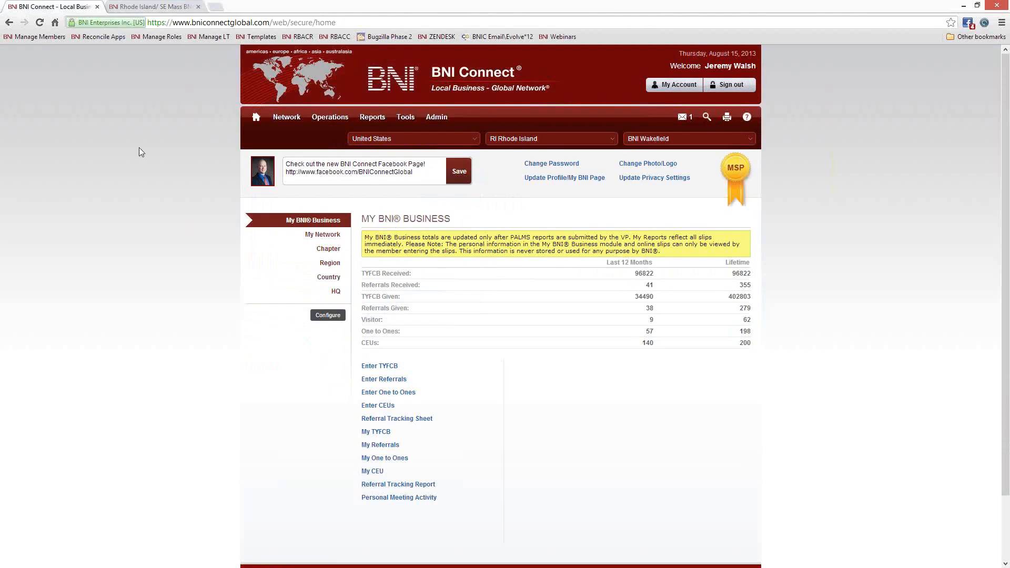
- Search the BNI Global Directory for the estate-planning attorney by his name
{"action": "left_click", "coordinate": [707, 120]}
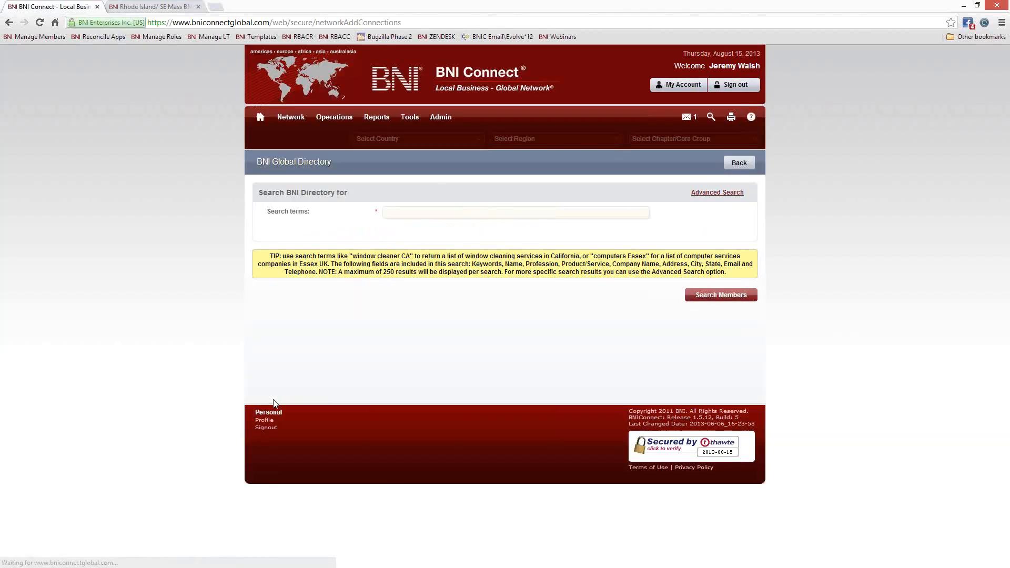
{"action": "left_click", "coordinate": [398, 213]}
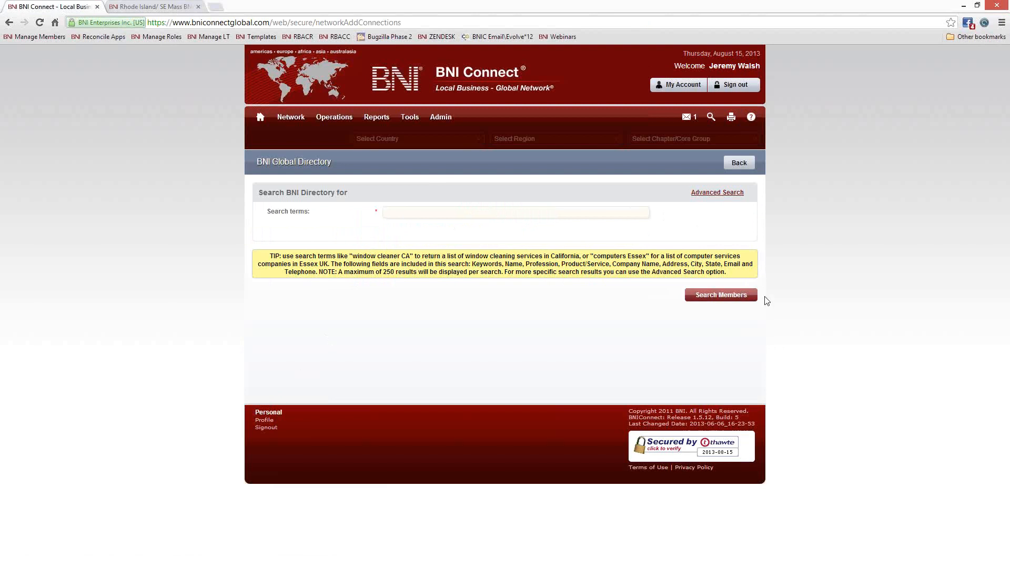
{"action": "key", "text": "Return"}
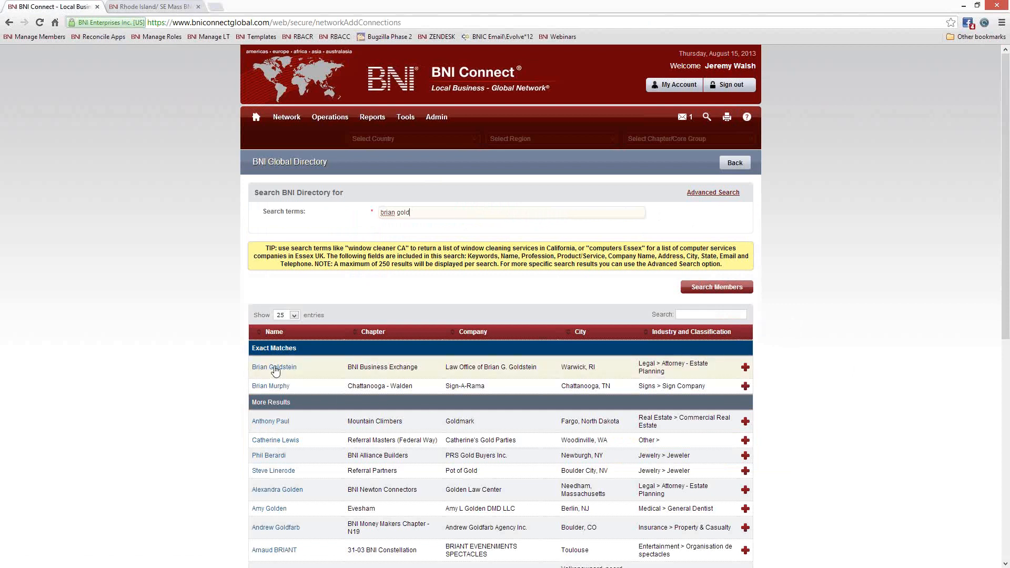
- Add the exact-match attorney from BNI Business Exchange to my connections and submit the request
{"action": "left_click_drag", "start_coordinate": [352, 367], "coordinate": [437, 367]}
{"action": "left_click", "coordinate": [745, 367]}
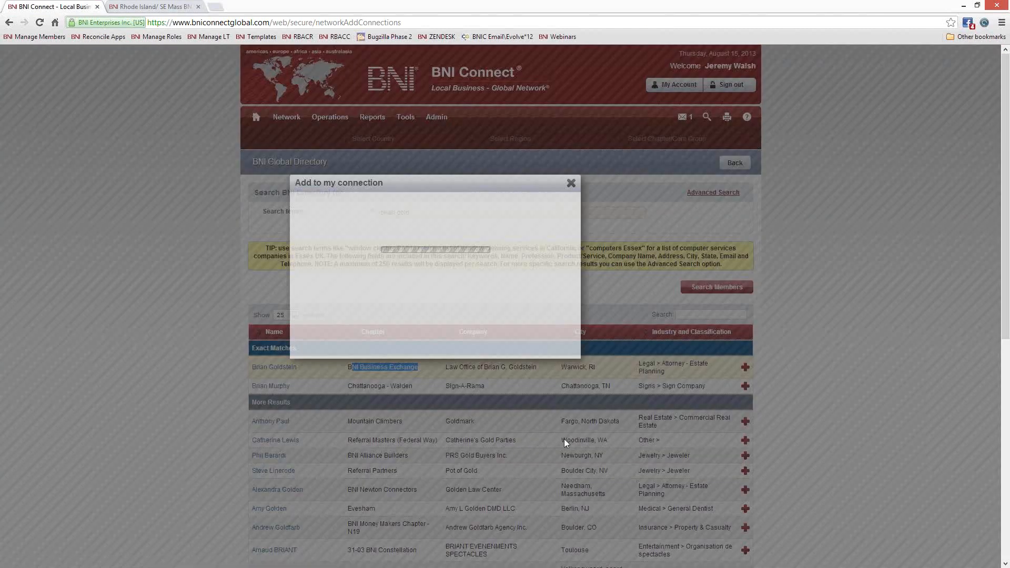
{"action": "left_click", "coordinate": [480, 426]}
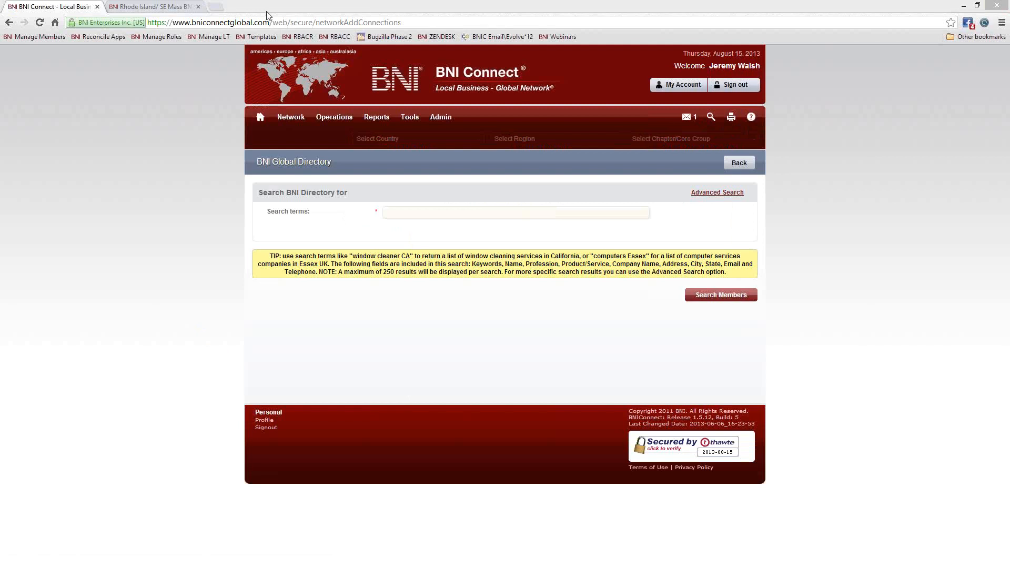
{"action": "left_click", "coordinate": [218, 8]}
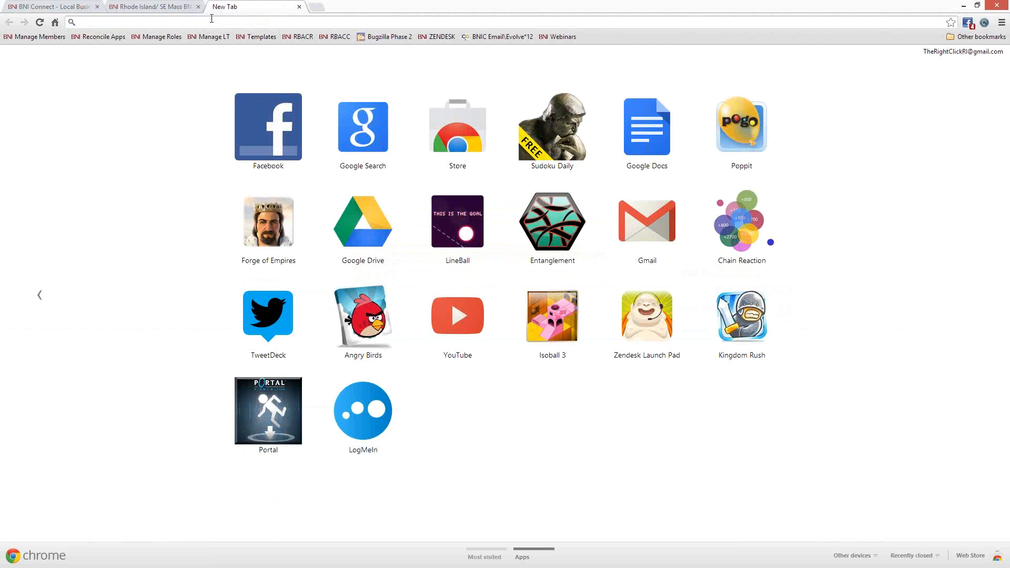
- Load facebook.com/BNIConnectGlobal from the 'fa' suggestion, highlight BNIConnectGlobal in the address, then close it
{"action": "type", "text": "facebook.com"}
{"action": "key", "text": "Down"}
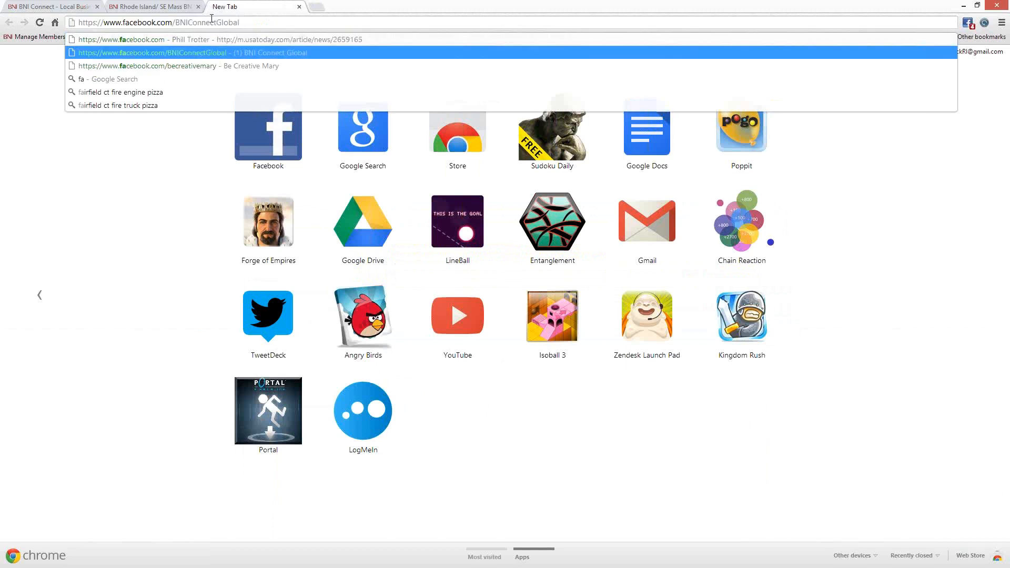
{"action": "key", "text": "Return"}
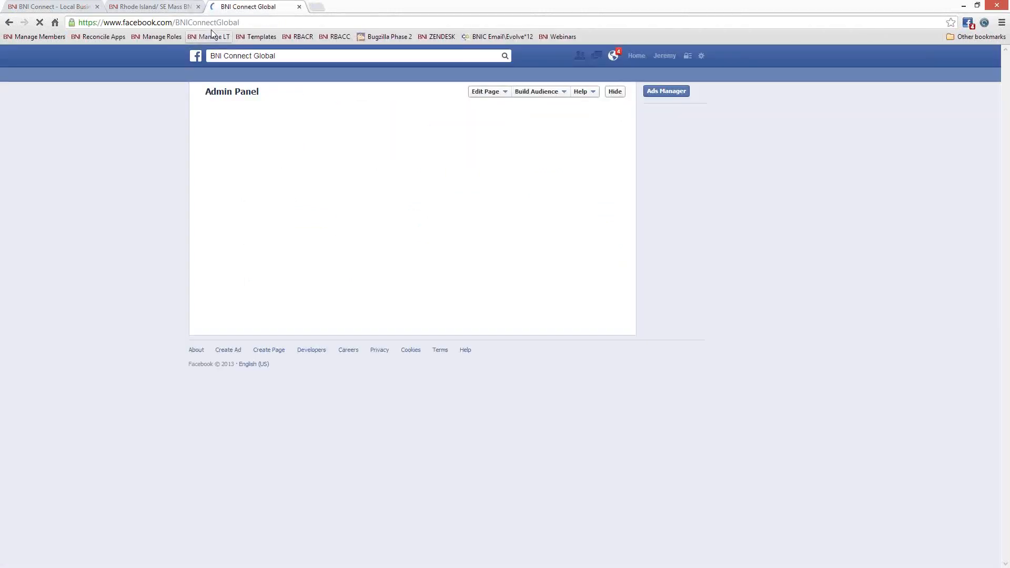
{"action": "left_click", "coordinate": [251, 24]}
{"action": "left_click", "coordinate": [258, 22]}
{"action": "mouse_move", "coordinate": [251, 22]}
{"action": "left_mouse_down"}
{"action": "mouse_move", "coordinate": [204, 28]}
{"action": "mouse_move", "coordinate": [244, 24]}
{"action": "left_mouse_up"}
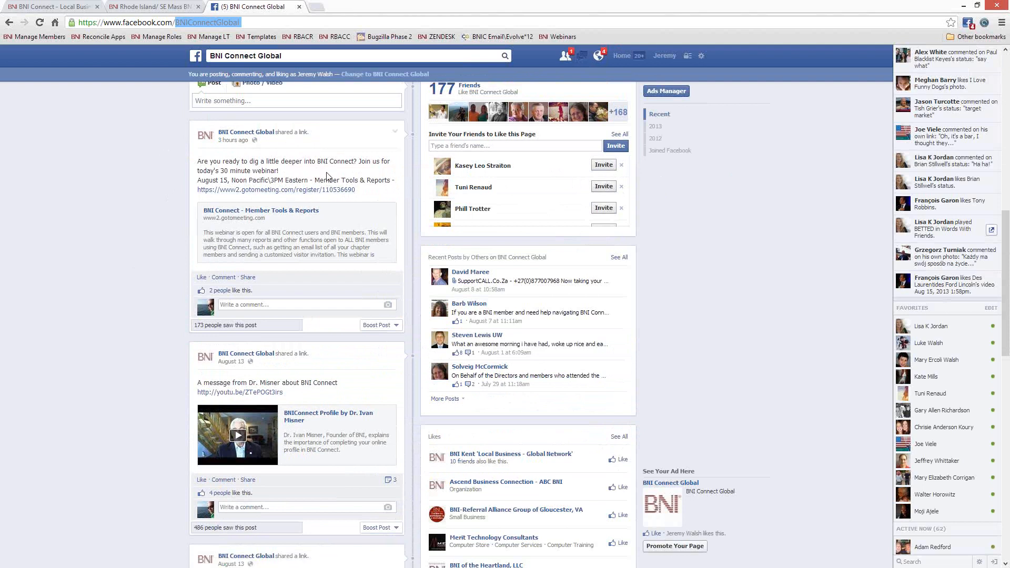
{"action": "scroll", "coordinate": [327, 175], "scroll_direction": "up", "scroll_amount": 5}
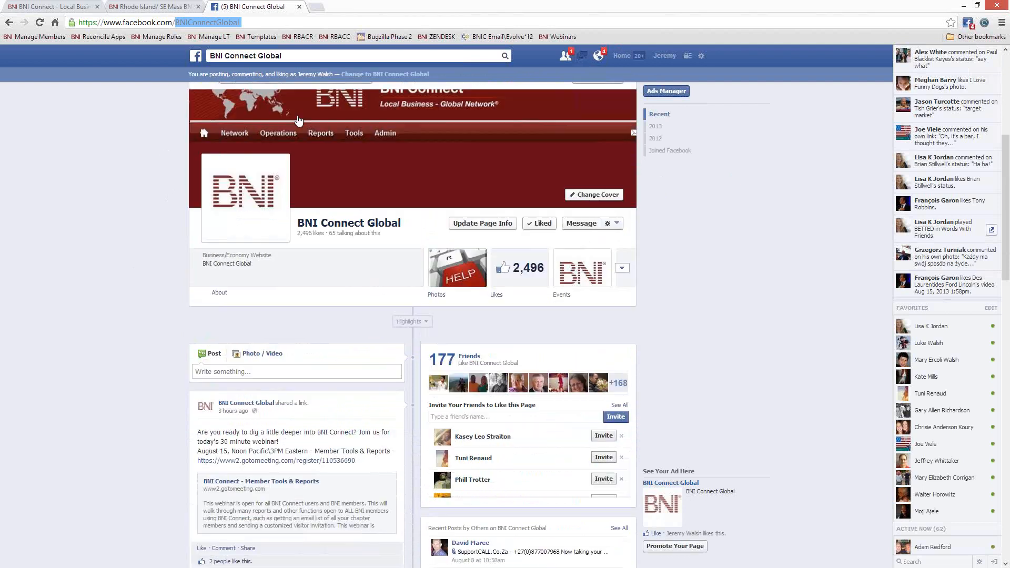
{"action": "left_click", "coordinate": [298, 7]}
- View the attorney's member details on the Rhode Island/SE Mass BNI site, then return to BNI Connect
{"action": "left_click", "coordinate": [152, 6]}
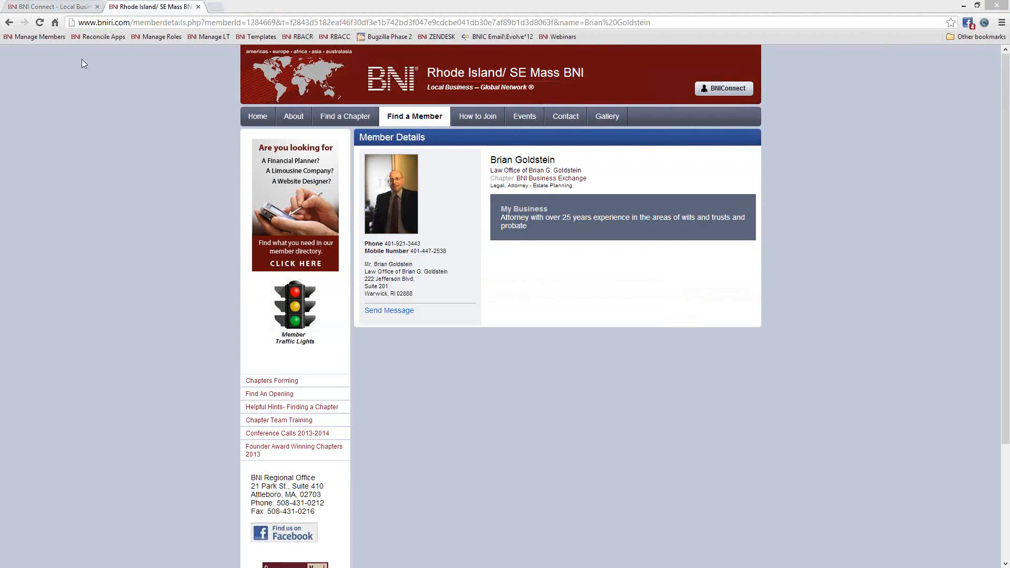
{"action": "left_click", "coordinate": [73, 7]}
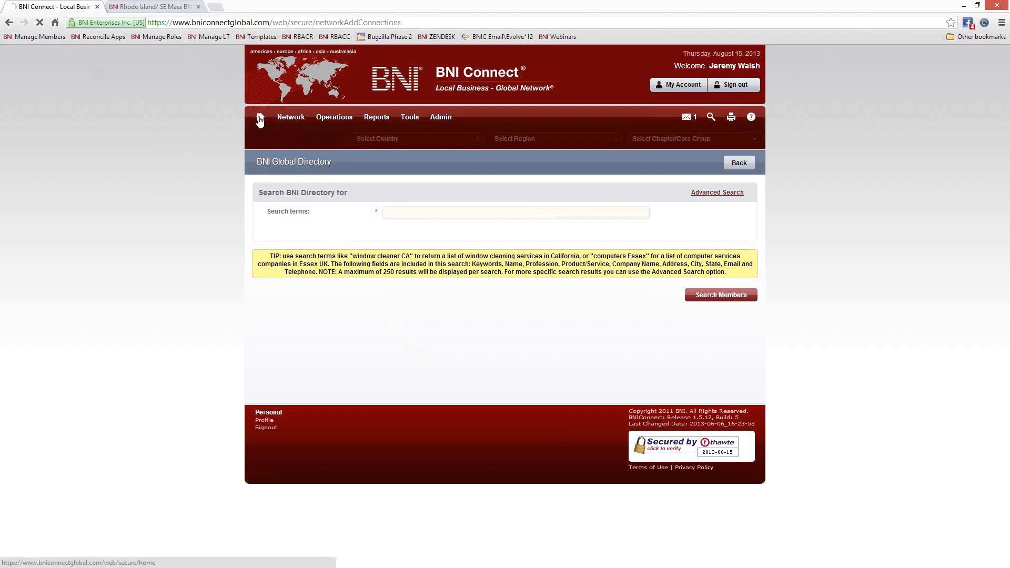
- Return to the home dashboard, open the Enter One to Ones form, and close it unsaved
{"action": "left_click", "coordinate": [261, 116]}
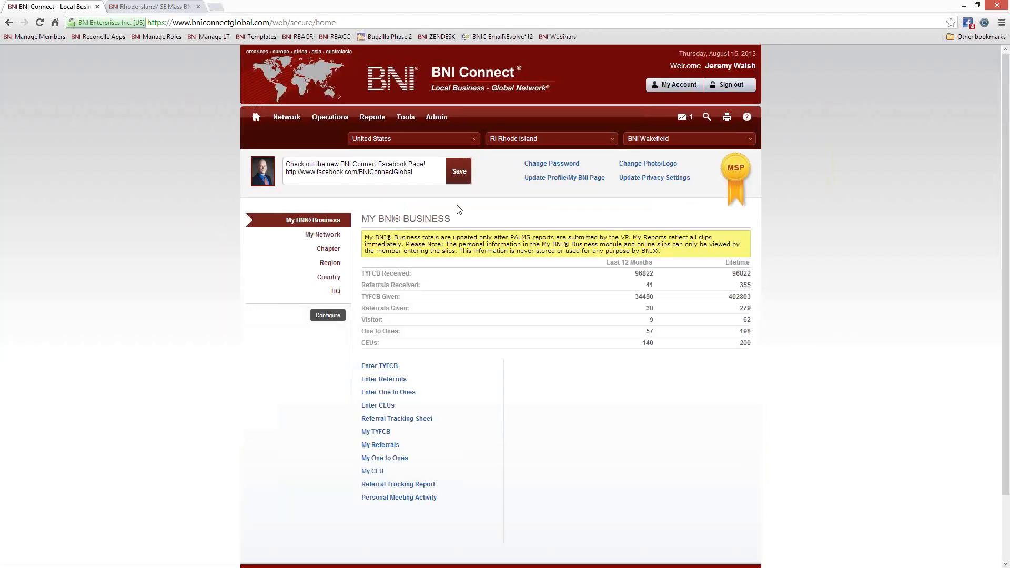
{"action": "left_click", "coordinate": [402, 396]}
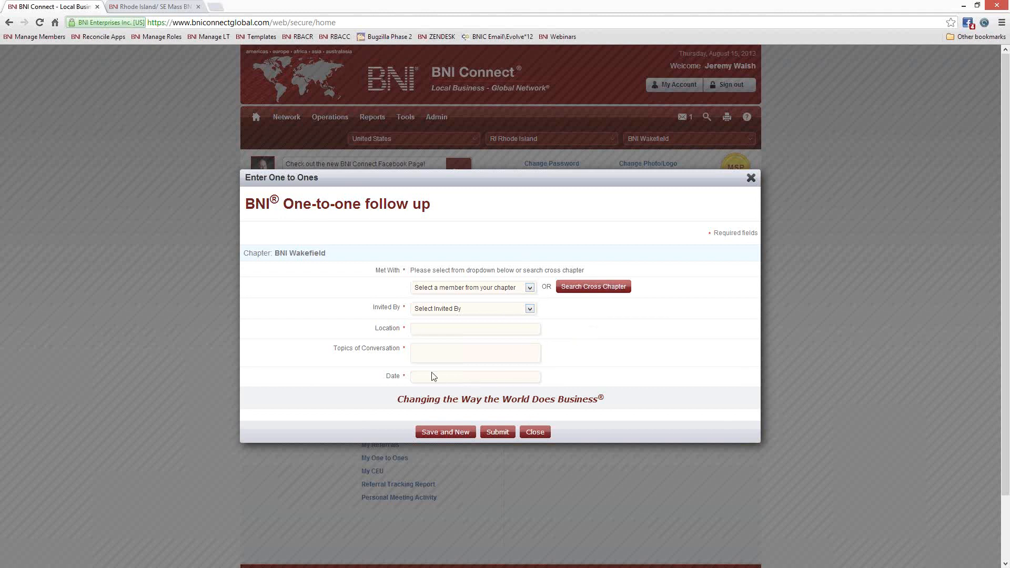
{"action": "left_click", "coordinate": [750, 178]}
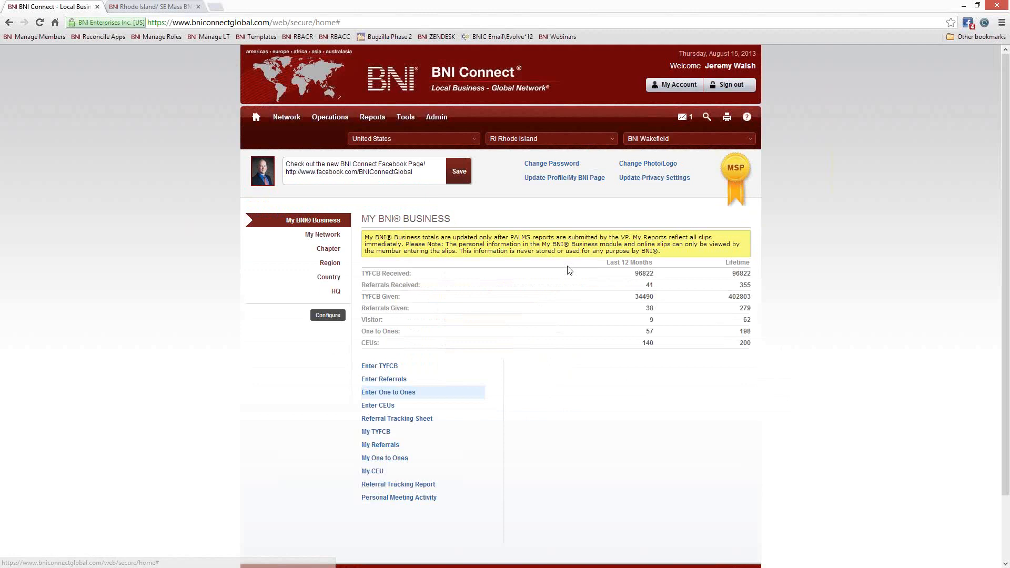
- Run the One to One report for 02/15/2013 to 08/15/2013, review the meetings, then close it
{"action": "left_click", "coordinate": [384, 459]}
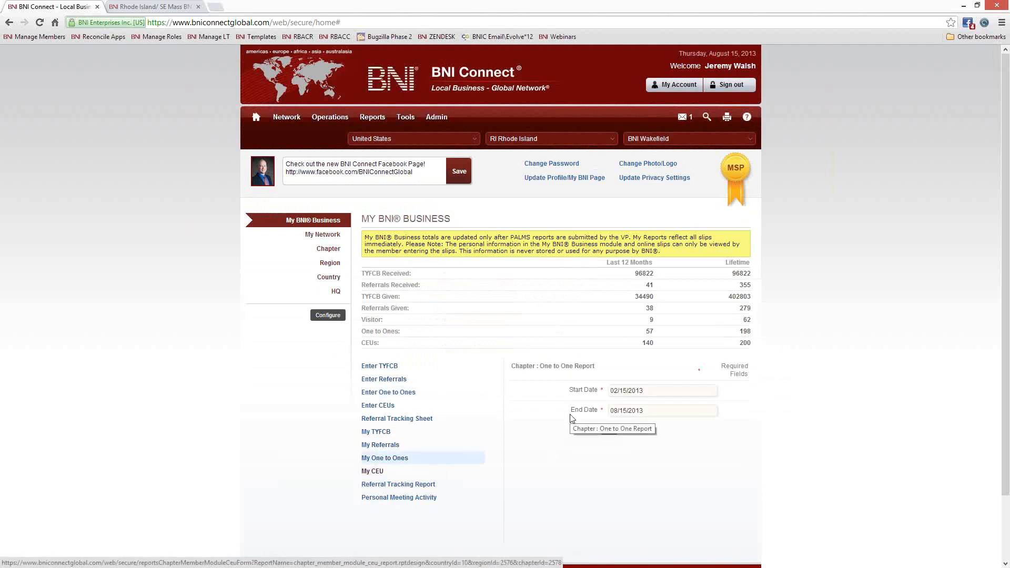
{"action": "left_click", "coordinate": [610, 429]}
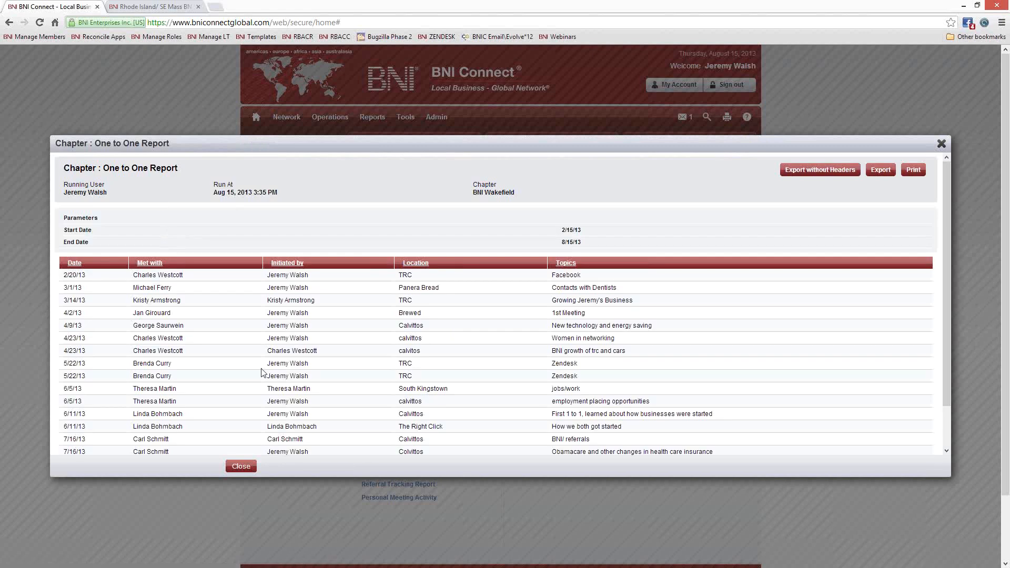
{"action": "scroll", "coordinate": [263, 373], "scroll_direction": "down", "scroll_amount": 2}
{"action": "scroll", "coordinate": [215, 331], "scroll_direction": "up", "scroll_amount": 2}
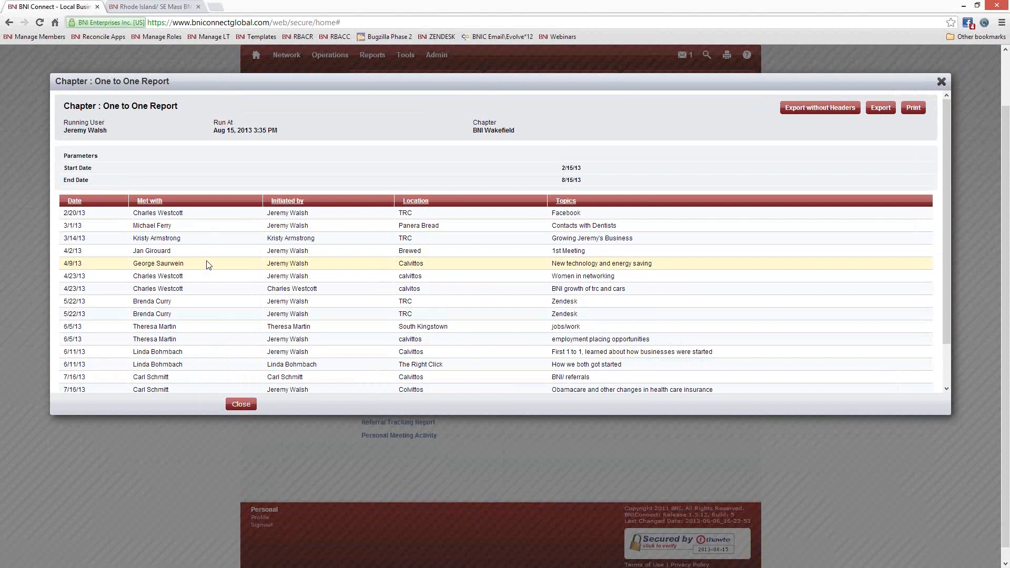
{"action": "scroll", "coordinate": [207, 265], "scroll_direction": "down", "scroll_amount": 3}
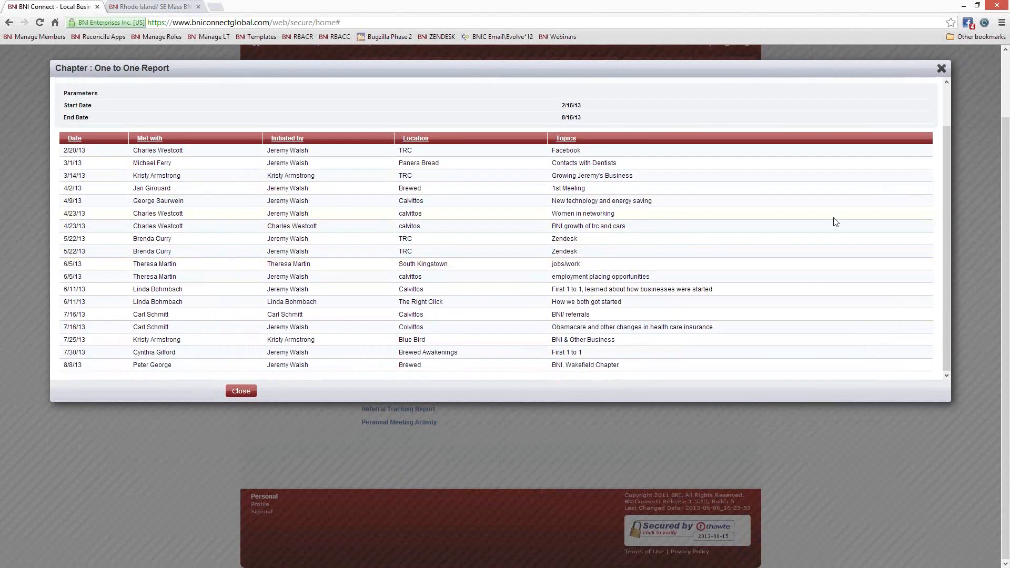
{"action": "left_click", "coordinate": [941, 68]}
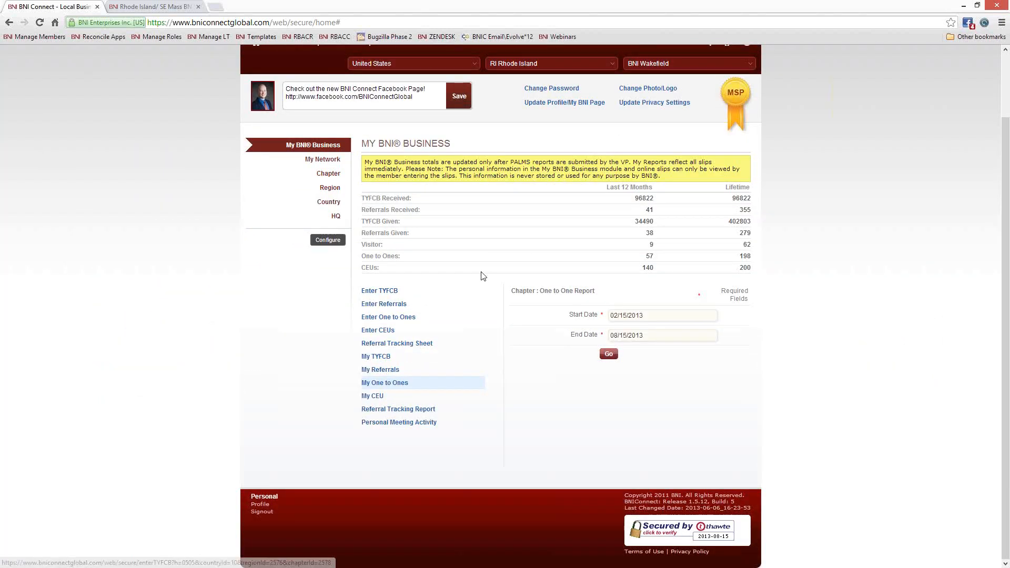
{"action": "scroll", "coordinate": [518, 306], "scroll_direction": "up", "scroll_amount": 2}
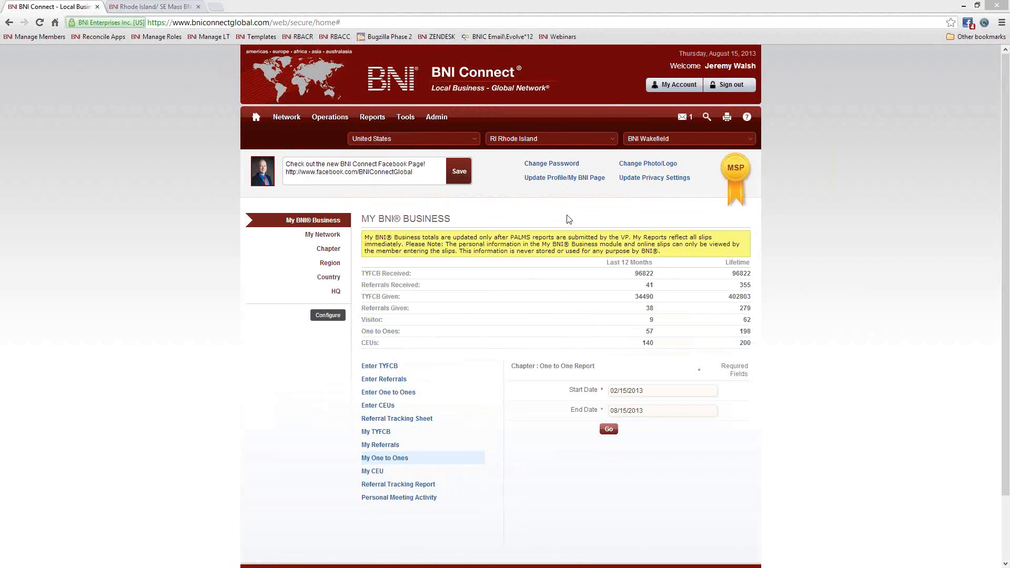
{"action": "mouse_move", "coordinate": [687, 119]}
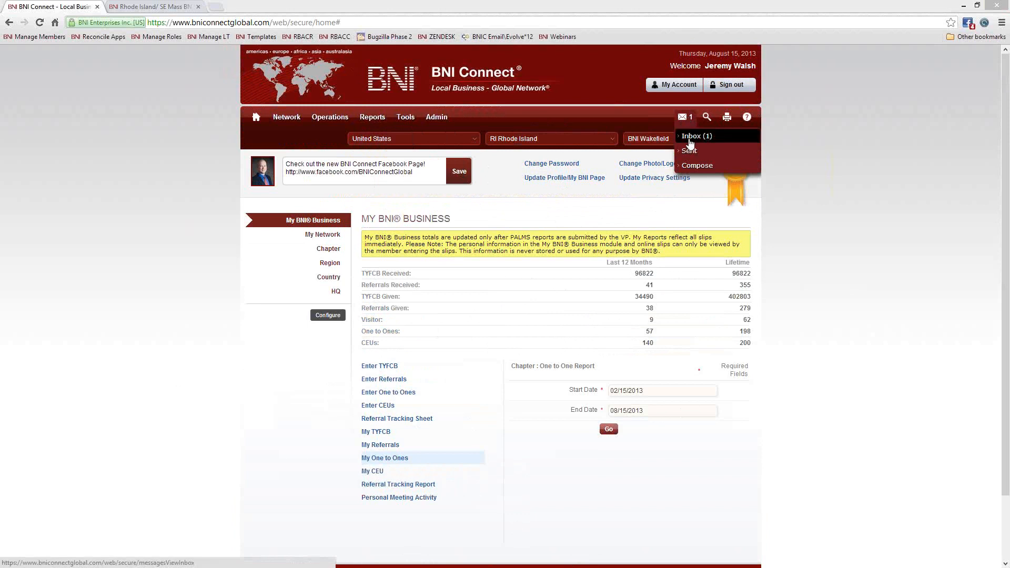
- Start a new message with Compose and browse the Select Recipients list
{"action": "left_click", "coordinate": [695, 165]}
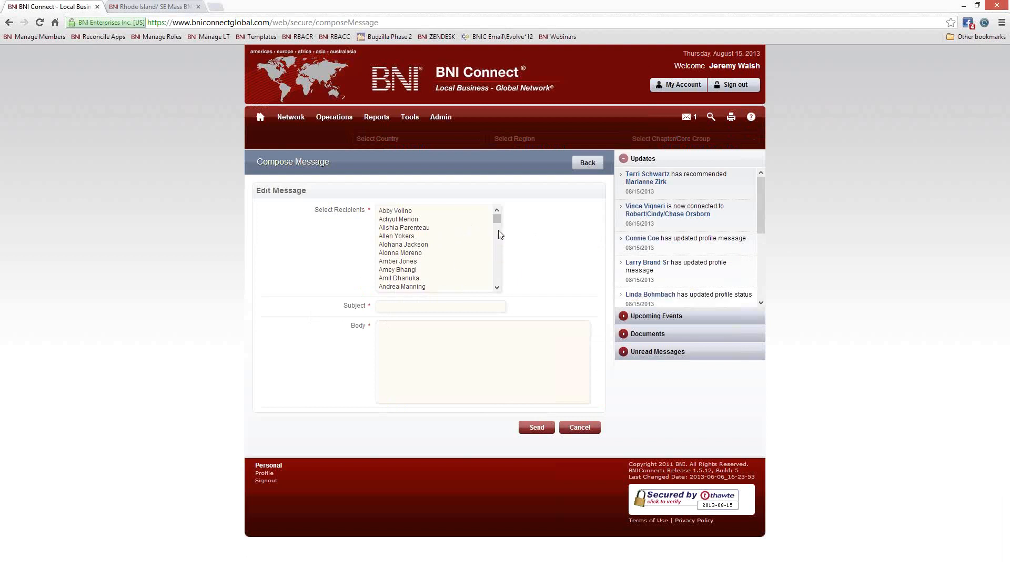
{"action": "scroll", "coordinate": [498, 220], "scroll_direction": "down", "scroll_amount": 10}
{"action": "scroll", "coordinate": [496, 283], "scroll_direction": "up", "scroll_amount": 10}
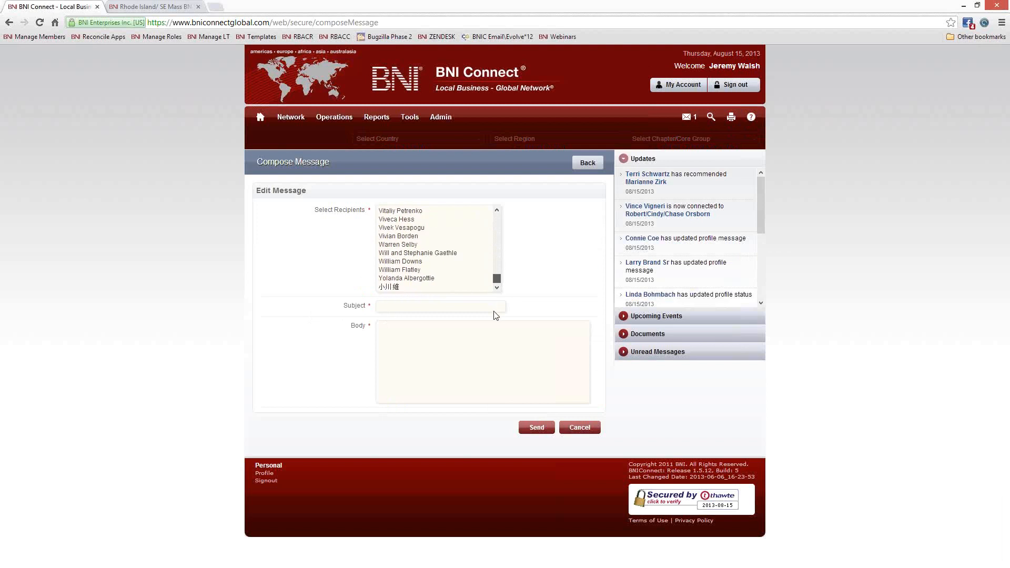
{"action": "scroll", "coordinate": [496, 208], "scroll_direction": "up", "scroll_amount": 3}
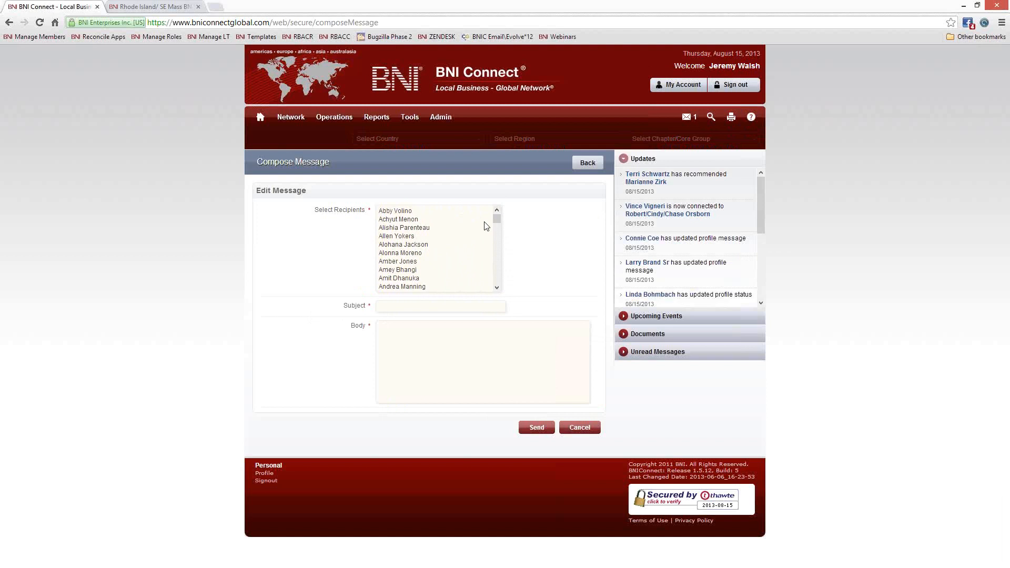
{"action": "scroll", "coordinate": [497, 226], "scroll_direction": "down", "scroll_amount": 15}
{"action": "scroll", "coordinate": [497, 247], "scroll_direction": "up", "scroll_amount": 15}
- Select four chapter members as recipients of the new message
{"action": "left_click", "coordinate": [448, 228], "text": "ctrl"}
{"action": "left_click", "coordinate": [429, 252], "text": "ctrl"}
{"action": "left_click", "coordinate": [428, 270], "text": "ctrl"}
{"action": "left_click", "coordinate": [427, 287], "text": "ctrl"}
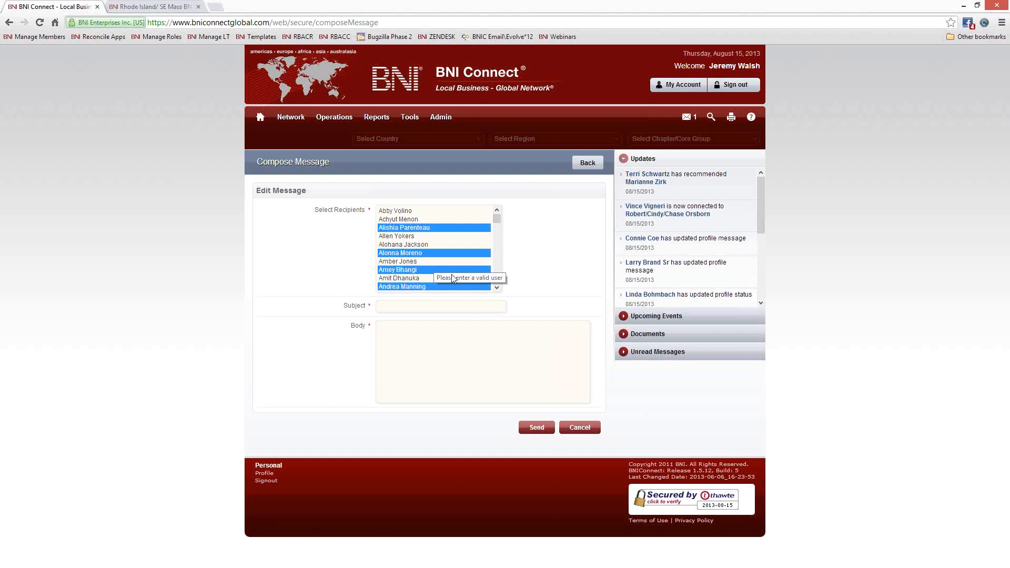
{"action": "left_click", "coordinate": [542, 275]}
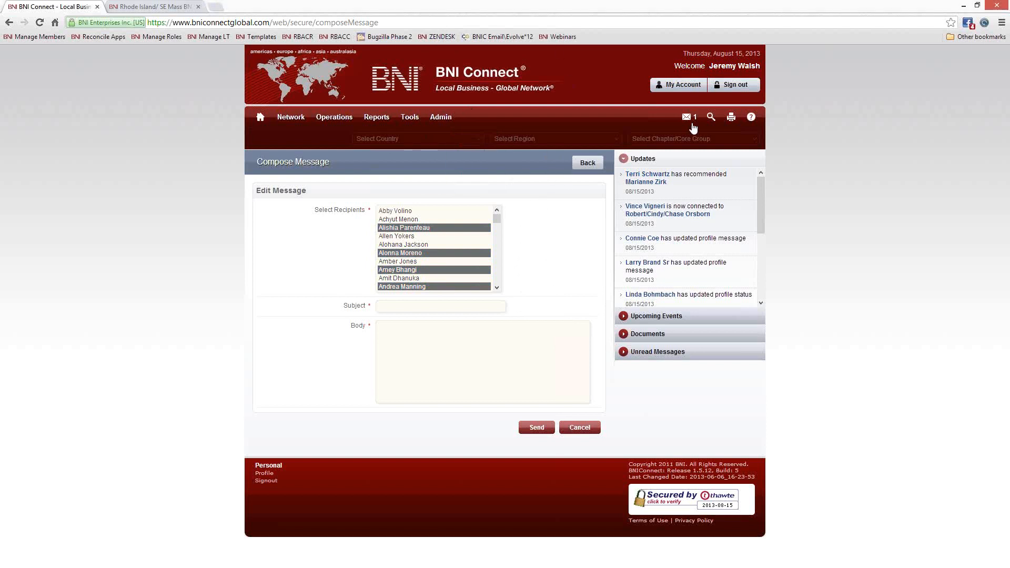
- Return to the home dashboard and open the ZENDESK support bookmark in a new tab
{"action": "left_click", "coordinate": [260, 118]}
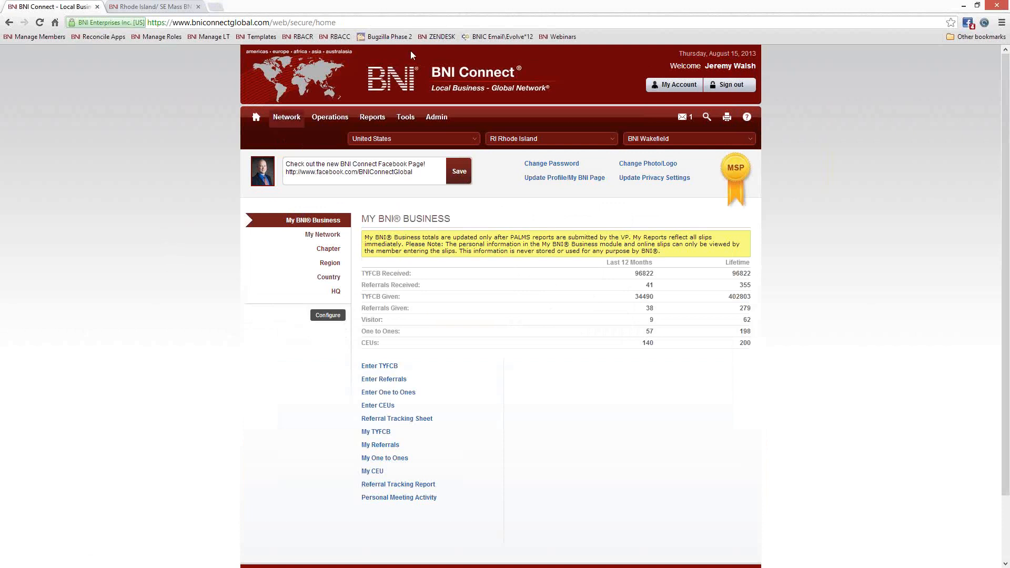
{"action": "right_click", "coordinate": [440, 36]}
{"action": "left_click", "coordinate": [470, 45]}
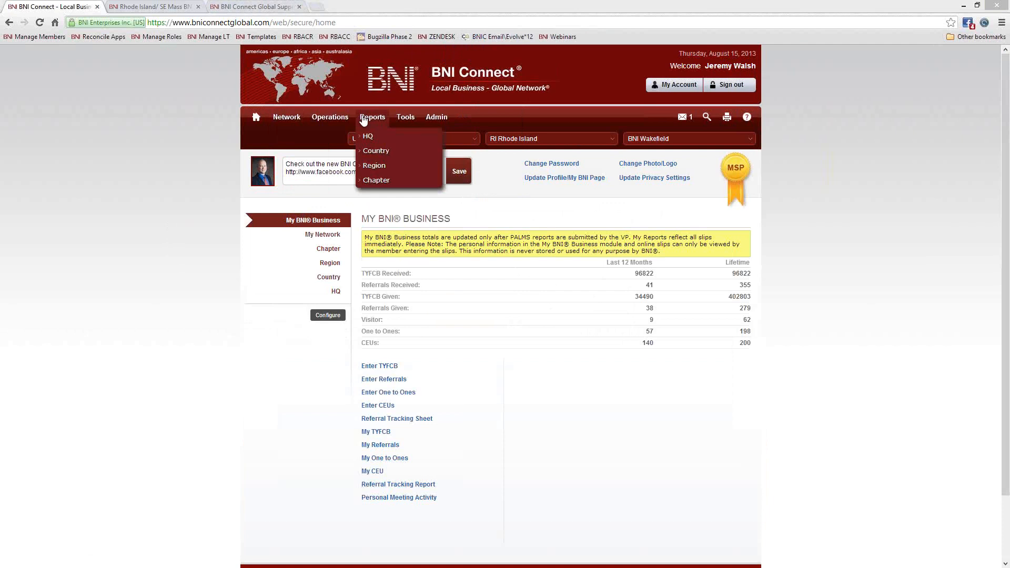
{"action": "mouse_move", "coordinate": [330, 116]}
{"action": "left_click", "coordinate": [328, 180]}
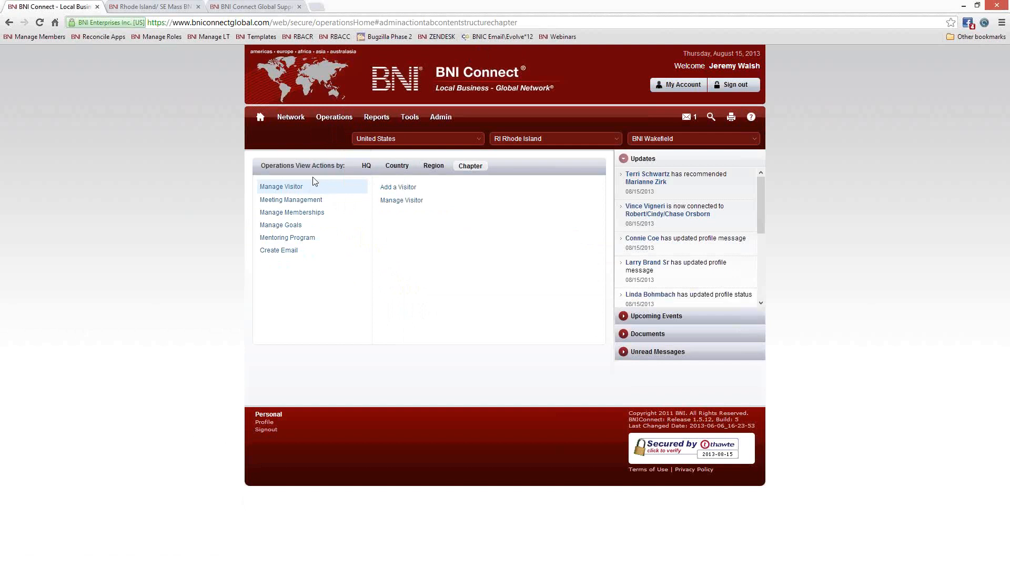
{"action": "left_click", "coordinate": [260, 117]}
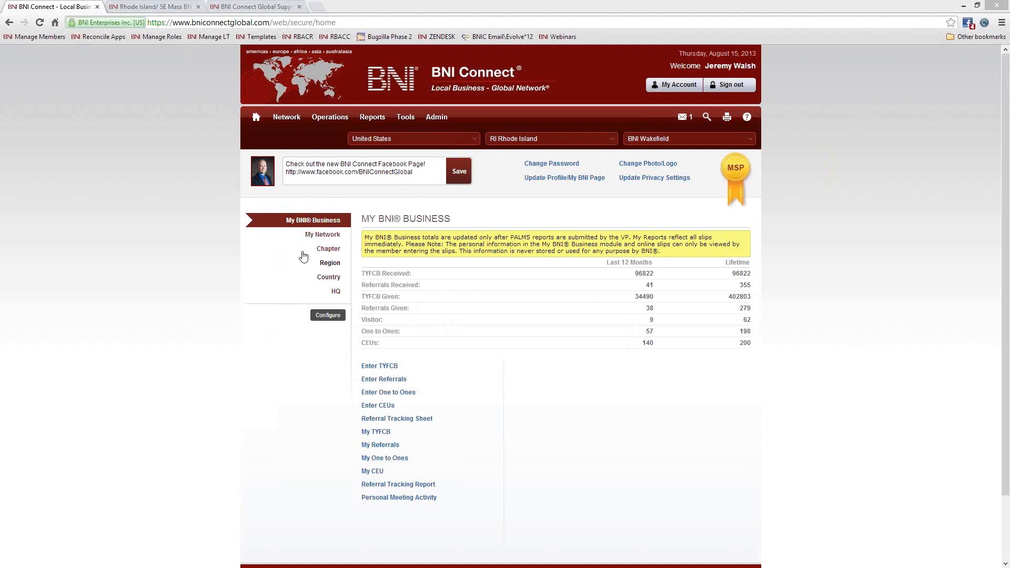
- Switch the home dashboard to My Network, listing 325 connections, groups, documents and events
{"action": "left_click", "coordinate": [327, 234]}
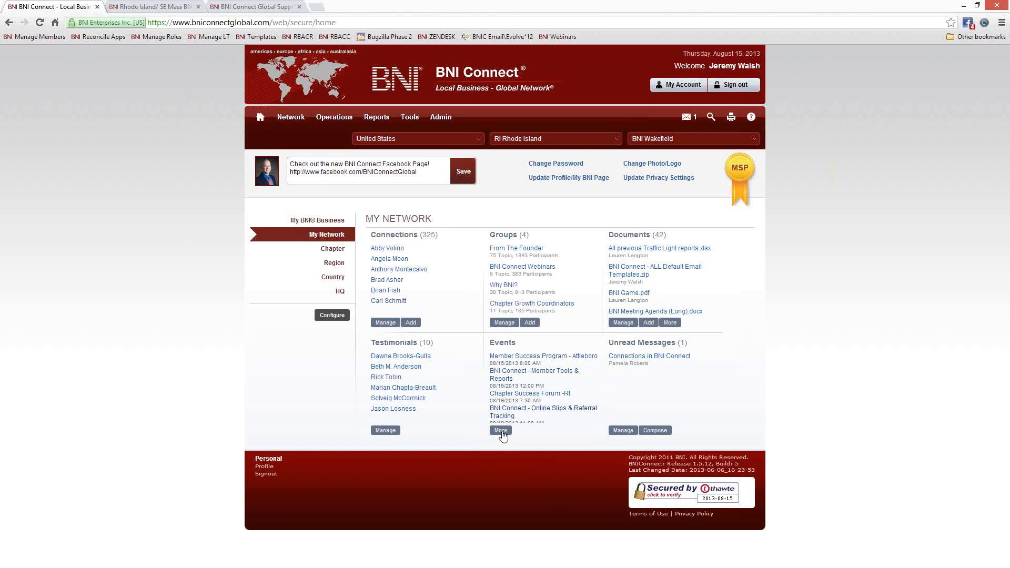
- List all upcoming events and open the Member Success Program - Plymouth event details
{"action": "left_click", "coordinate": [500, 431]}
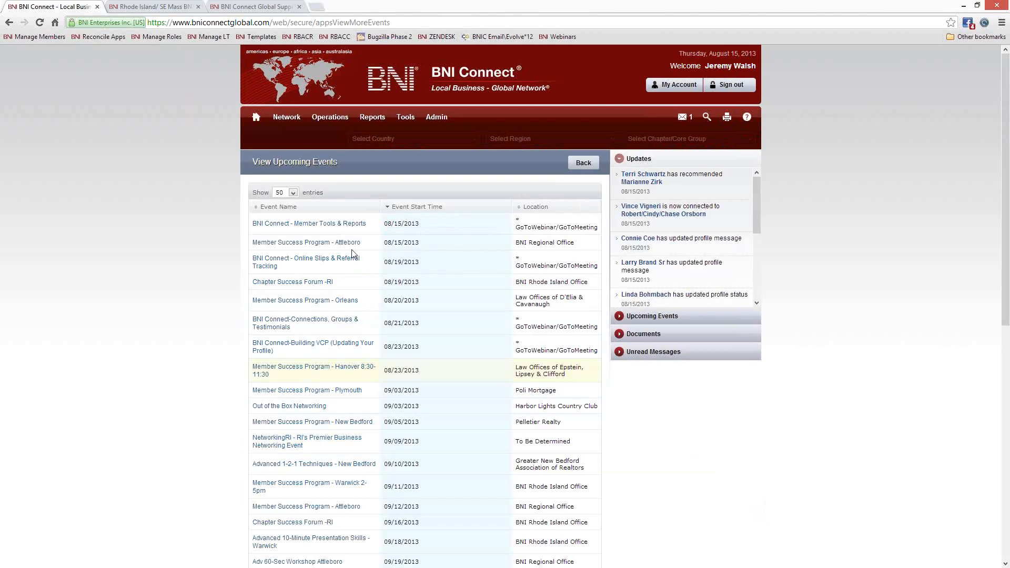
{"action": "scroll", "coordinate": [442, 321], "scroll_direction": "down", "scroll_amount": 2}
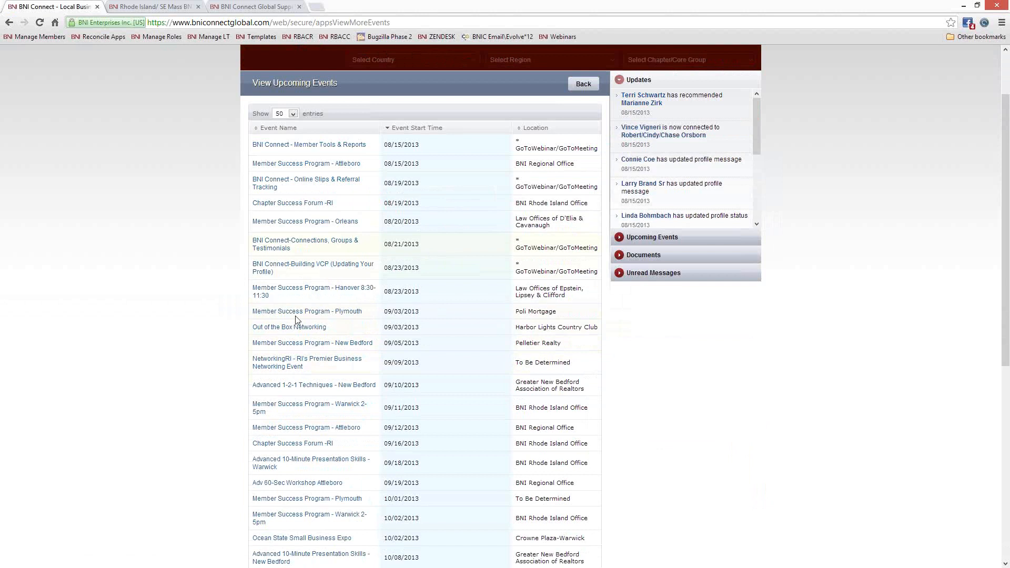
{"action": "left_click", "coordinate": [295, 312]}
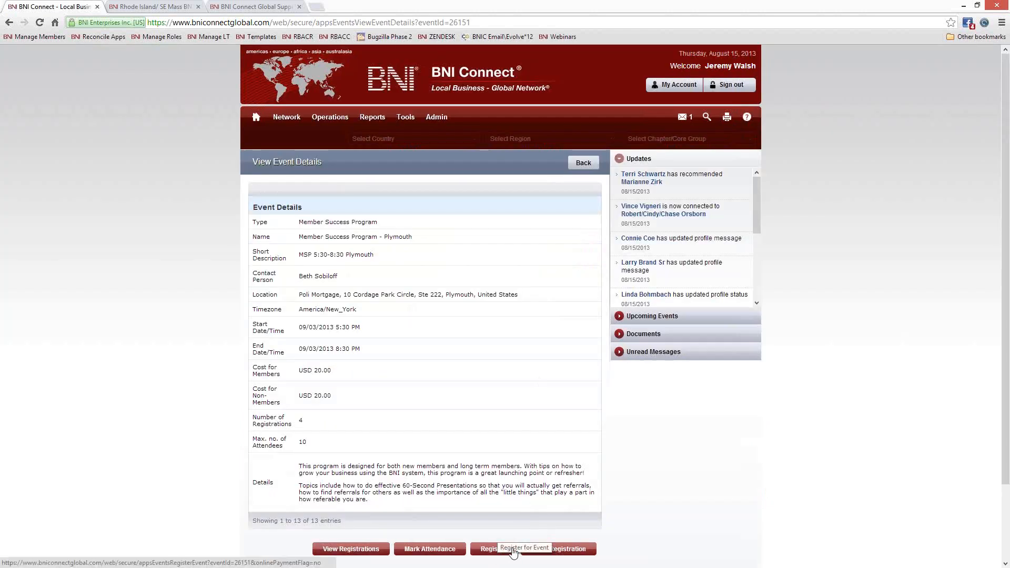
{"action": "scroll", "coordinate": [749, 473], "scroll_direction": "down", "scroll_amount": 2}
{"action": "scroll", "coordinate": [749, 473], "scroll_direction": "down", "scroll_amount": 1}
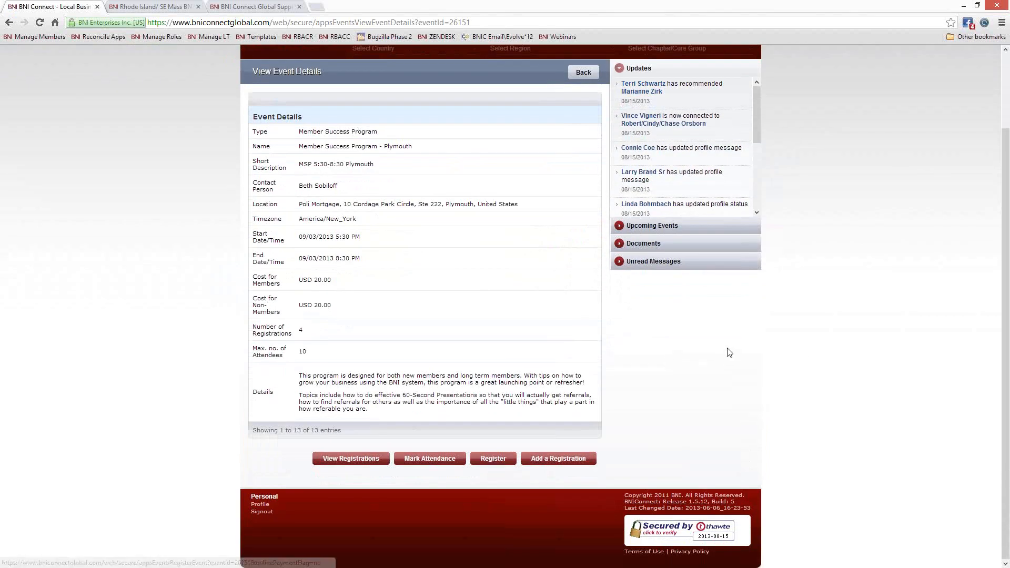
{"action": "scroll", "coordinate": [726, 369], "scroll_direction": "up", "scroll_amount": 2}
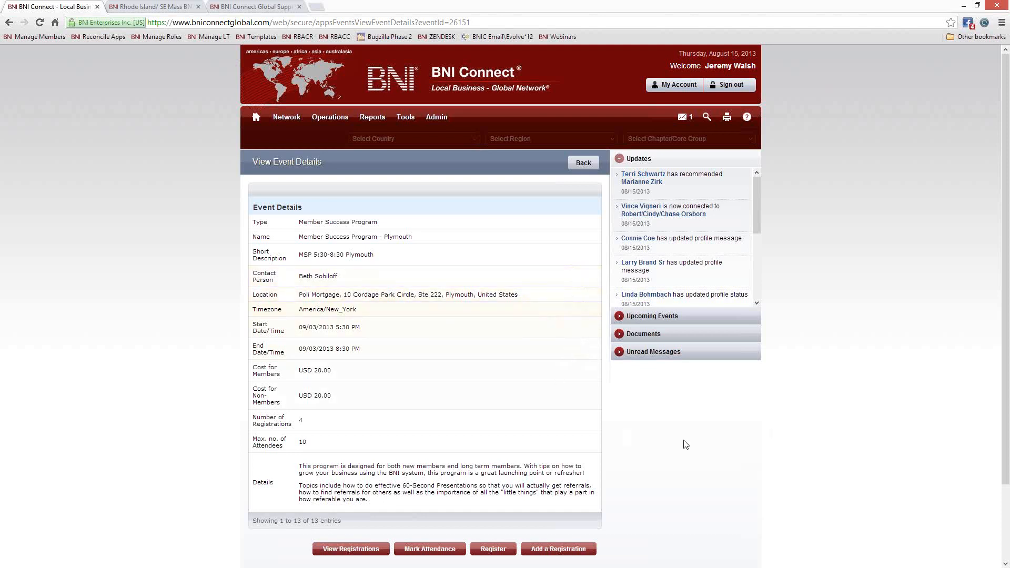
{"action": "scroll", "coordinate": [684, 444], "scroll_direction": "down", "scroll_amount": 2}
{"action": "scroll", "coordinate": [685, 443], "scroll_direction": "up", "scroll_amount": 2}
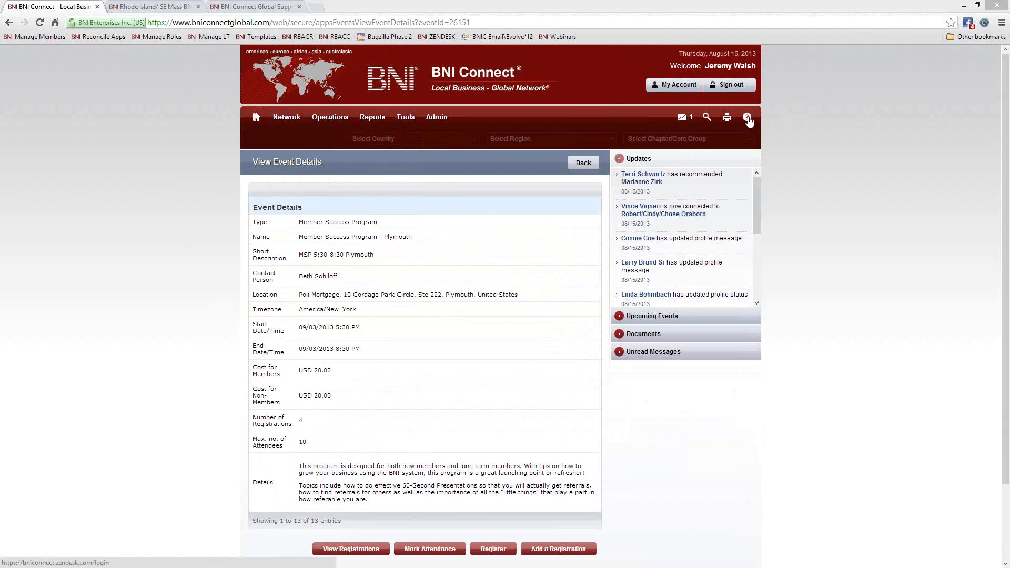
- Open the Global Support site and look over its forums and upcoming webinars
{"action": "left_click", "coordinate": [237, 7]}
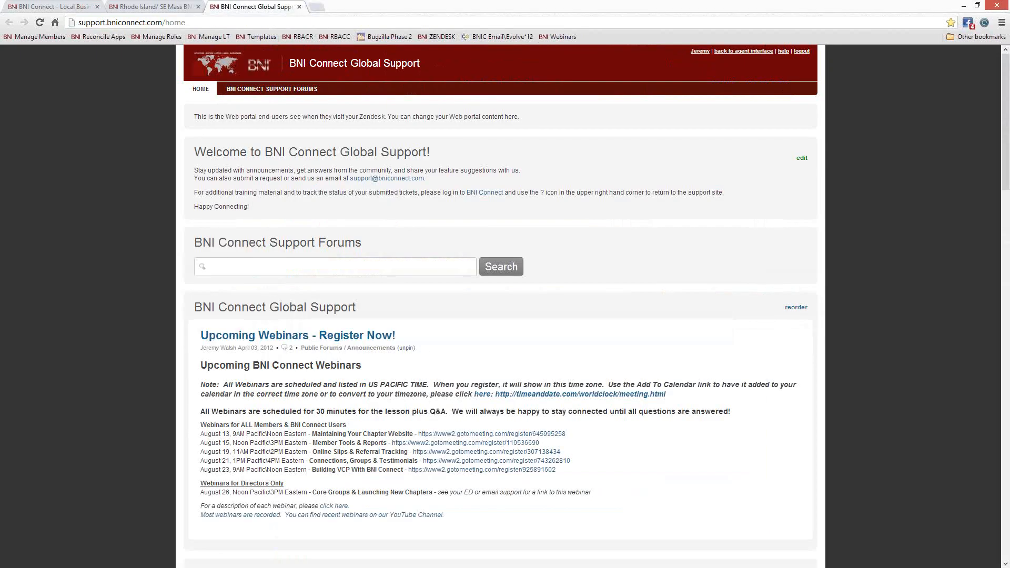
{"action": "scroll", "coordinate": [446, 222], "scroll_direction": "down", "scroll_amount": 12}
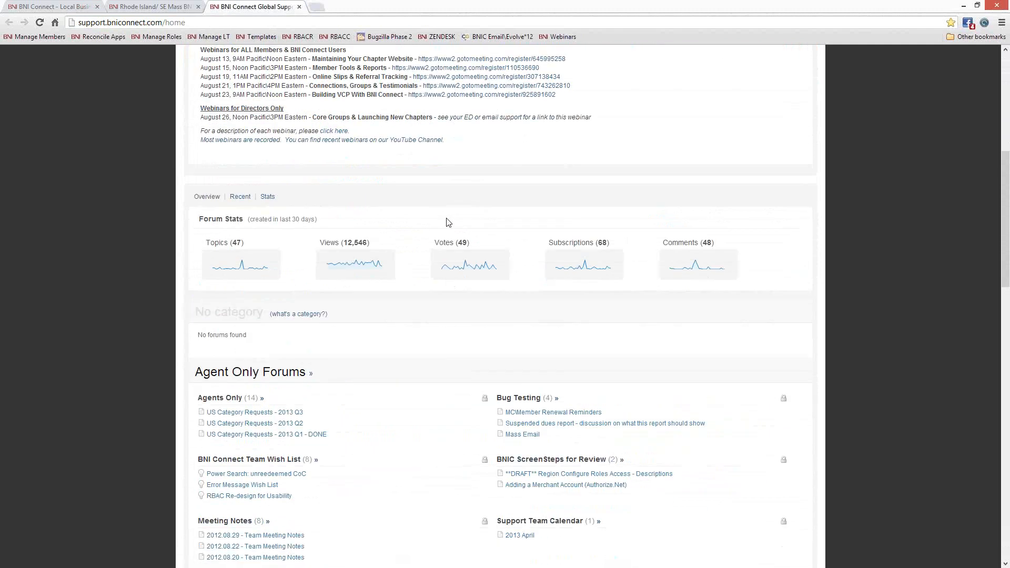
{"action": "scroll", "coordinate": [447, 222], "scroll_direction": "down", "scroll_amount": 3}
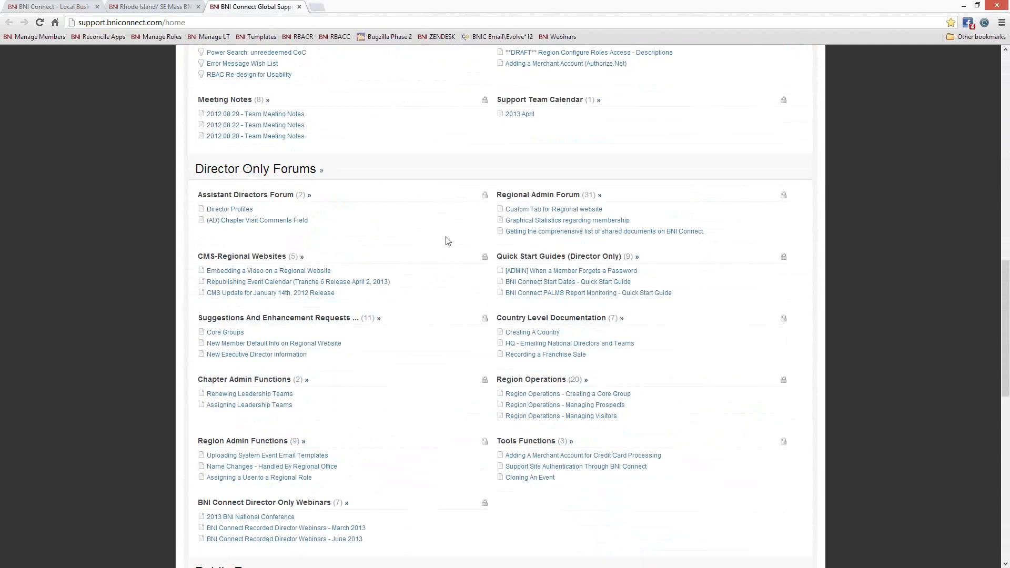
{"action": "scroll", "coordinate": [444, 239], "scroll_direction": "down", "scroll_amount": 1}
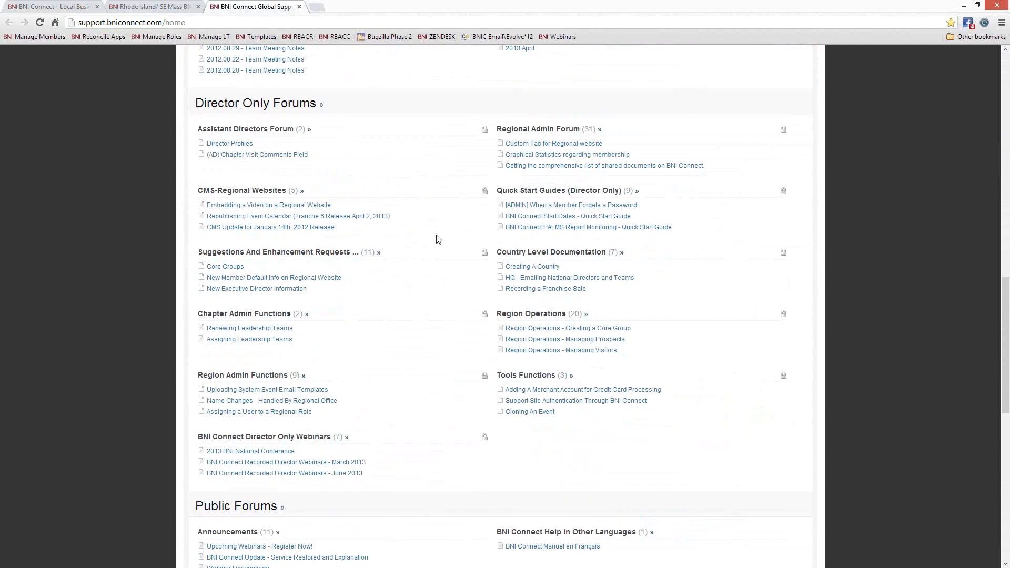
{"action": "scroll", "coordinate": [433, 236], "scroll_direction": "up", "scroll_amount": 2}
{"action": "scroll", "coordinate": [431, 236], "scroll_direction": "up", "scroll_amount": 15}
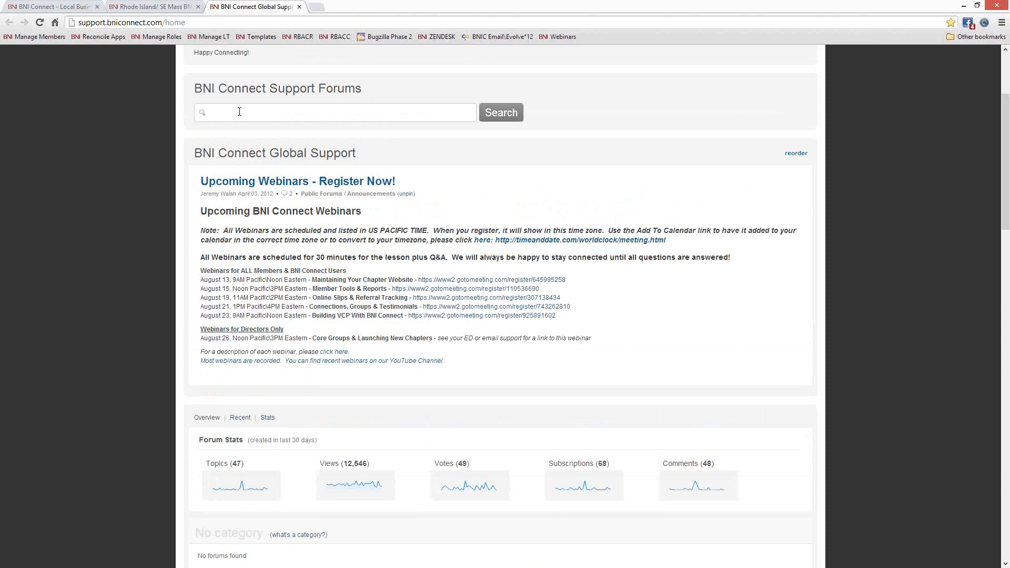
- Search the forums for 'templates', open System Email Templates - Full Set and its PDF guide
{"action": "left_click", "coordinate": [257, 112]}
{"action": "type", "text": "templ"}
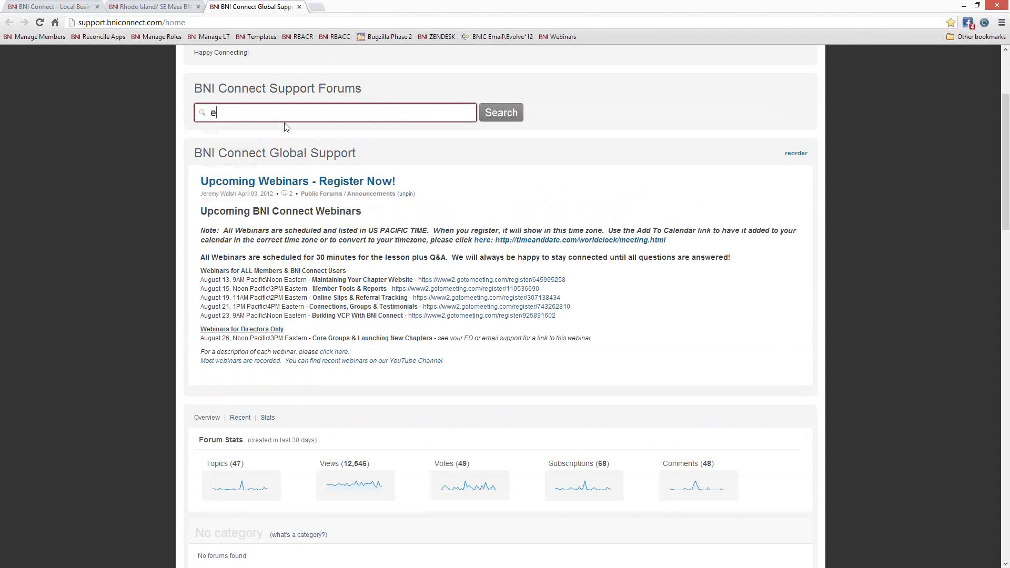
{"action": "type", "text": "ates"}
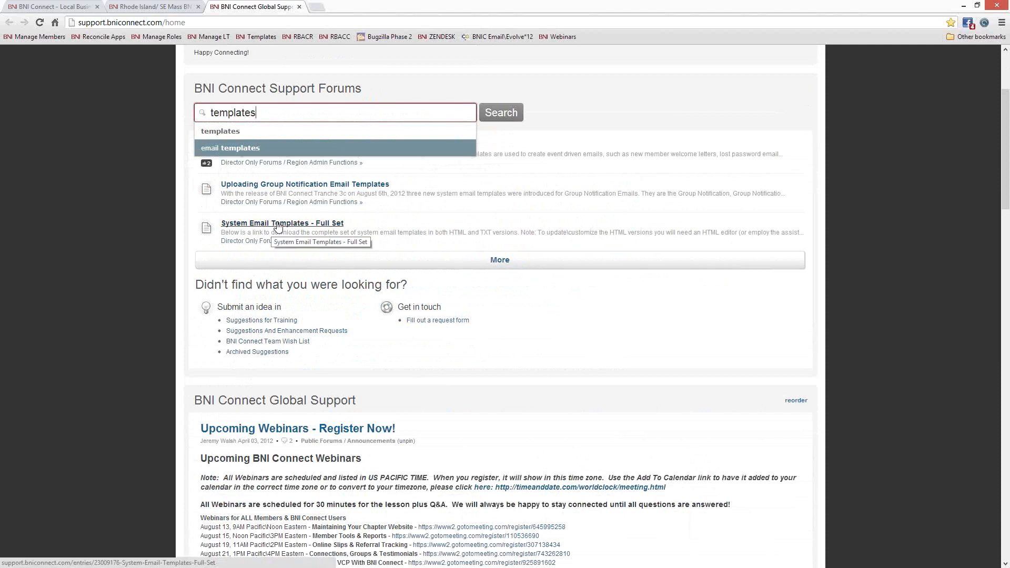
{"action": "left_click", "coordinate": [214, 227]}
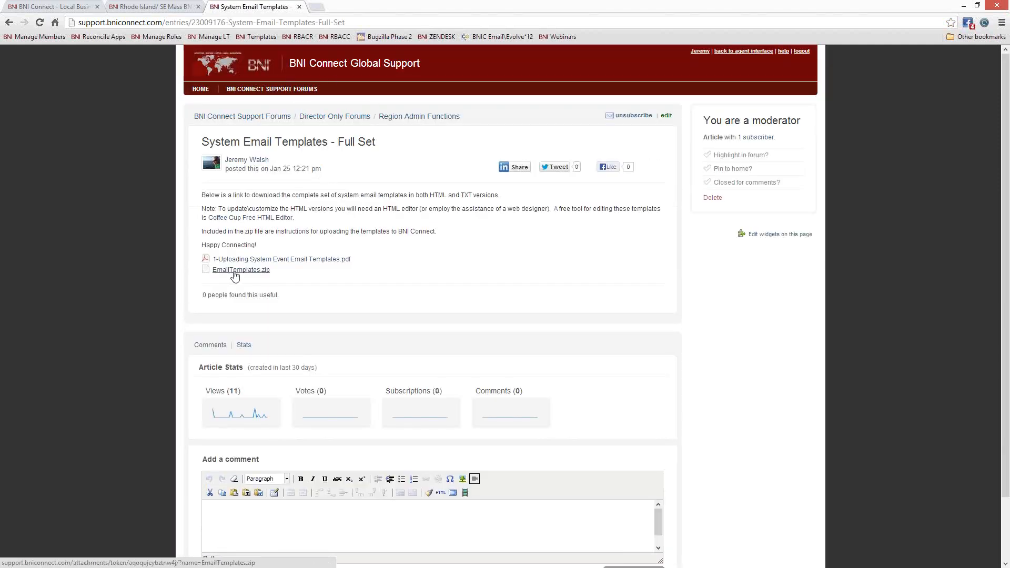
{"action": "left_click", "coordinate": [277, 262]}
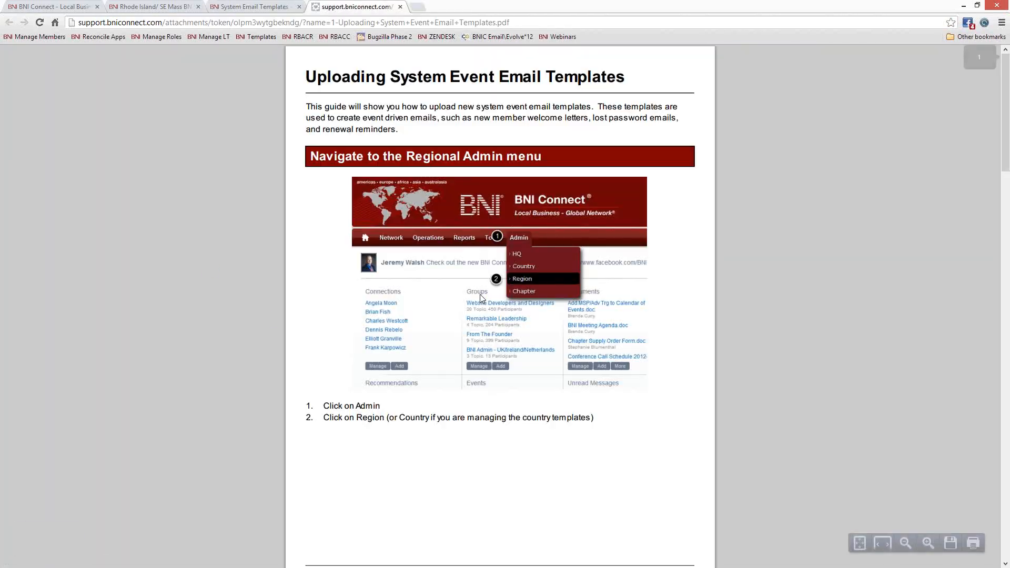
- Read through the email templates PDF guide, close it, and select the article's web address
{"action": "scroll", "coordinate": [421, 215], "scroll_direction": "down", "scroll_amount": 3}
{"action": "scroll", "coordinate": [413, 213], "scroll_direction": "down", "scroll_amount": 15}
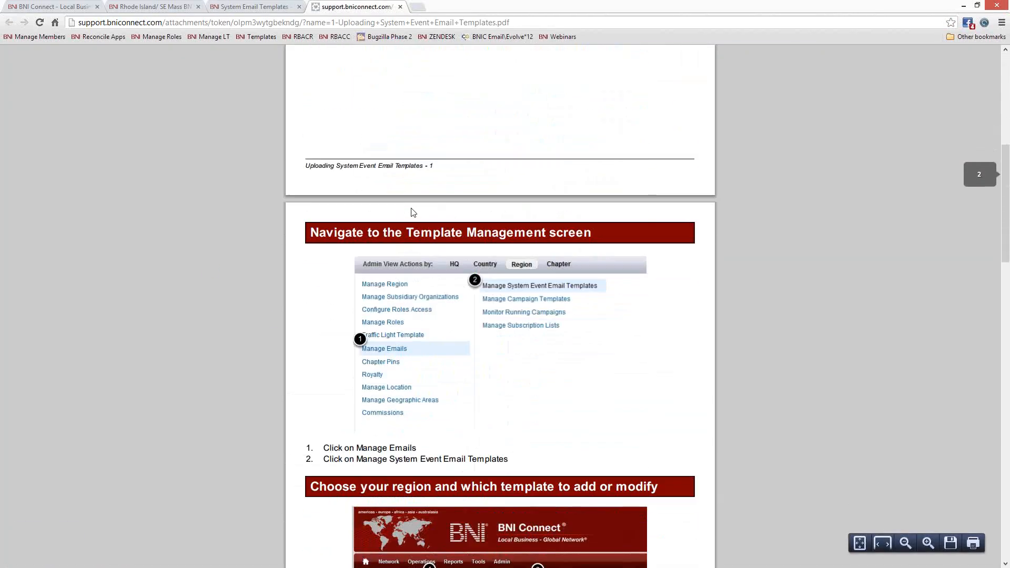
{"action": "scroll", "coordinate": [411, 212], "scroll_direction": "down", "scroll_amount": 10}
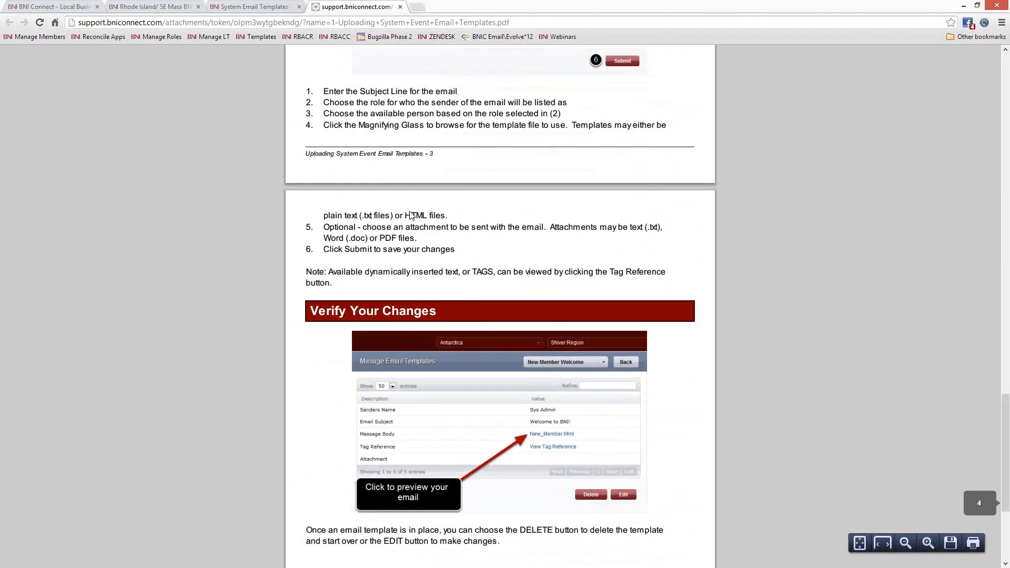
{"action": "scroll", "coordinate": [416, 227], "scroll_direction": "up", "scroll_amount": 15}
{"action": "scroll", "coordinate": [417, 227], "scroll_direction": "up", "scroll_amount": 15}
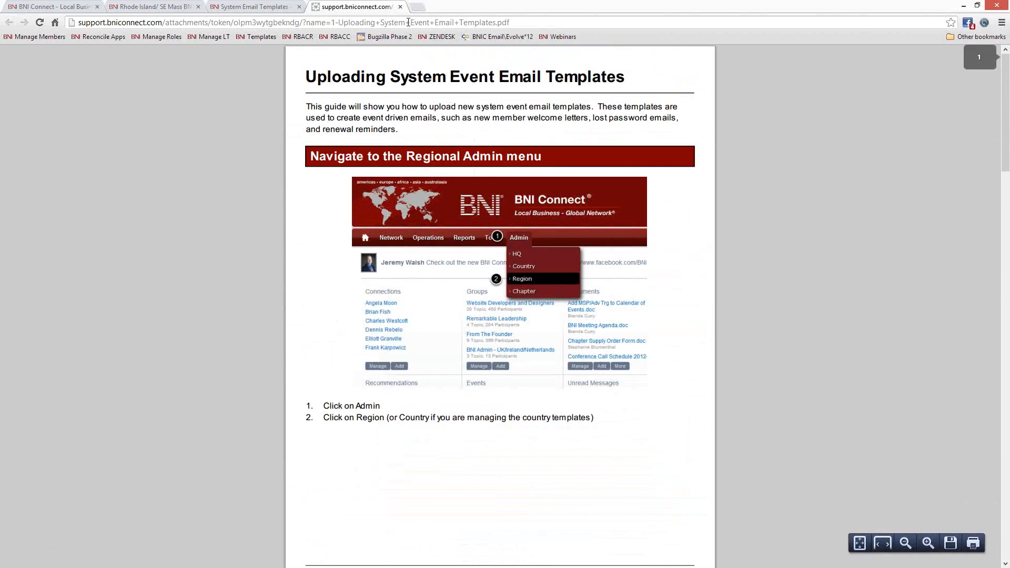
{"action": "left_click", "coordinate": [401, 6]}
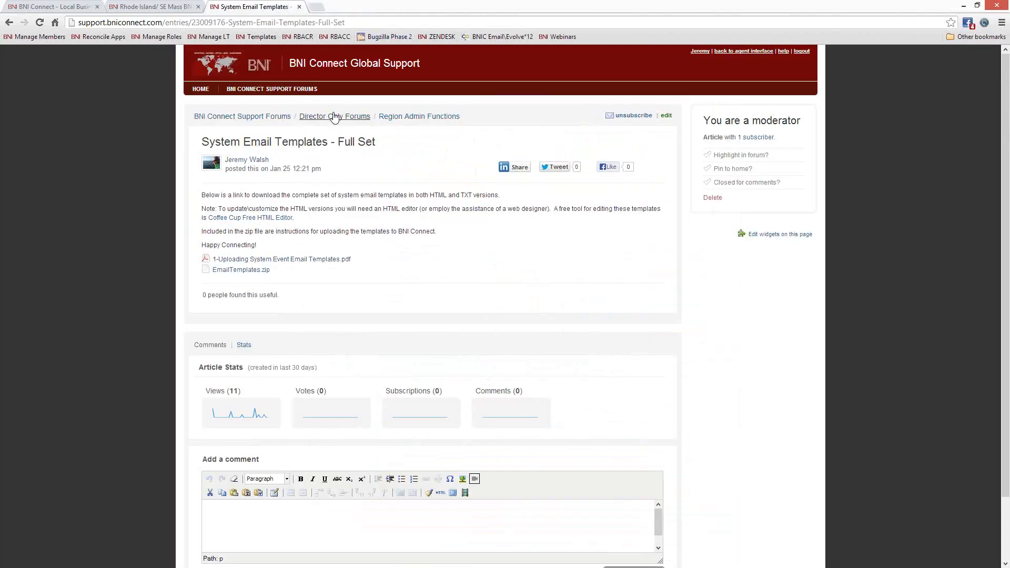
{"action": "left_click", "coordinate": [286, 21]}
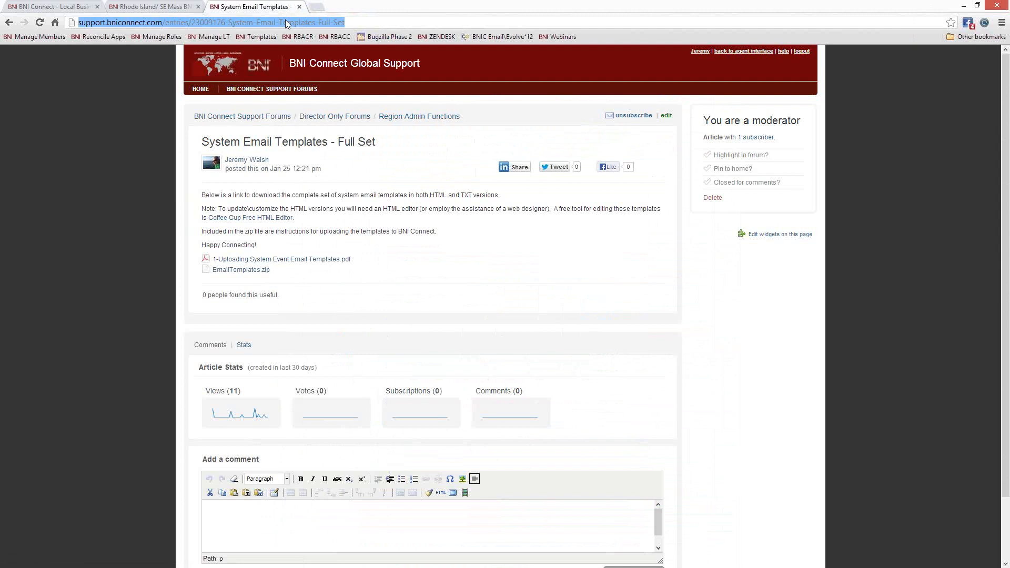
{"action": "right_click", "coordinate": [285, 20]}
- Copy the article's address, then close the support and Rhode Island/SE Mass BNI tabs
{"action": "left_click", "coordinate": [316, 53]}
{"action": "left_click", "coordinate": [299, 7]}
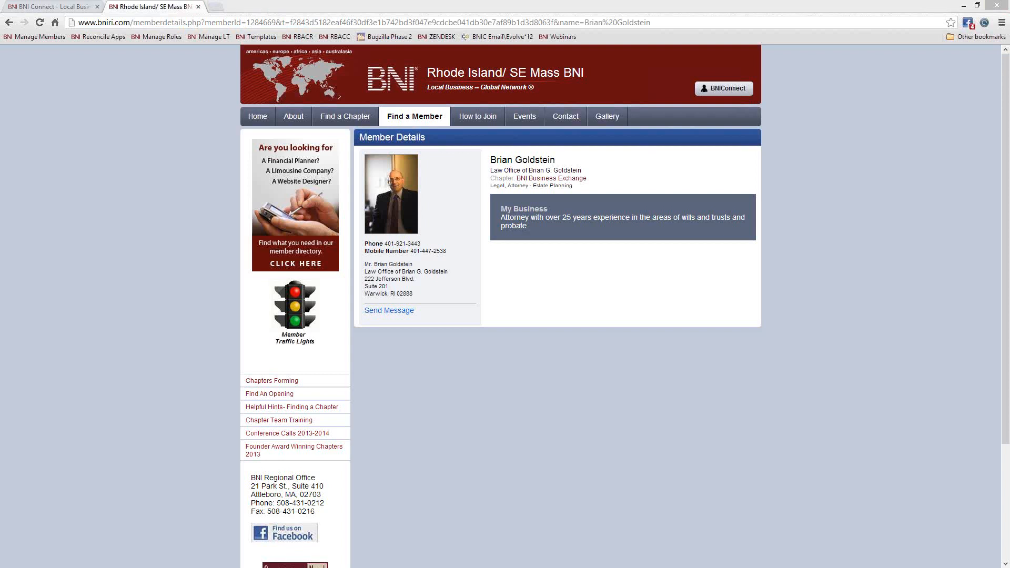
{"action": "left_click", "coordinate": [199, 6]}
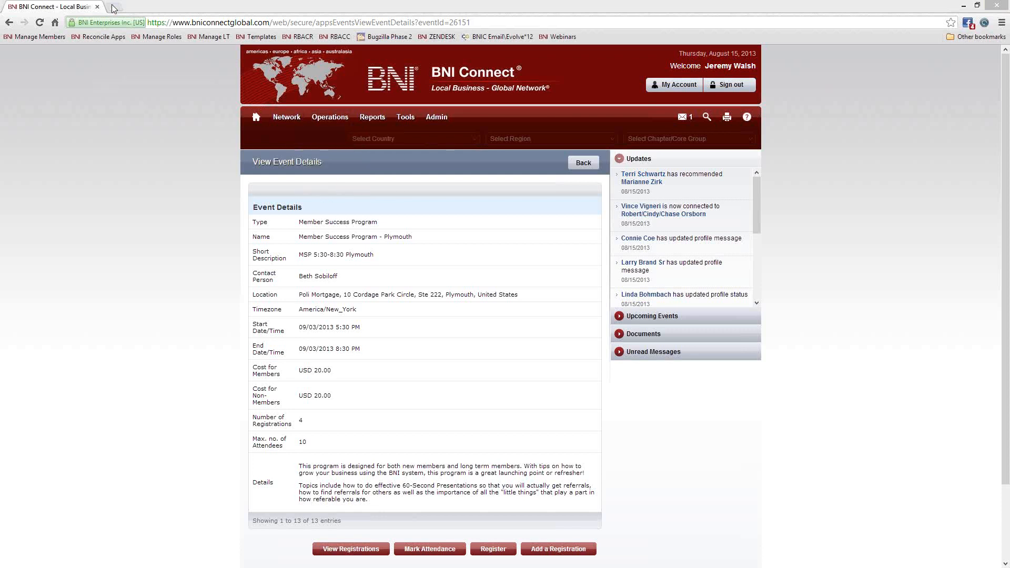
- Open the ZENDESK support home page in a new tab and scroll to the upcoming webinars
{"action": "right_click", "coordinate": [442, 40]}
{"action": "left_click", "coordinate": [467, 44]}
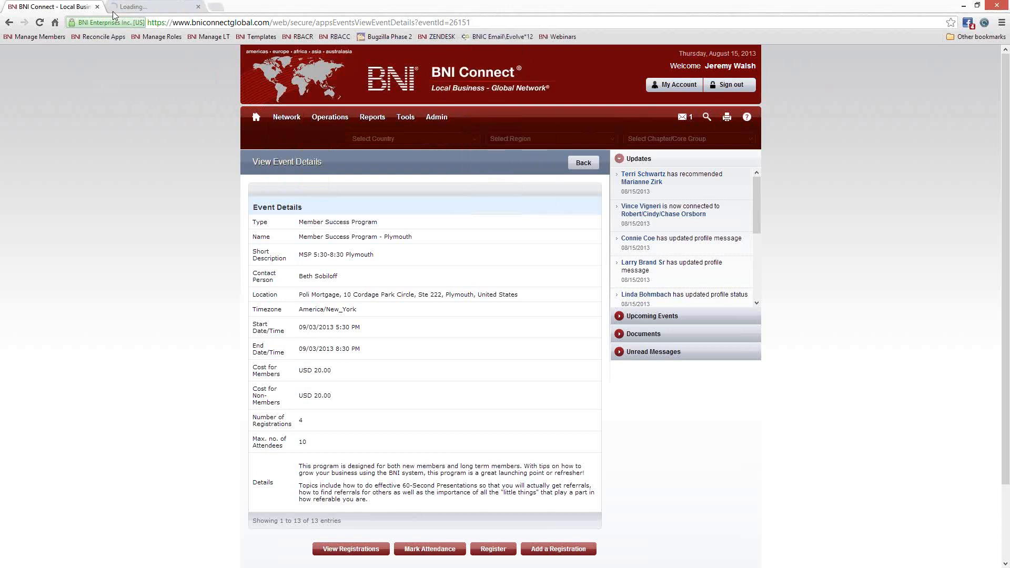
{"action": "left_click", "coordinate": [143, 11]}
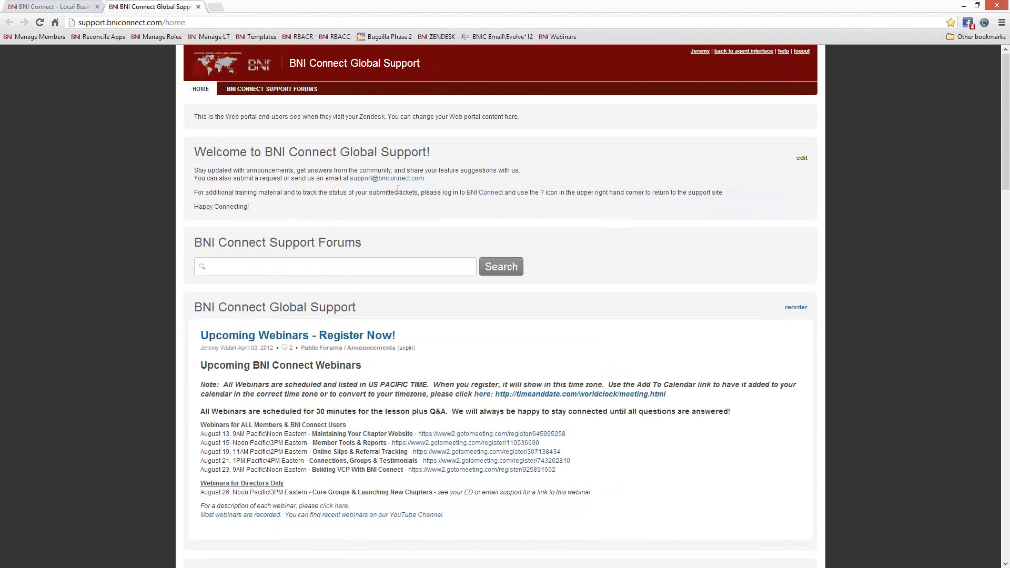
{"action": "scroll", "coordinate": [400, 192], "scroll_direction": "down", "scroll_amount": 3}
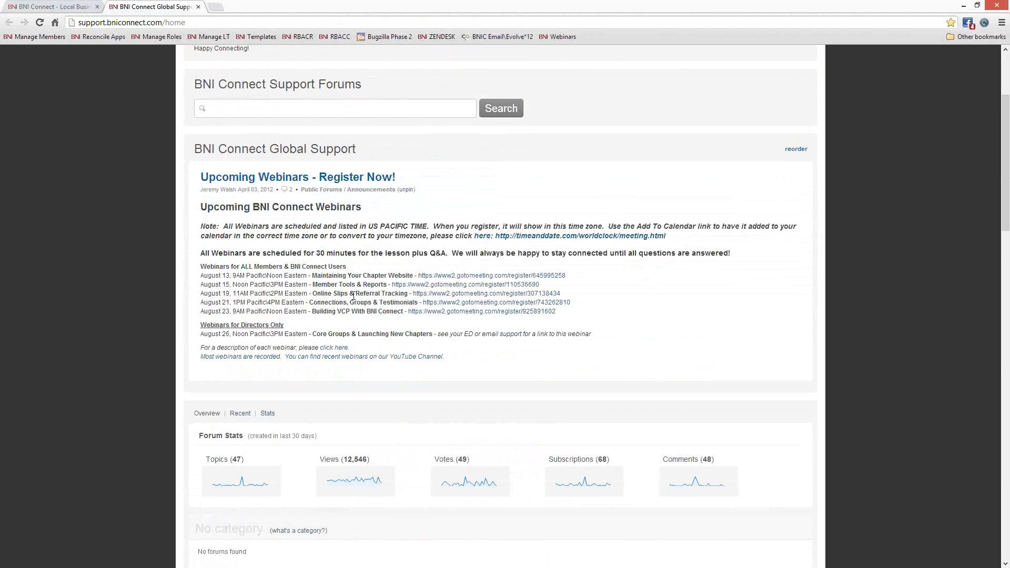
- Highlight the Online Slips & Referral Tracking webinar title and its August 19 time
{"action": "left_click_drag", "start_coordinate": [409, 294], "coordinate": [312, 297]}
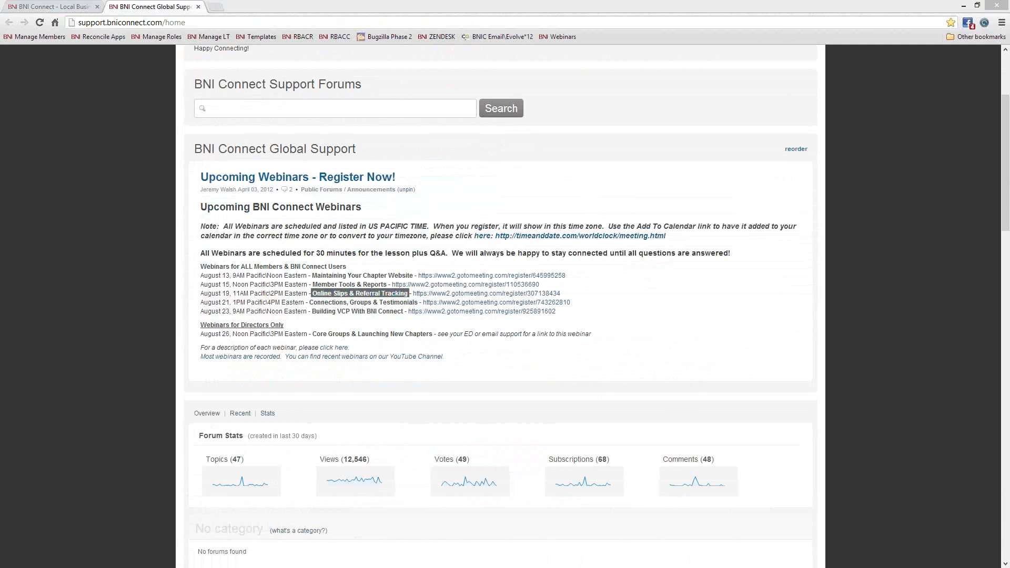
{"action": "left_click", "coordinate": [236, 293]}
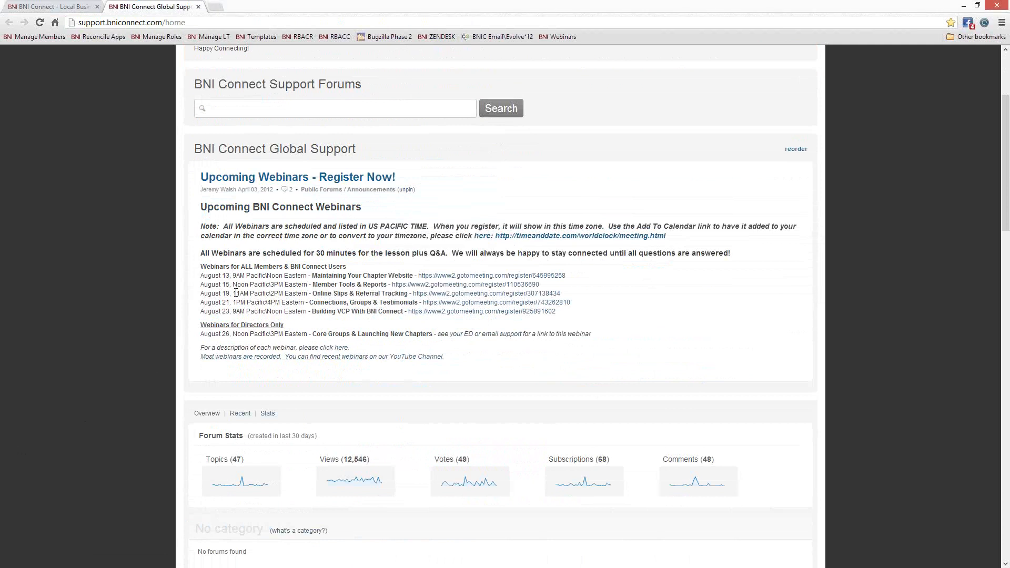
{"action": "left_click_drag", "start_coordinate": [236, 293], "coordinate": [249, 293]}
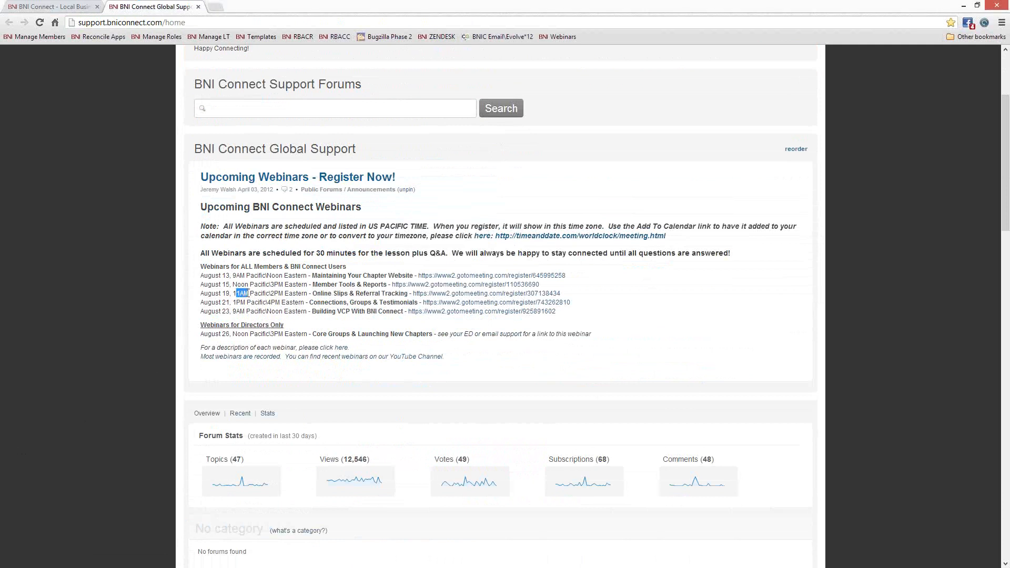
{"action": "left_click", "coordinate": [270, 289]}
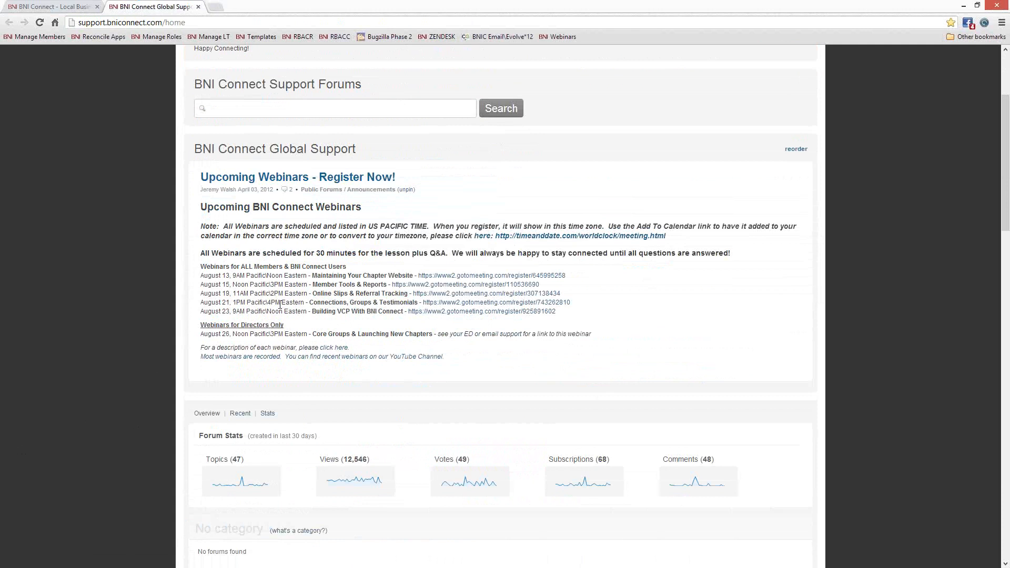